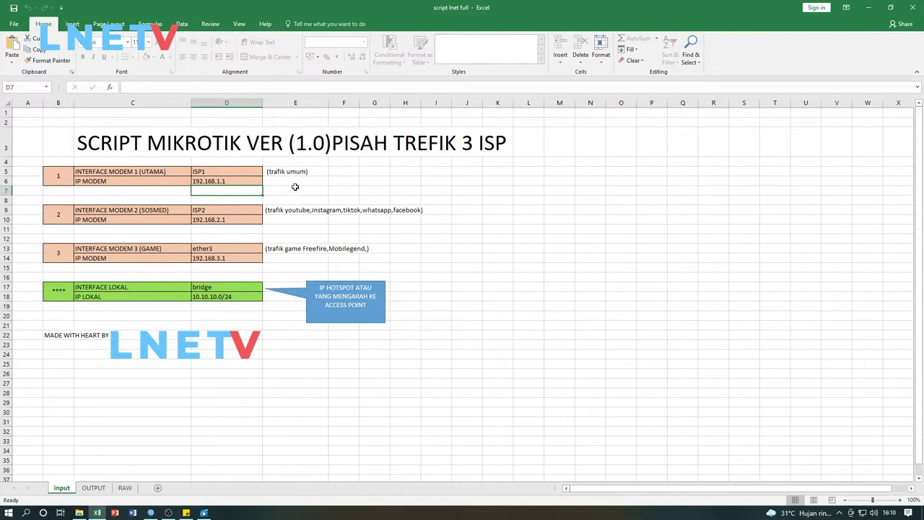
Review the ISP1 interface name in D5, modem IP 192.168.1.1 and the second ISP's entries
{"action": "left_click", "coordinate": [259, 172]}
{"action": "left_click", "coordinate": [231, 182]}
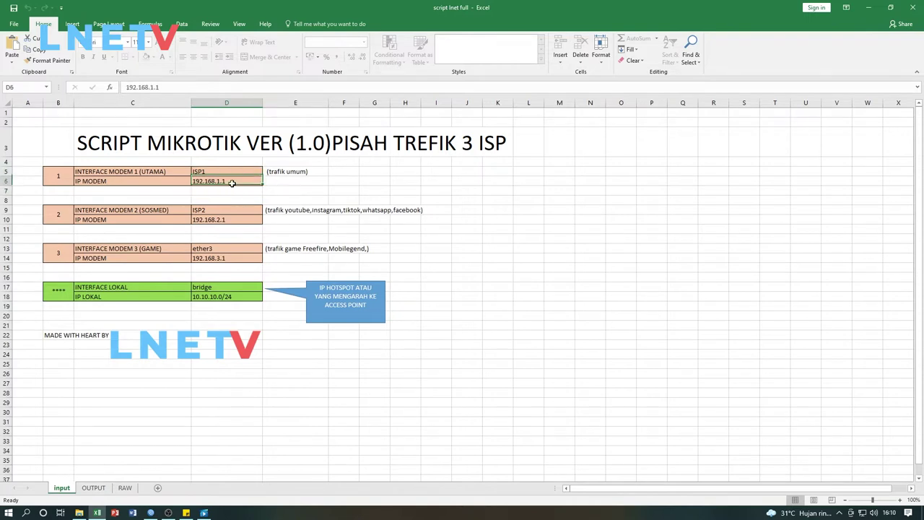
{"action": "left_click", "coordinate": [231, 173]}
{"action": "left_click", "coordinate": [230, 180]}
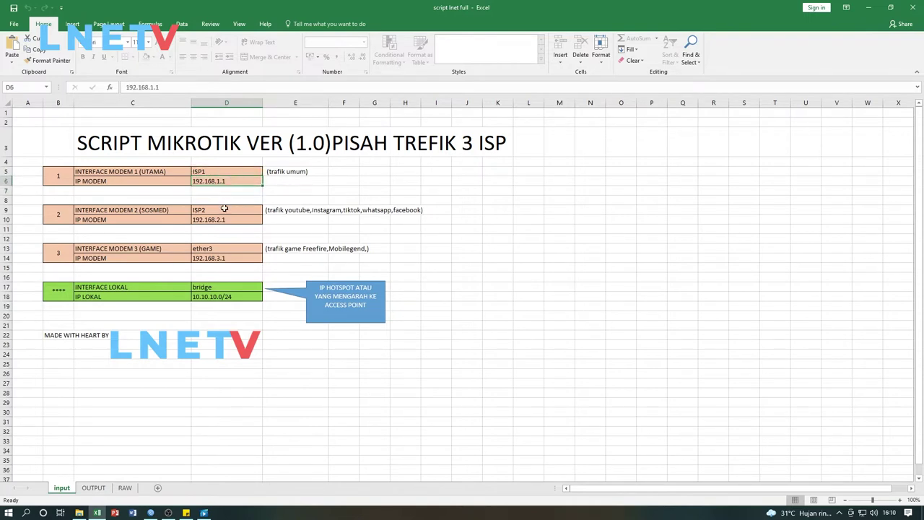
{"action": "left_click", "coordinate": [224, 209]}
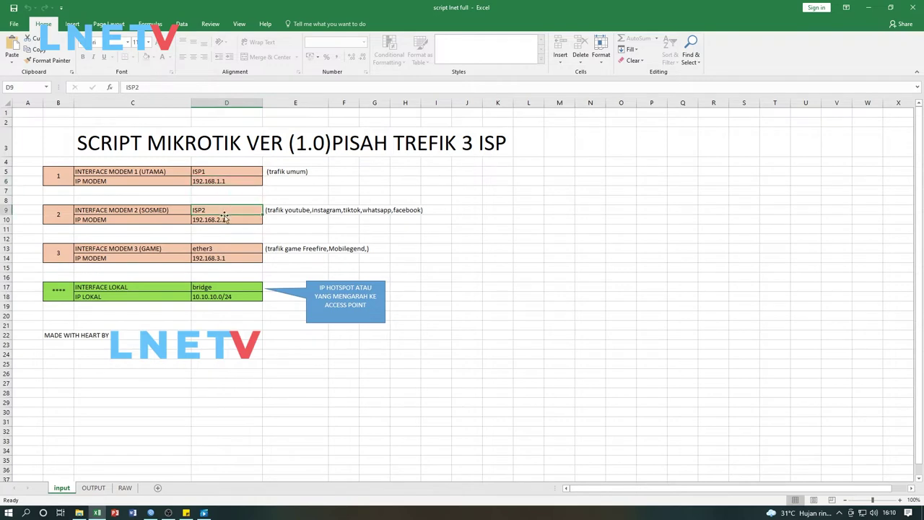
{"action": "left_click", "coordinate": [222, 218]}
{"action": "left_click", "coordinate": [225, 229]}
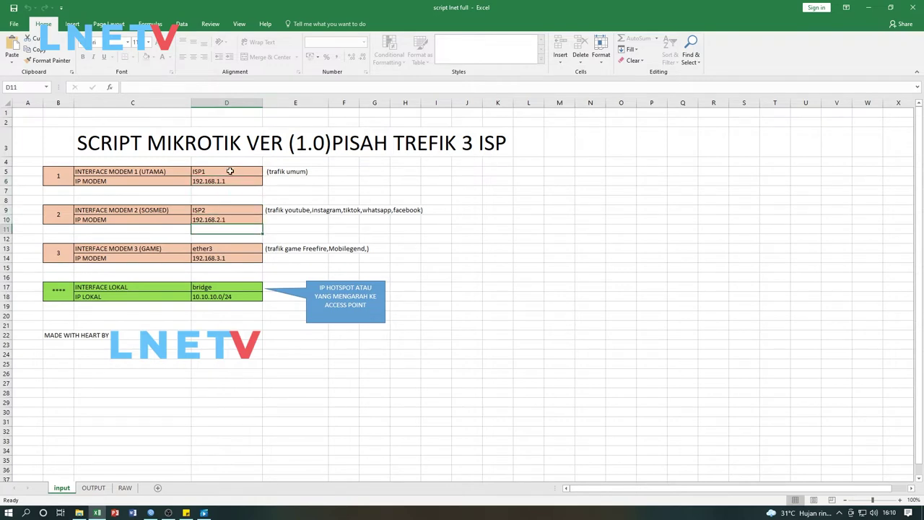
{"action": "left_click", "coordinate": [231, 171]}
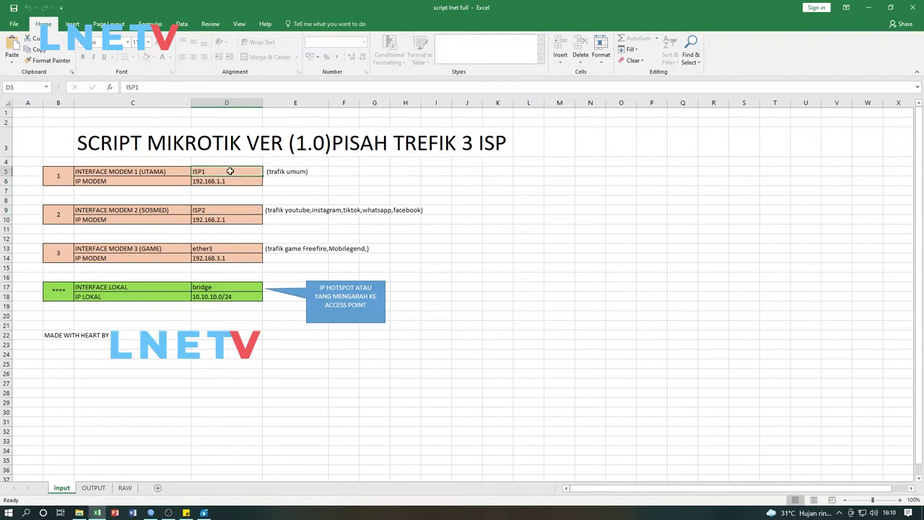
Inspect the 'trafik umum' note in E5 beside the ISP1 entry
{"action": "left_click", "coordinate": [296, 173]}
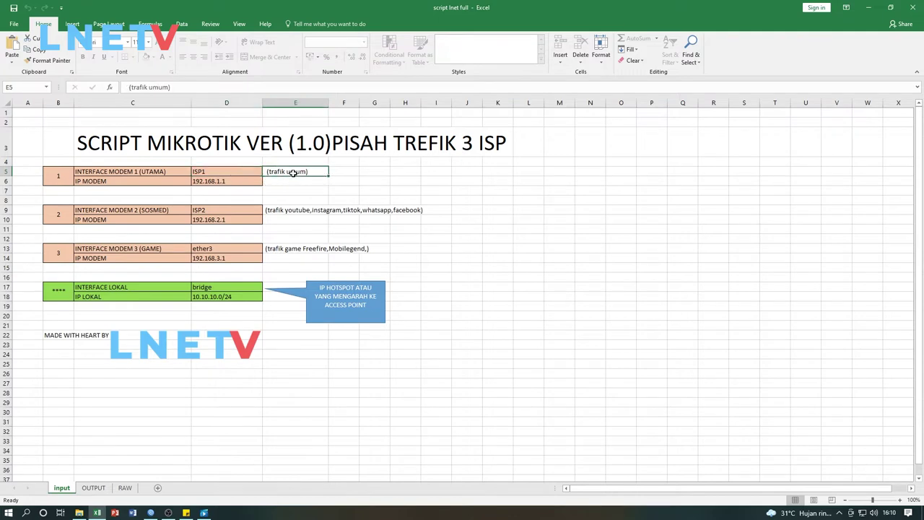
{"action": "left_click", "coordinate": [336, 173]}
{"action": "left_click", "coordinate": [308, 173]}
{"action": "key", "text": "Return"}
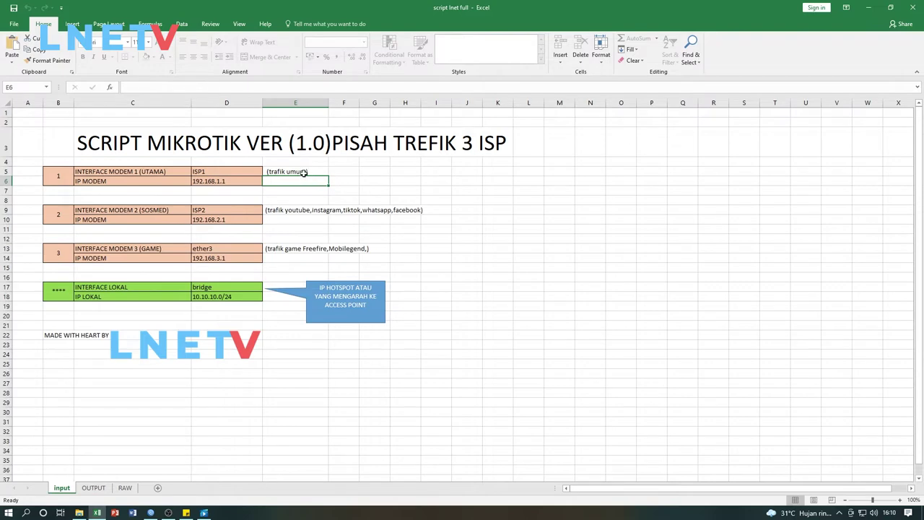
{"action": "left_click", "coordinate": [303, 174]}
{"action": "left_click", "coordinate": [301, 180]}
{"action": "left_click", "coordinate": [293, 171]}
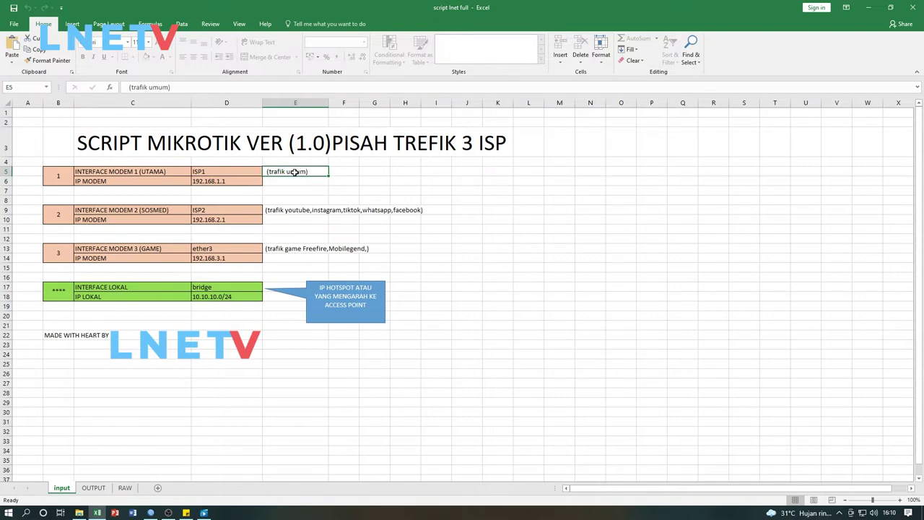
{"action": "left_click", "coordinate": [244, 174]}
{"action": "left_click", "coordinate": [278, 171]}
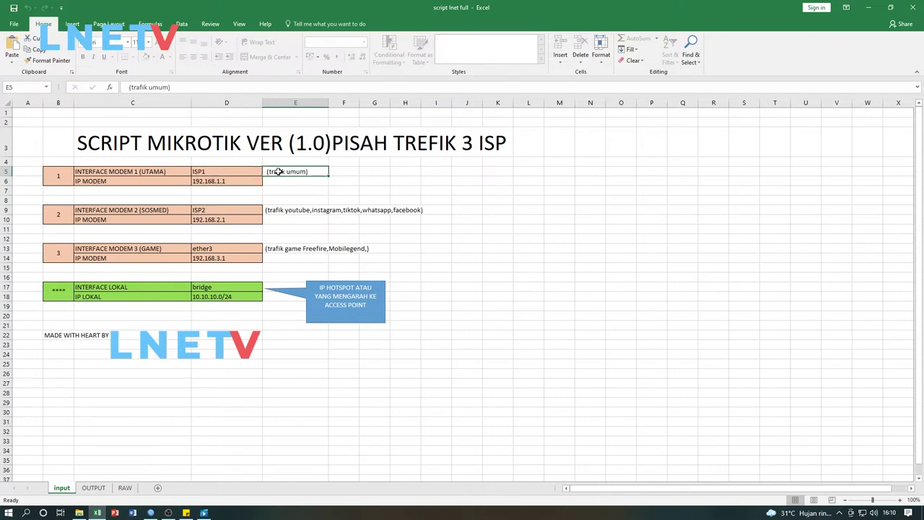
View the second ISP's social media traffic note
{"action": "left_click", "coordinate": [221, 211]}
{"action": "left_click", "coordinate": [285, 211]}
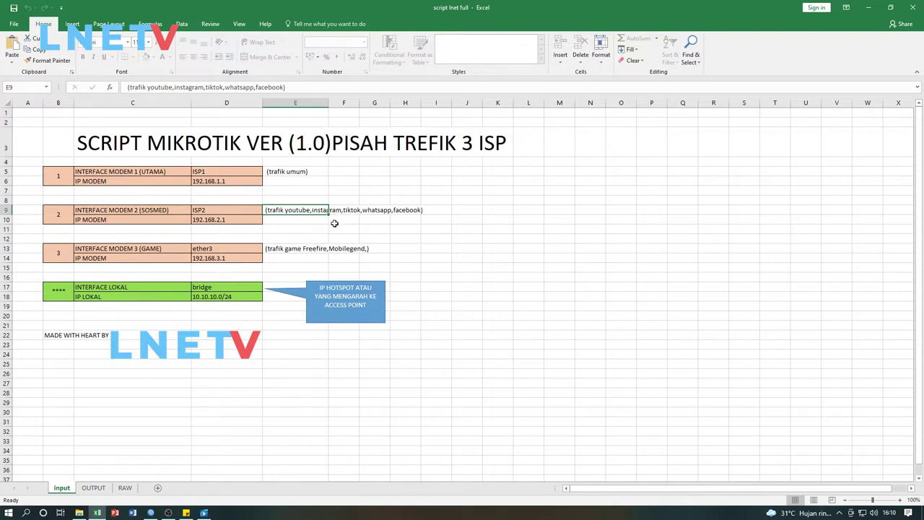
{"action": "left_click", "coordinate": [303, 221]}
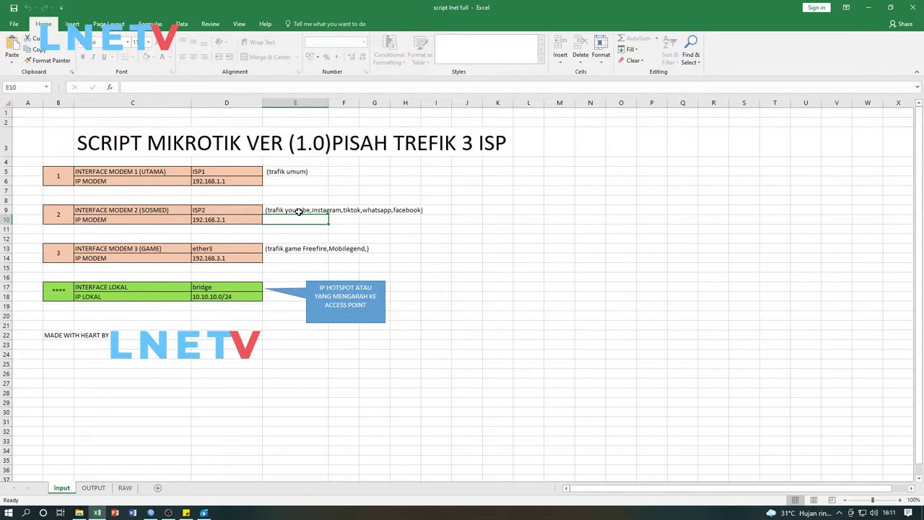
{"action": "left_click", "coordinate": [298, 212]}
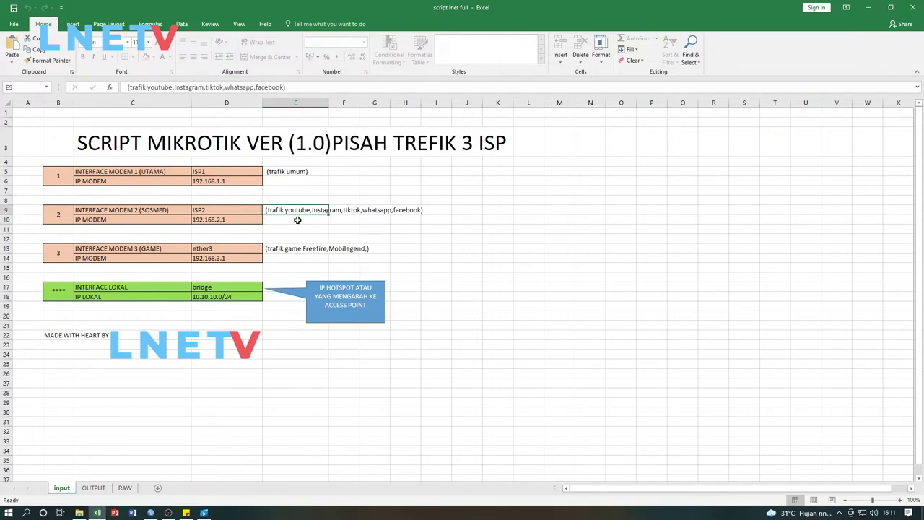
{"action": "left_click", "coordinate": [297, 219]}
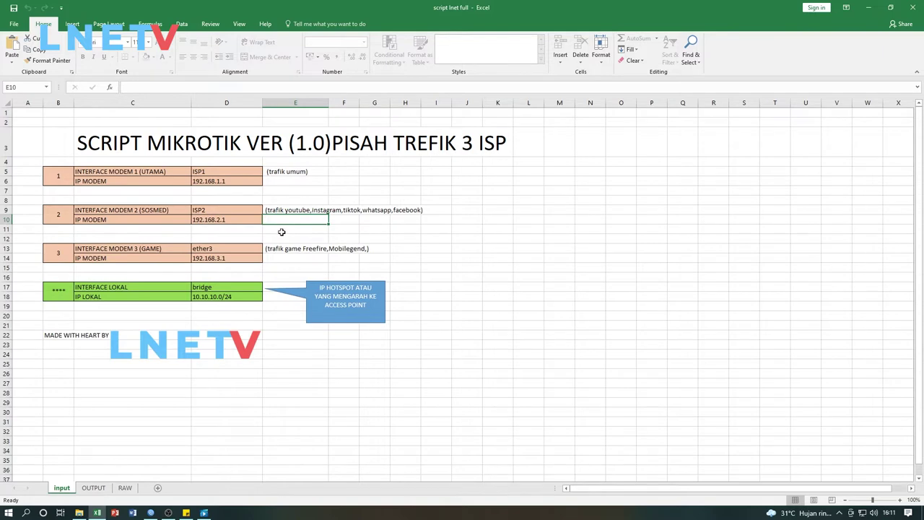
Check the third interface name ether3 and its game traffic note in E13
{"action": "left_click", "coordinate": [238, 247]}
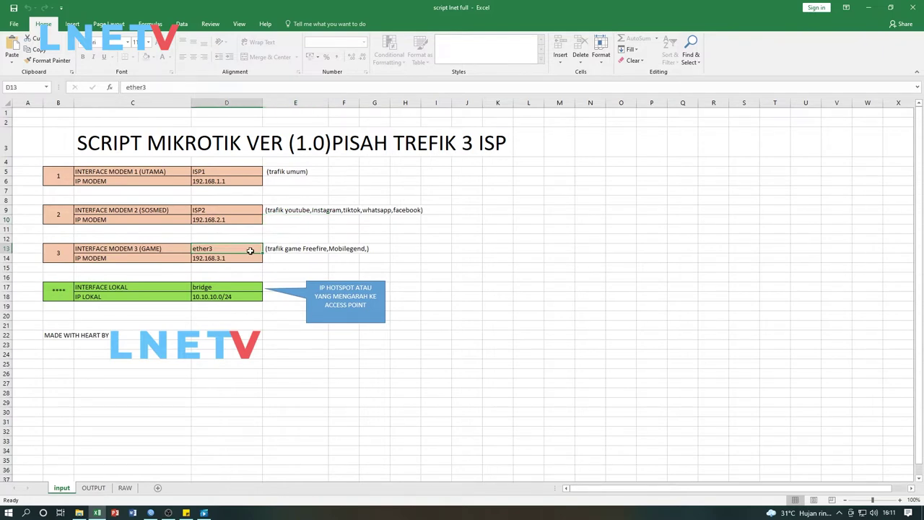
{"action": "left_click", "coordinate": [268, 249]}
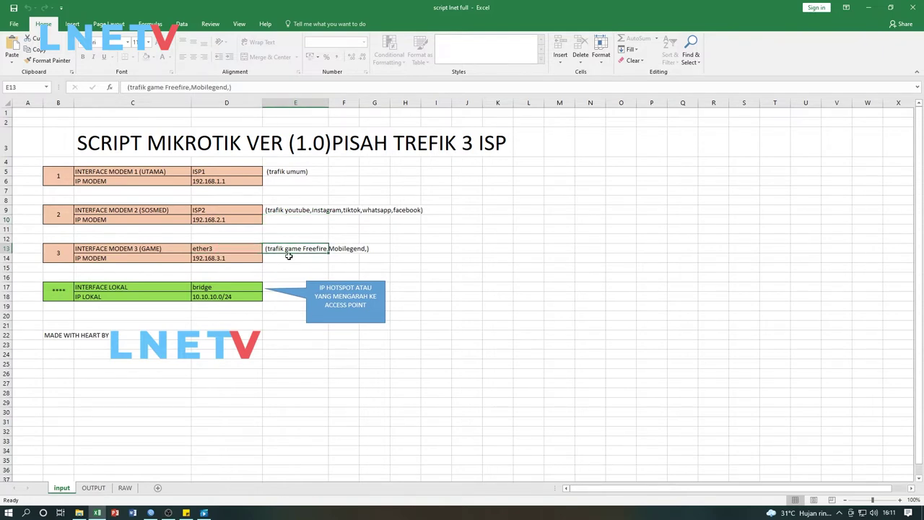
{"action": "left_click", "coordinate": [289, 258]}
{"action": "left_click", "coordinate": [288, 248]}
{"action": "left_click", "coordinate": [335, 249]}
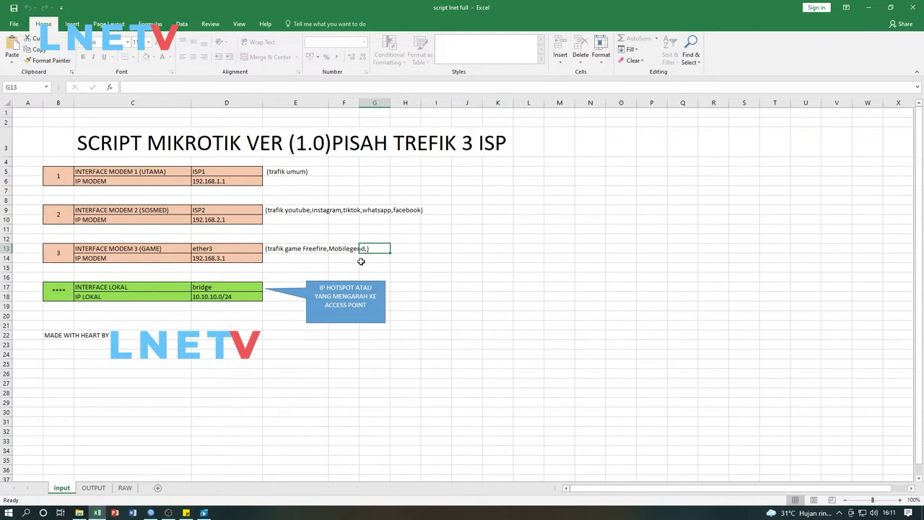
{"action": "left_click", "coordinate": [339, 259]}
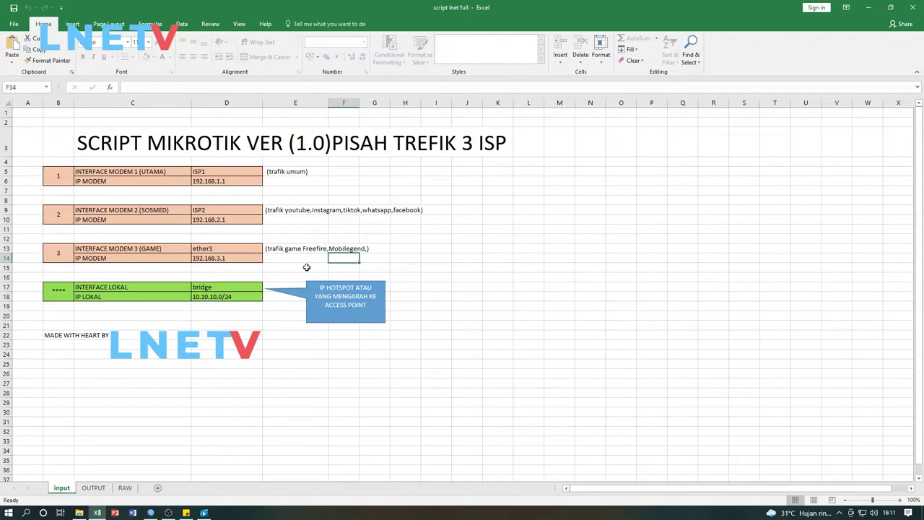
Check the local interface 'bridge' in D17 and local network 10.10.10.0/24 in D18
{"action": "left_click", "coordinate": [307, 266]}
{"action": "left_click", "coordinate": [220, 290]}
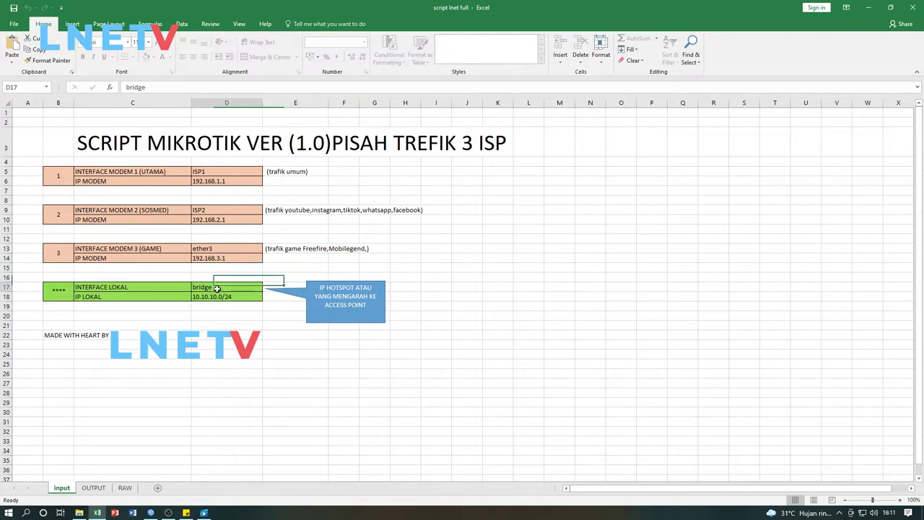
{"action": "left_click", "coordinate": [105, 289]}
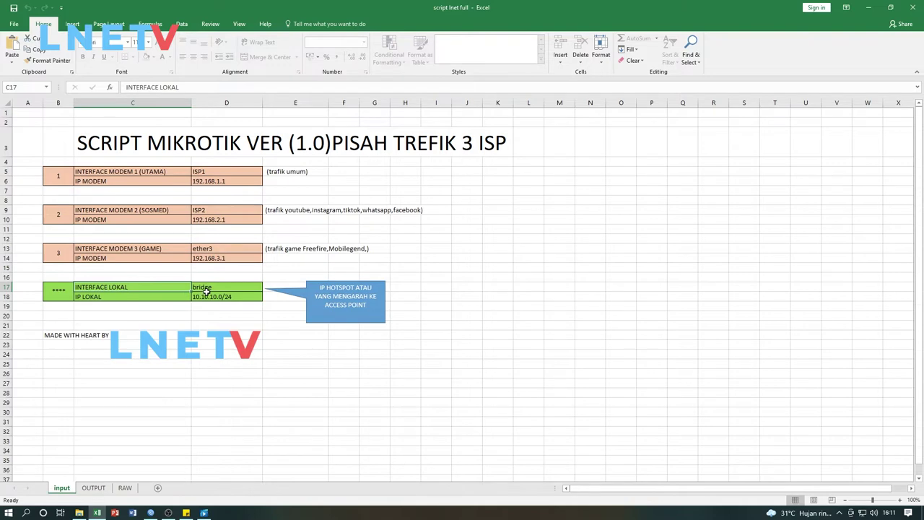
{"action": "left_click", "coordinate": [207, 296]}
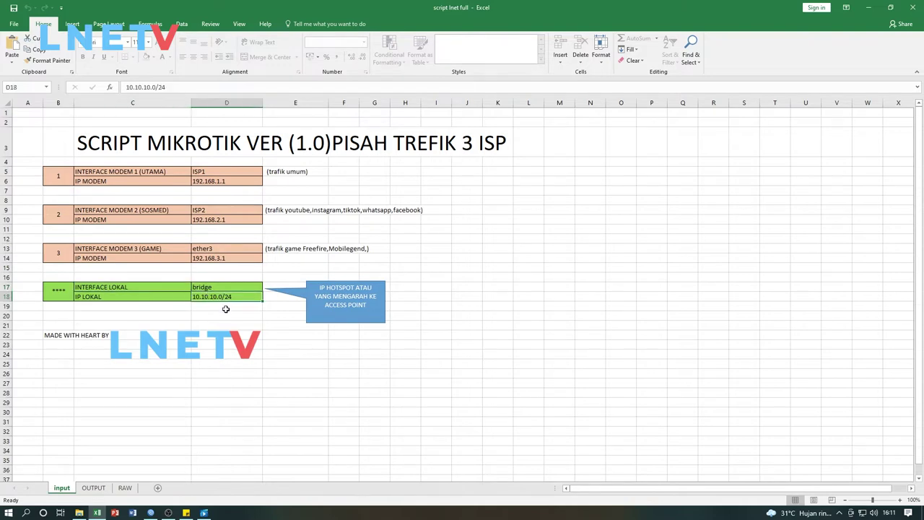
{"action": "left_click", "coordinate": [224, 307]}
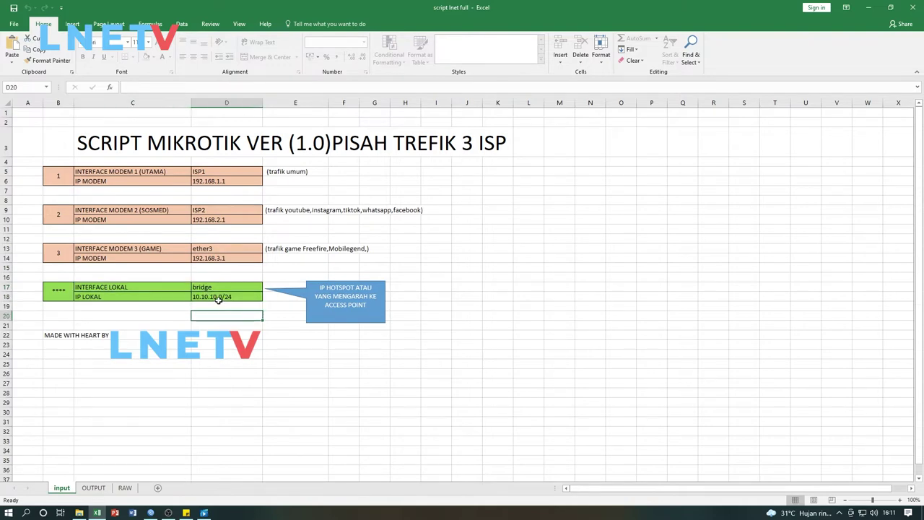
{"action": "left_click", "coordinate": [220, 296]}
{"action": "left_click", "coordinate": [221, 287]}
{"action": "left_click", "coordinate": [220, 296]}
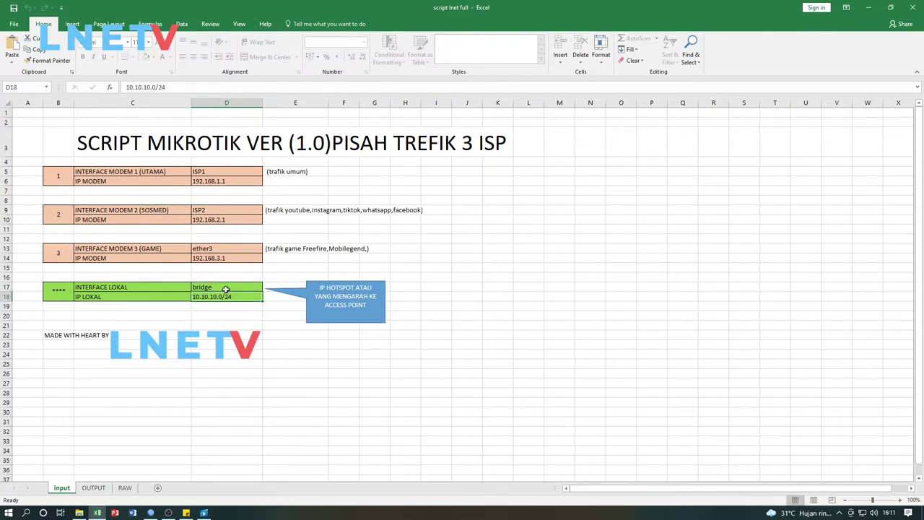
{"action": "left_click", "coordinate": [226, 287]}
{"action": "left_click", "coordinate": [226, 295]}
{"action": "left_click", "coordinate": [269, 308]}
{"action": "left_click", "coordinate": [374, 335]}
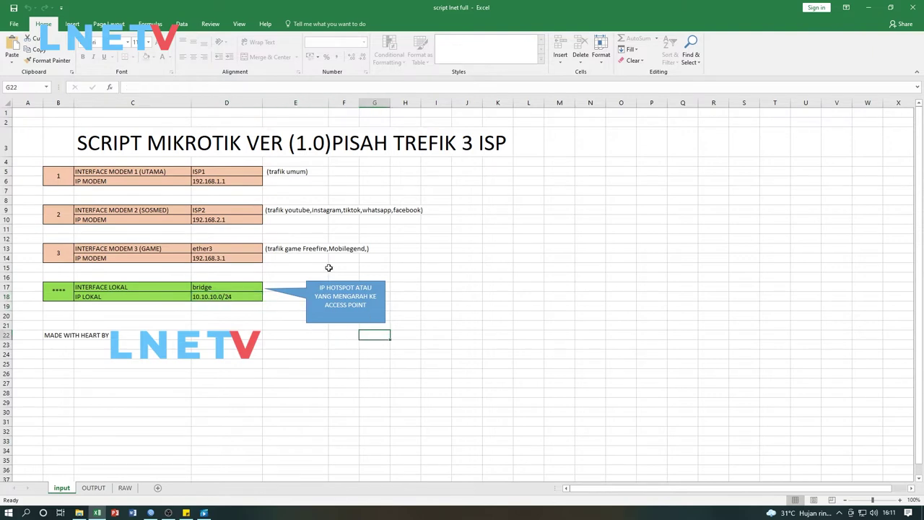
Edit the ISP1 entry in D5 and confirm it
{"action": "left_click", "coordinate": [311, 197]}
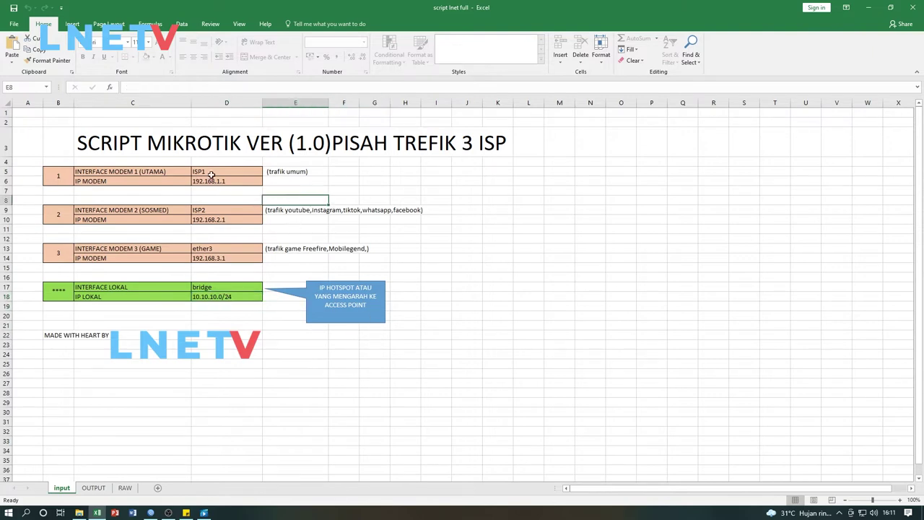
{"action": "left_click", "coordinate": [212, 174]}
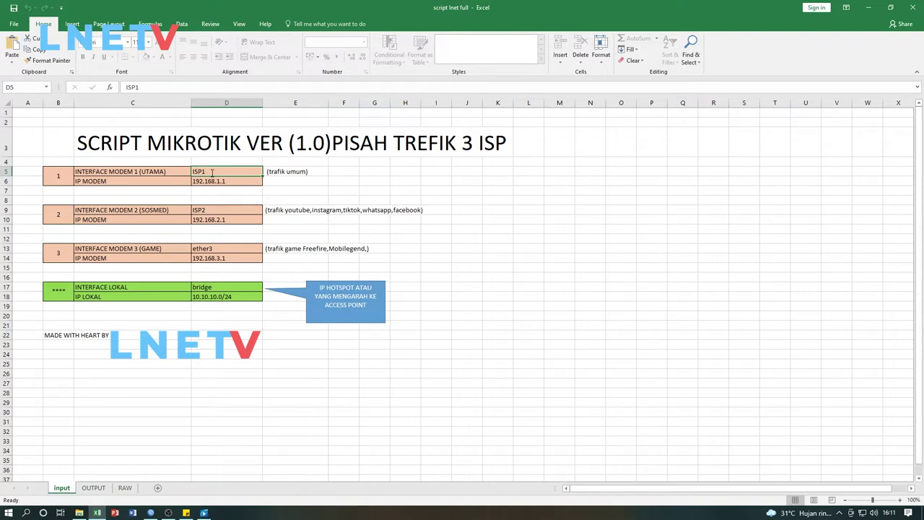
{"action": "double_click", "coordinate": [212, 171]}
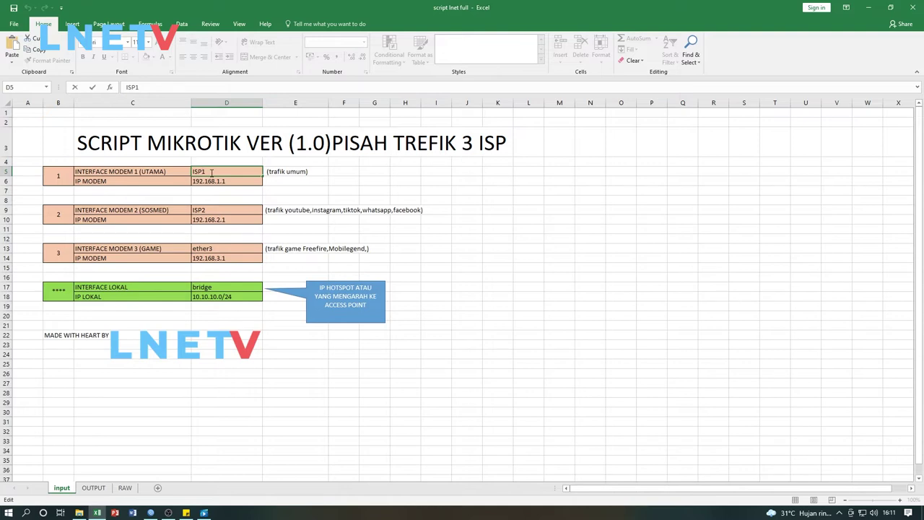
{"action": "left_click", "coordinate": [271, 173]}
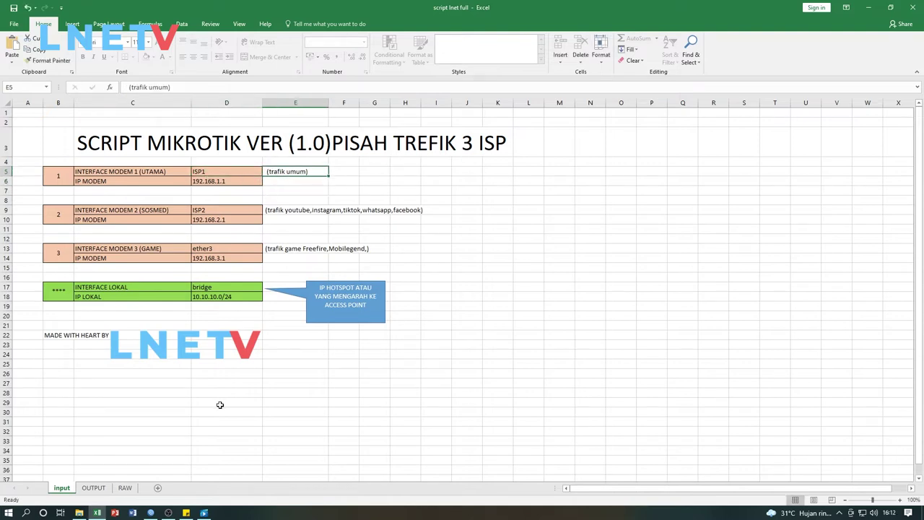
Bring the WinBox router login window to the front over the workbook
{"action": "left_click", "coordinate": [289, 316]}
{"action": "left_click", "coordinate": [415, 257]}
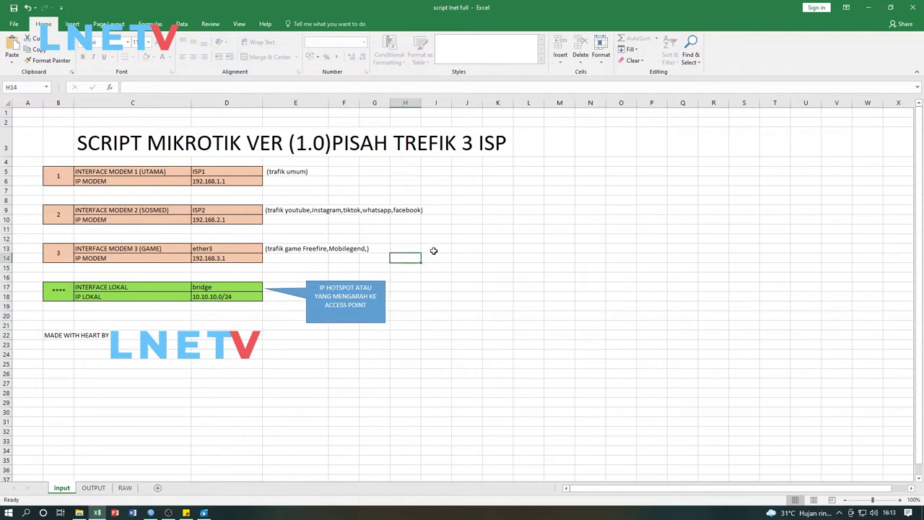
{"action": "left_click", "coordinate": [434, 248]}
{"action": "left_click", "coordinate": [411, 249]}
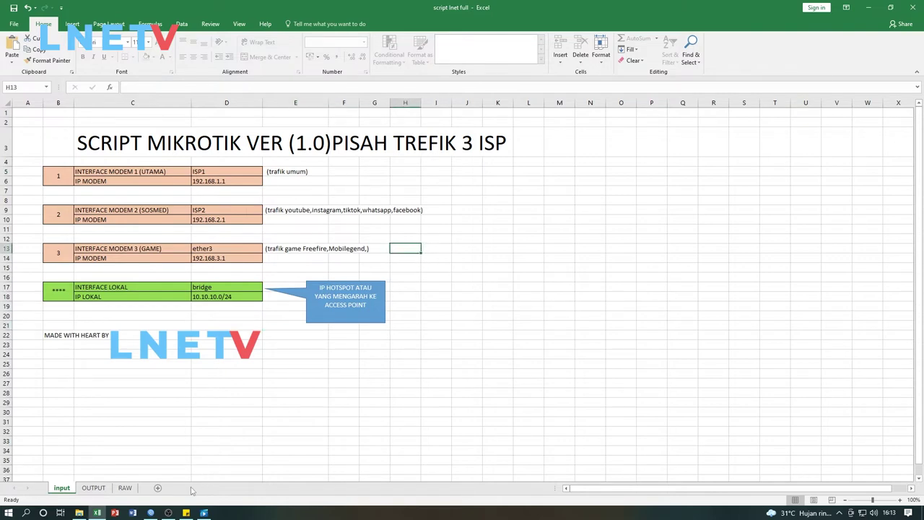
{"action": "left_click", "coordinate": [151, 512]}
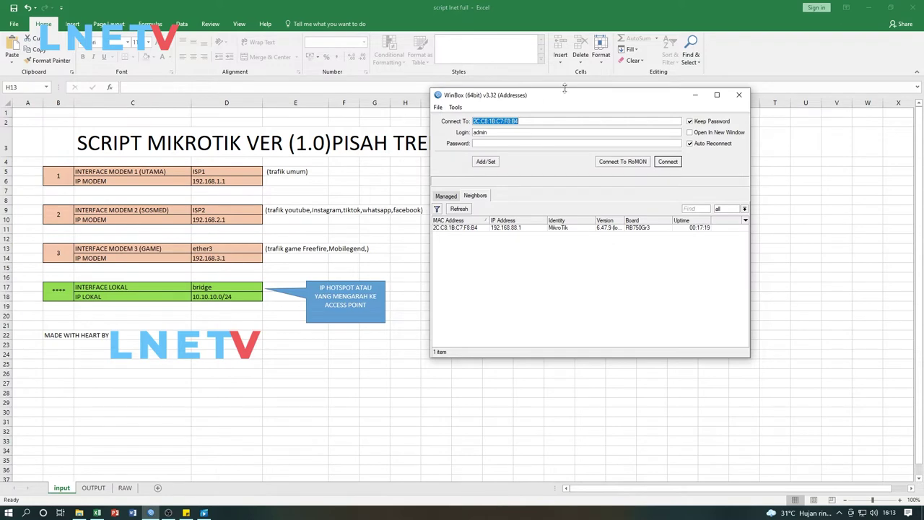
Log in to the router and reset its configuration, agreeing to the reboot
{"action": "left_click_drag", "start_coordinate": [563, 97], "coordinate": [542, 137]}
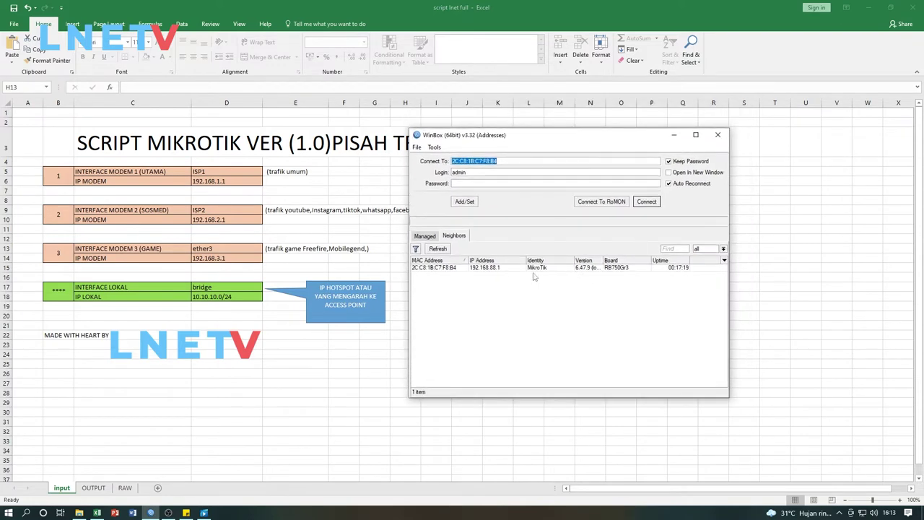
{"action": "left_click", "coordinate": [655, 203]}
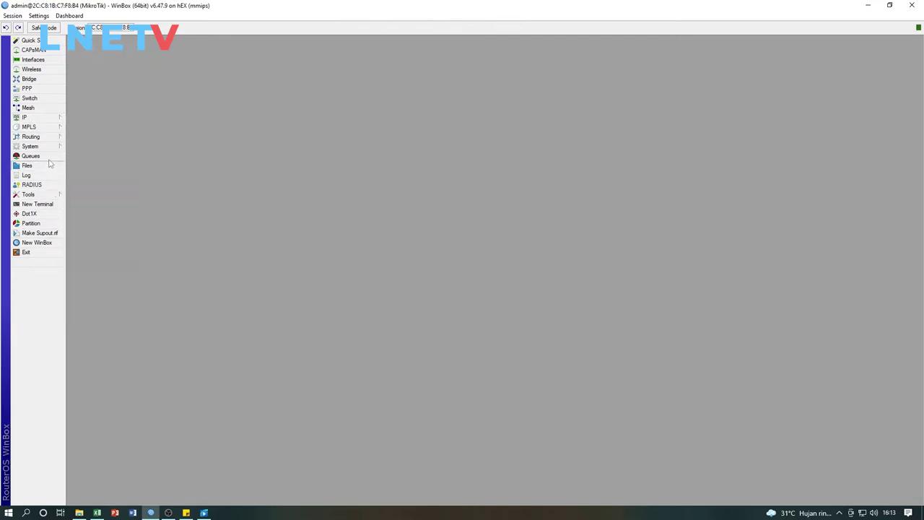
{"action": "mouse_move", "coordinate": [55, 147]}
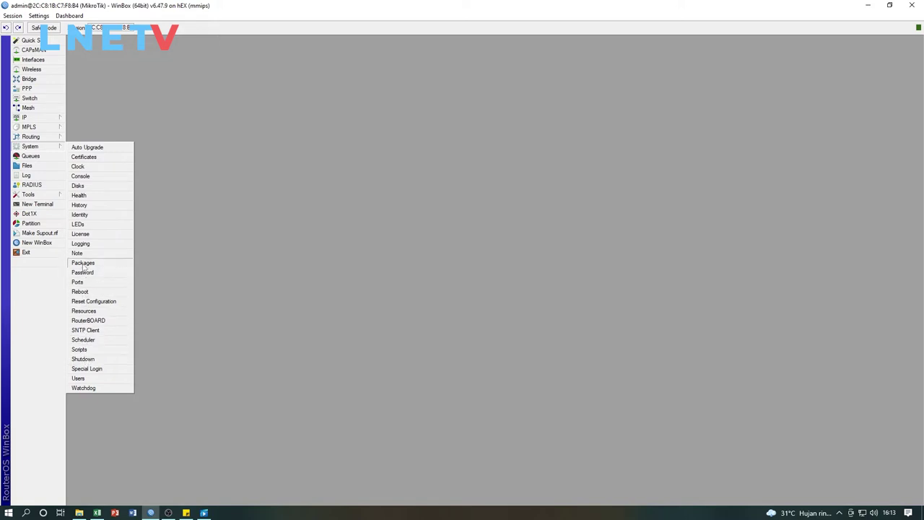
{"action": "left_click", "coordinate": [91, 302]}
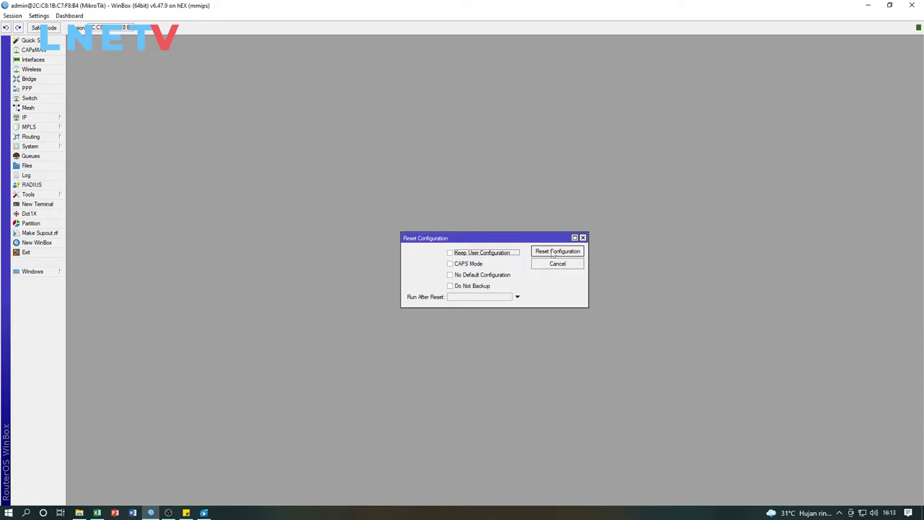
{"action": "left_click", "coordinate": [554, 252]}
{"action": "left_click", "coordinate": [498, 268]}
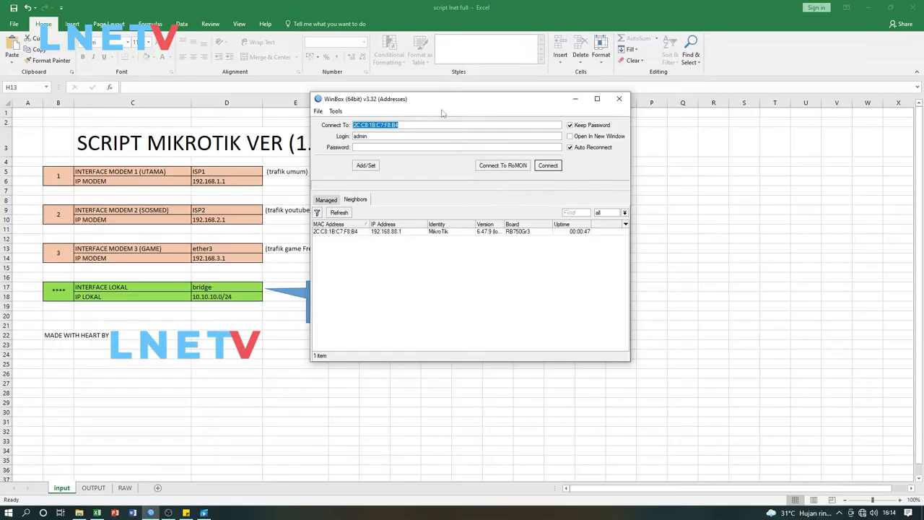
Reconnect to the router from the Neighbors list and remove its default configuration
{"action": "left_click_drag", "start_coordinate": [442, 108], "coordinate": [487, 117]}
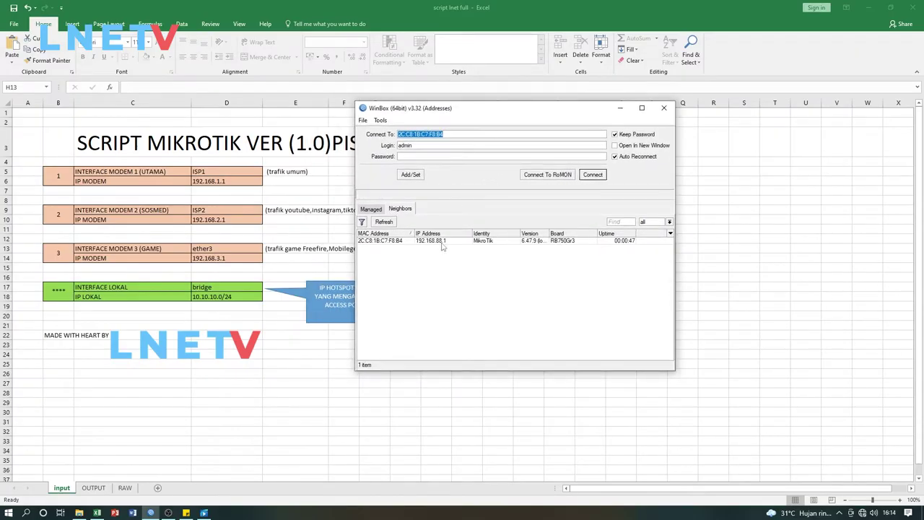
{"action": "left_click", "coordinate": [406, 243]}
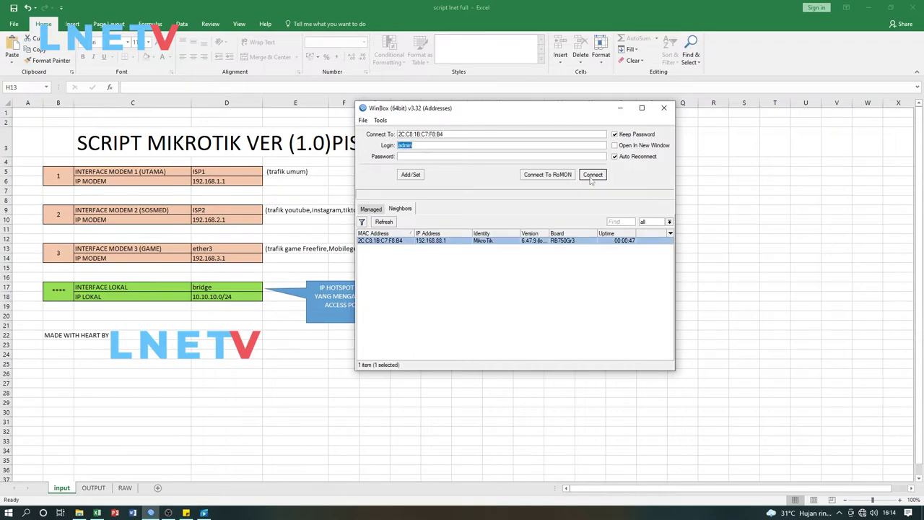
{"action": "left_click", "coordinate": [593, 175]}
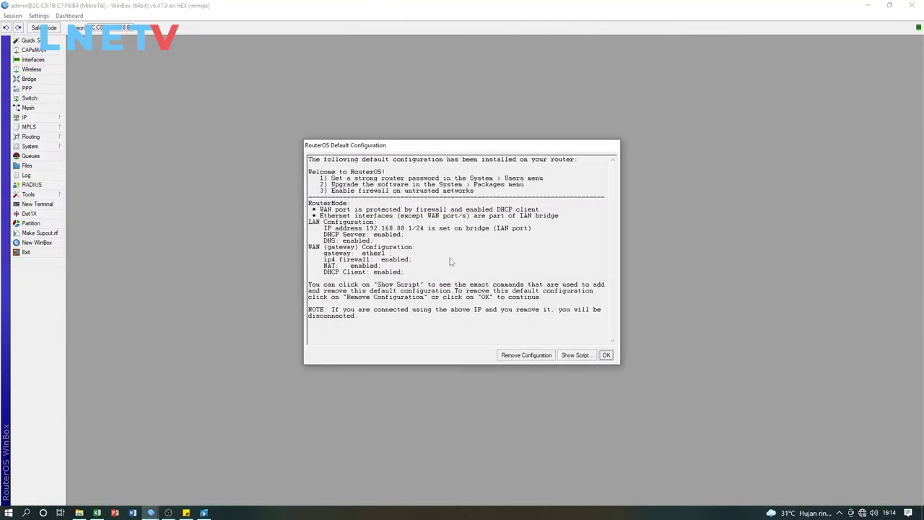
{"action": "left_click_drag", "start_coordinate": [443, 145], "coordinate": [550, 71]}
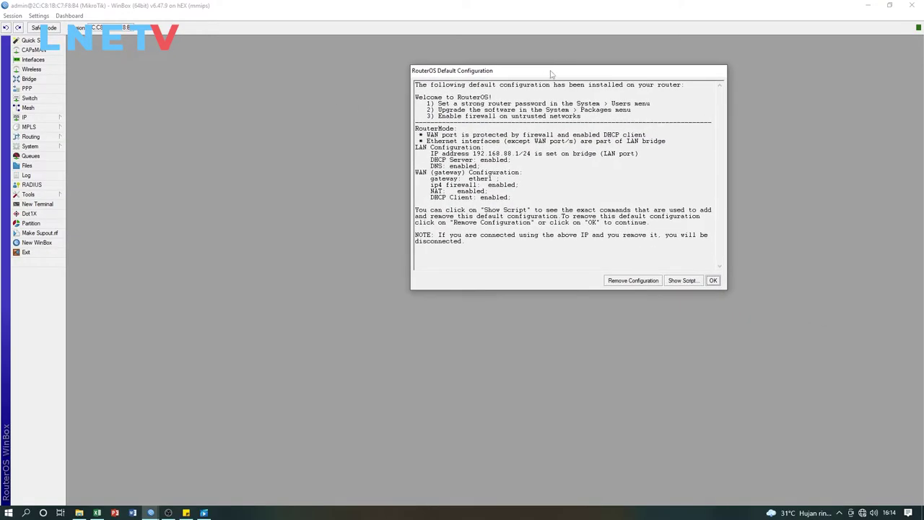
{"action": "left_click", "coordinate": [636, 283]}
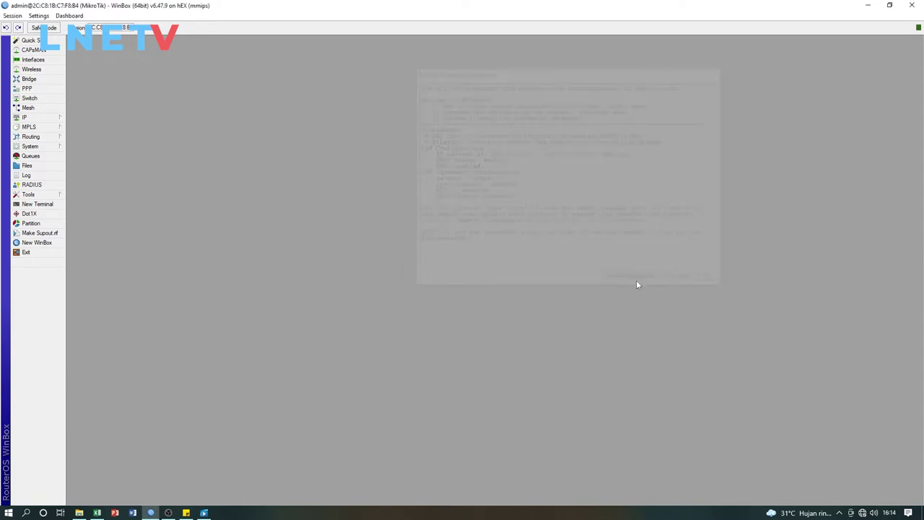
Inspect the Interface List (bridge, ether1–ether5) until the session drops, moving the reconnect window aside
{"action": "left_click", "coordinate": [20, 64]}
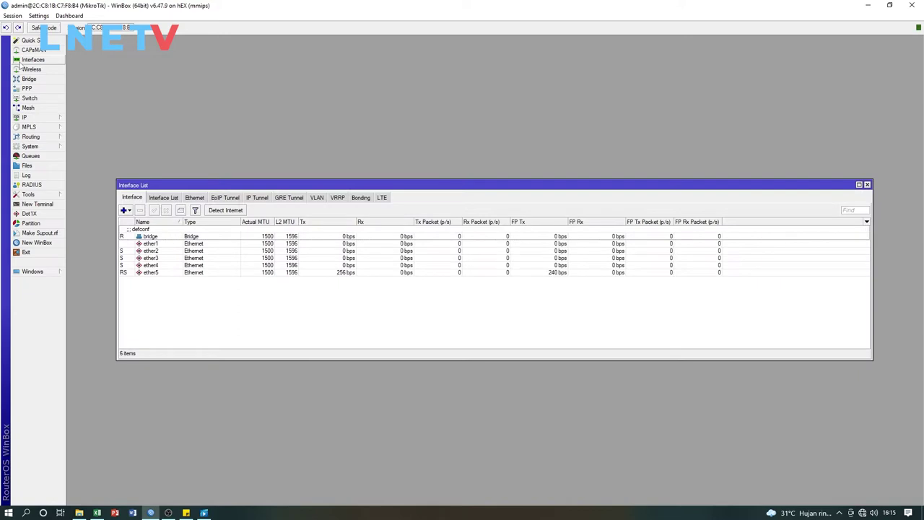
{"action": "left_click", "coordinate": [866, 185]}
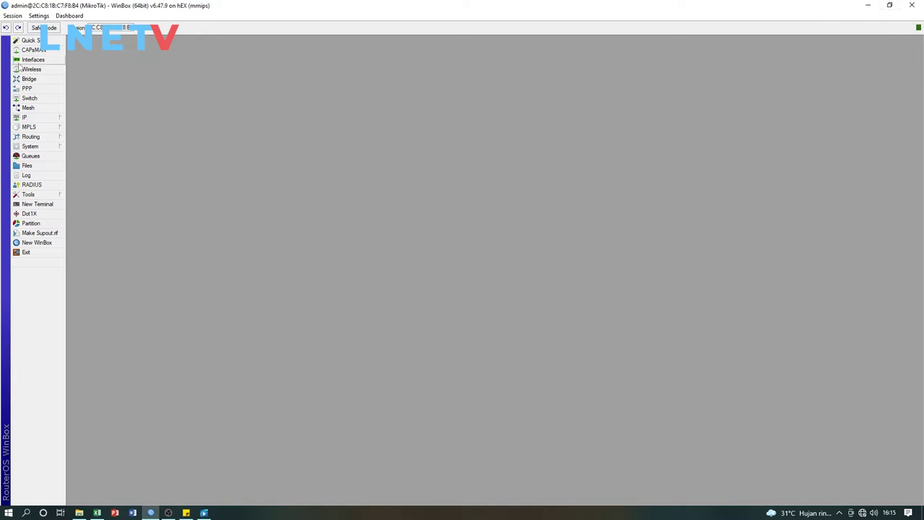
{"action": "left_click", "coordinate": [22, 61]}
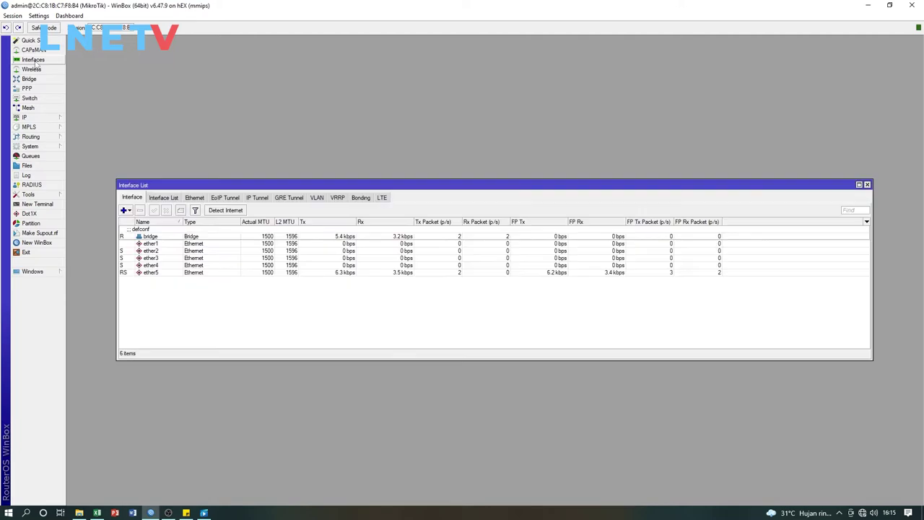
{"action": "left_click_drag", "start_coordinate": [327, 185], "coordinate": [361, 95]}
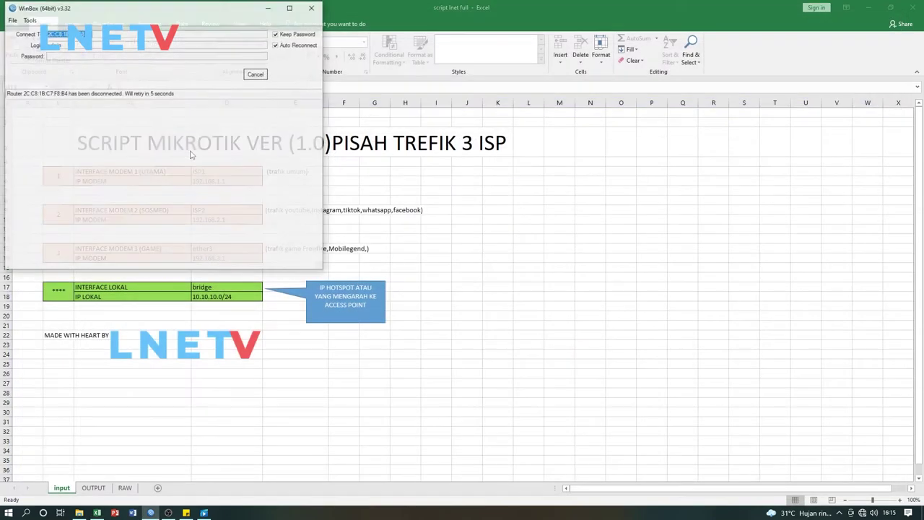
{"action": "left_click_drag", "start_coordinate": [179, 15], "coordinate": [648, 44]}
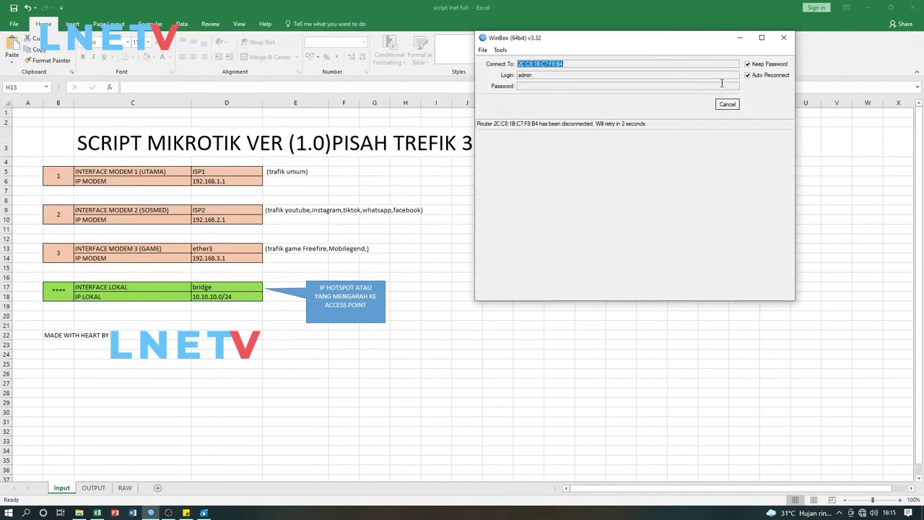
Cancel the auto-reconnect, reconnect to the hEX router, and reposition the Interface List showing ether1–ether5
{"action": "left_click", "coordinate": [727, 105]}
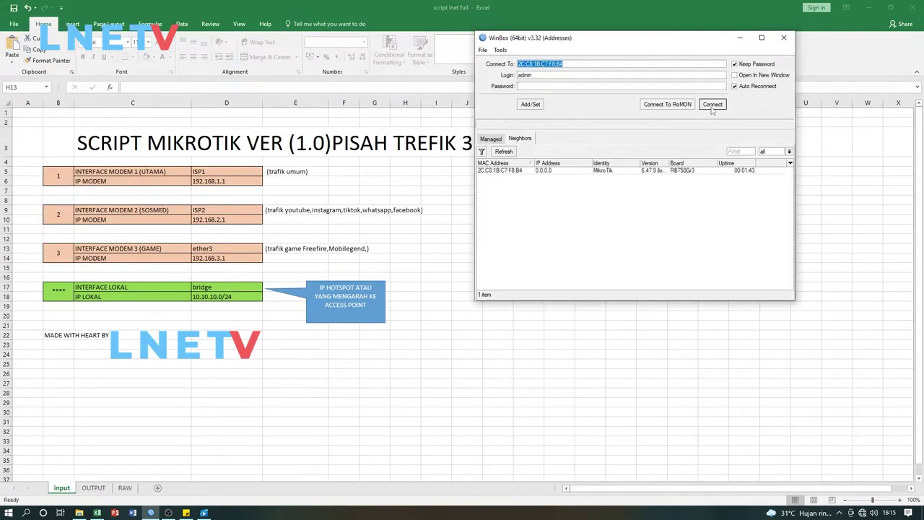
{"action": "left_click", "coordinate": [709, 106]}
{"action": "left_click_drag", "start_coordinate": [234, 101], "coordinate": [218, 78]}
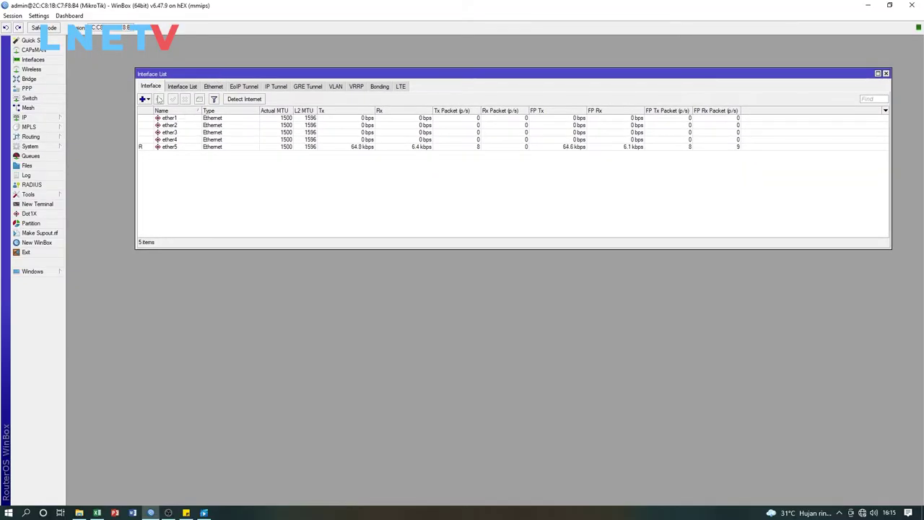
Select through the ether1–ether4 rows and move the interface list higher
{"action": "left_click", "coordinate": [174, 119]}
{"action": "left_click", "coordinate": [174, 125]}
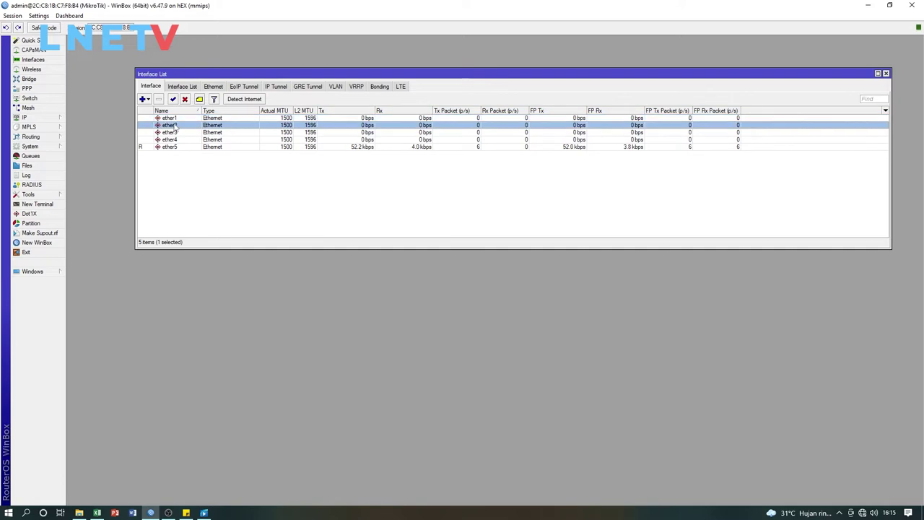
{"action": "left_click", "coordinate": [174, 118]}
{"action": "left_click", "coordinate": [175, 125]}
{"action": "left_click", "coordinate": [174, 133]}
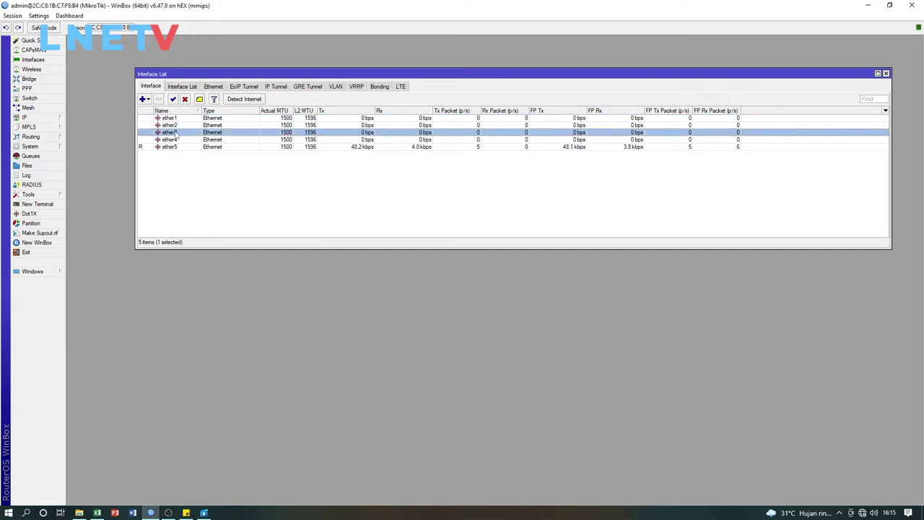
{"action": "left_click", "coordinate": [178, 139]}
{"action": "left_click", "coordinate": [177, 118]}
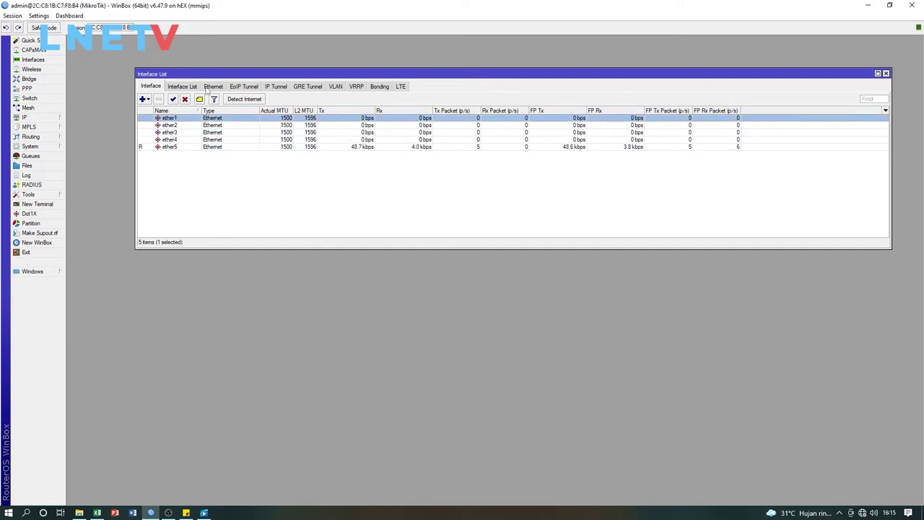
{"action": "mouse_move", "coordinate": [225, 75]}
{"action": "left_mouse_down"}
{"action": "mouse_move", "coordinate": [259, 49]}
{"action": "mouse_move", "coordinate": [233, 63]}
{"action": "left_mouse_up"}
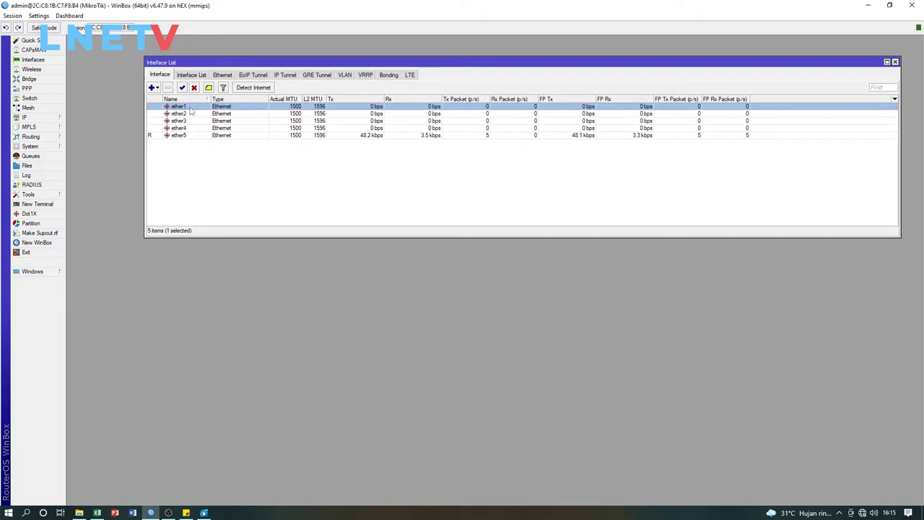
Rename ether1 to ether1-modem-utama and widen the Name column to show it fully
{"action": "double_click", "coordinate": [191, 109]}
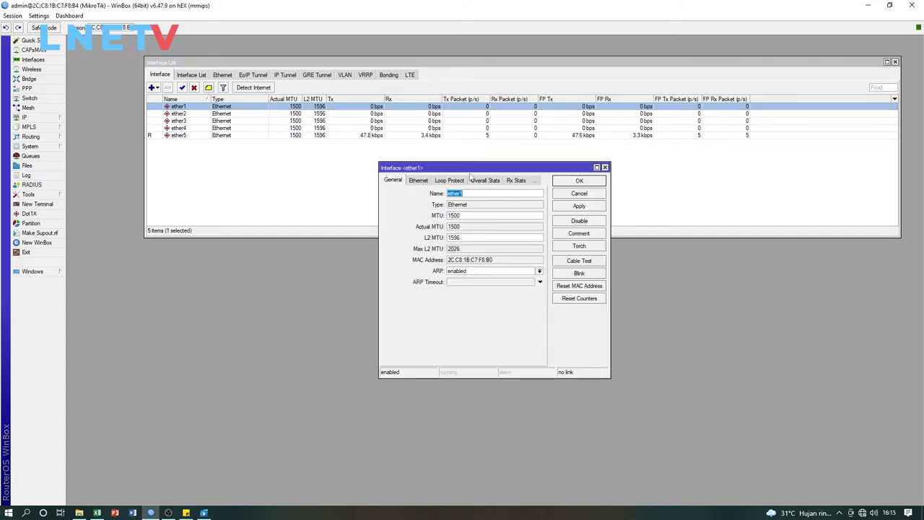
{"action": "left_click_drag", "start_coordinate": [470, 171], "coordinate": [453, 165]}
{"action": "left_click", "coordinate": [443, 187]}
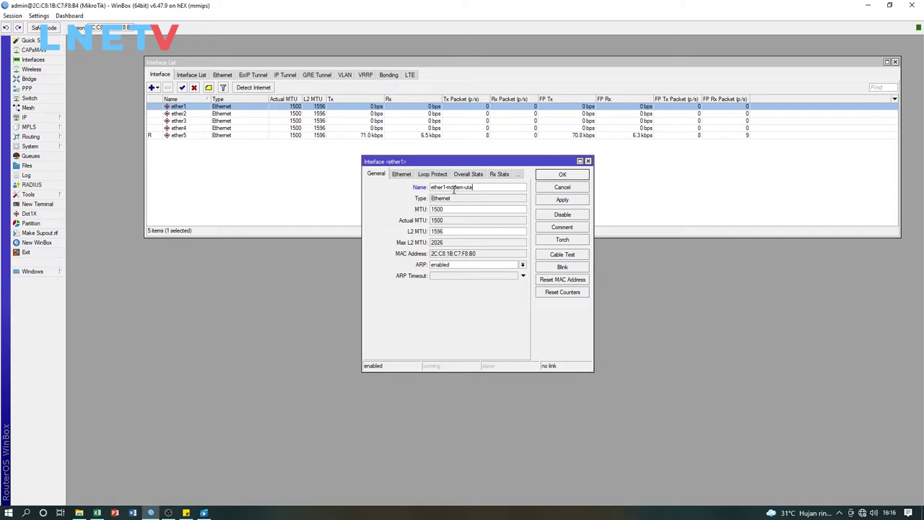
{"action": "type", "text": "ma"}
{"action": "left_click", "coordinate": [563, 175]}
{"action": "left_click_drag", "start_coordinate": [210, 98], "coordinate": [257, 99]}
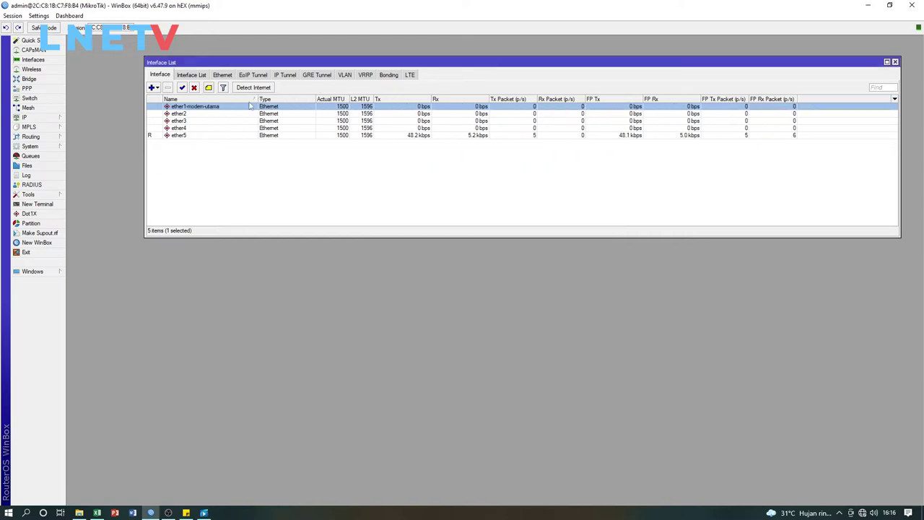
{"action": "left_click", "coordinate": [181, 114]}
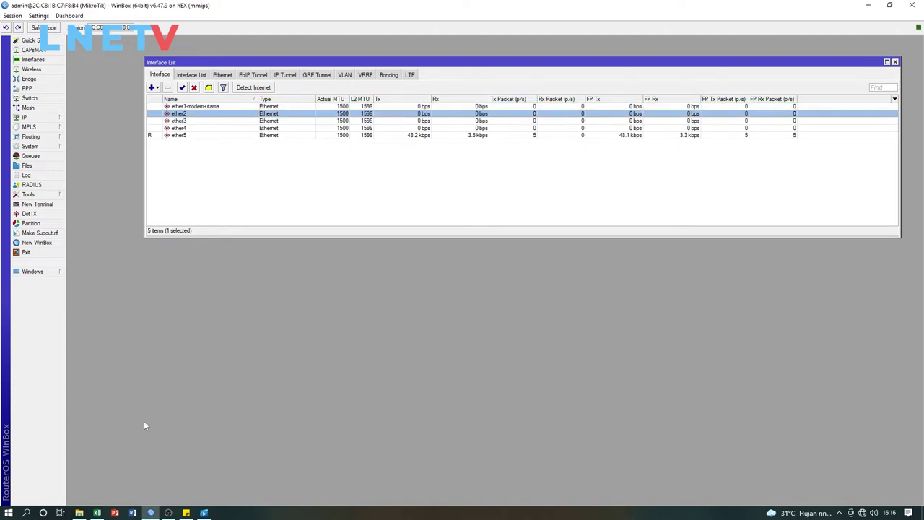
Rename the ether2 interface to ether2-sosmed
{"action": "double_click", "coordinate": [193, 115]}
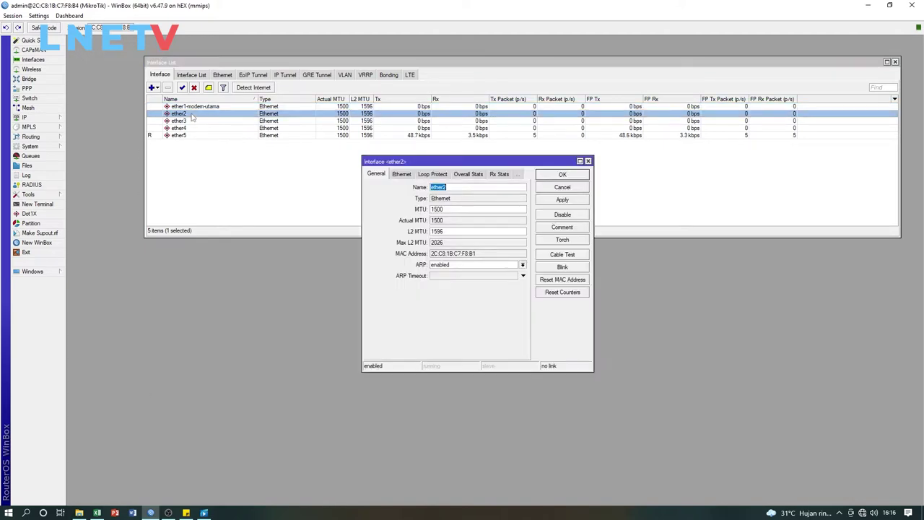
{"action": "left_click_drag", "start_coordinate": [486, 161], "coordinate": [568, 158]}
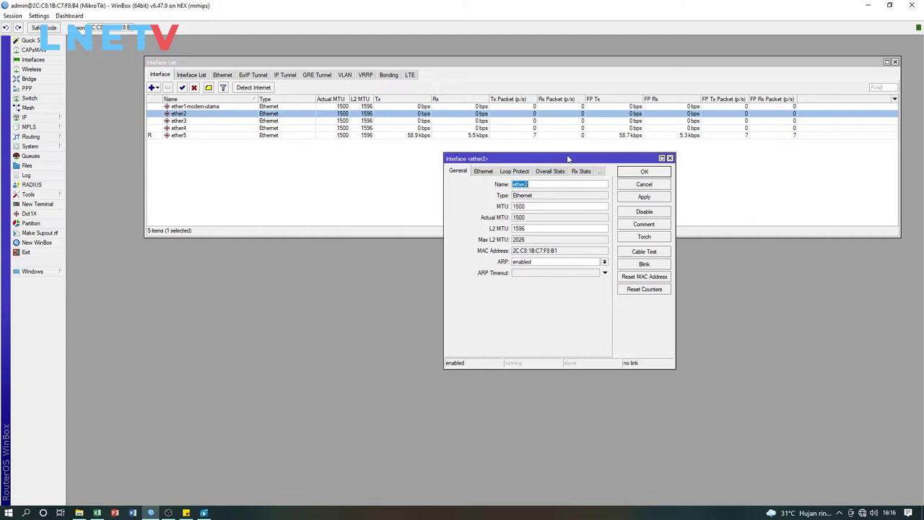
{"action": "left_click", "coordinate": [530, 186]}
{"action": "type", "text": "-losmed"}
{"action": "left_click", "coordinate": [664, 174]}
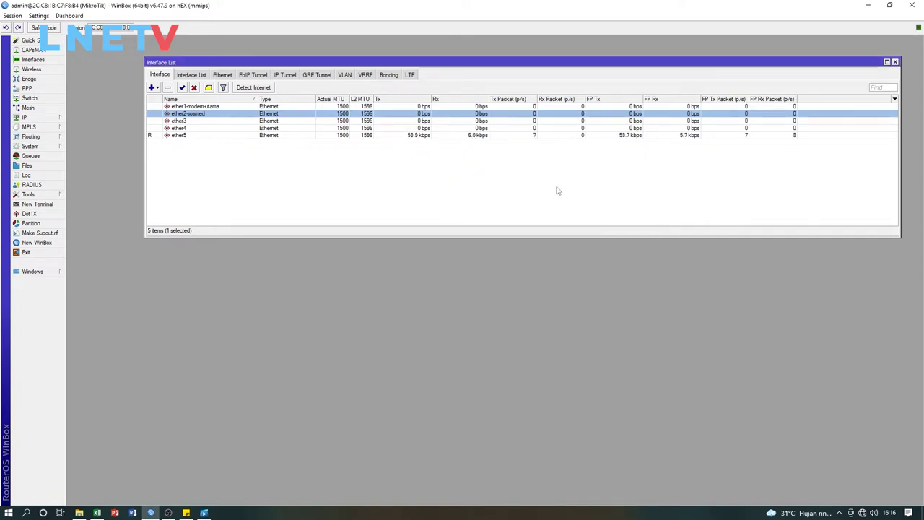
Rename the ether3 interface to ether3-game
{"action": "left_click", "coordinate": [184, 122]}
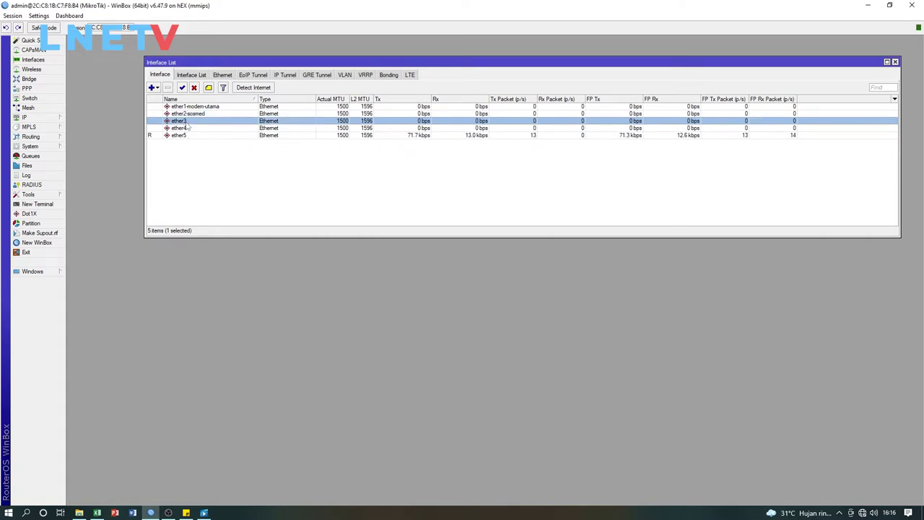
{"action": "double_click", "coordinate": [184, 121]}
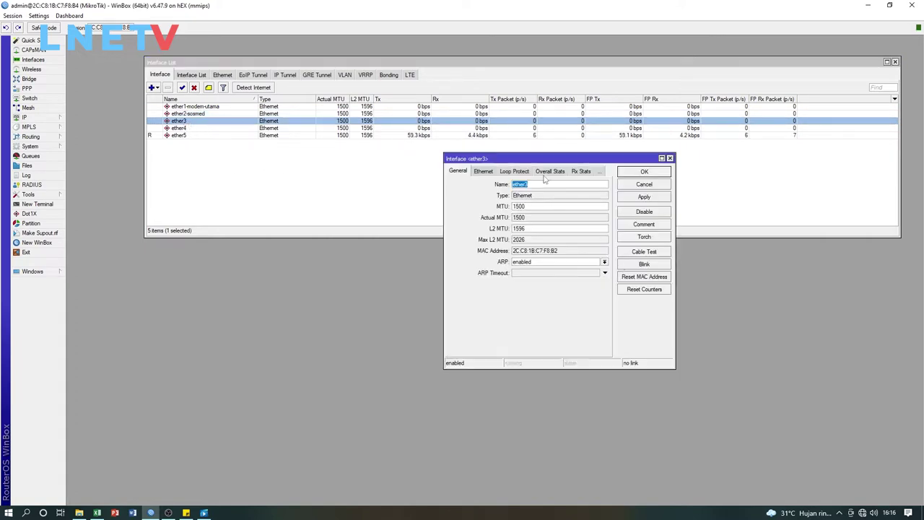
{"action": "left_click", "coordinate": [540, 186]}
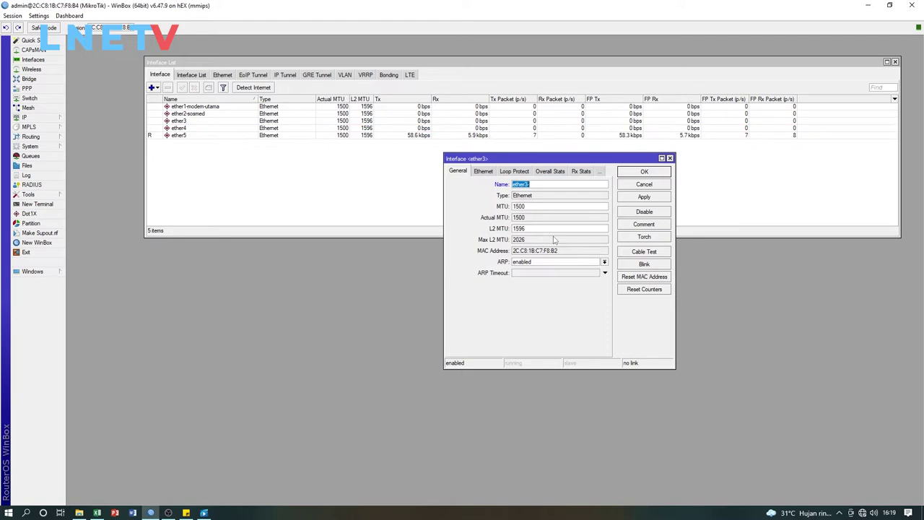
{"action": "left_click", "coordinate": [538, 183]}
{"action": "left_click", "coordinate": [643, 171]}
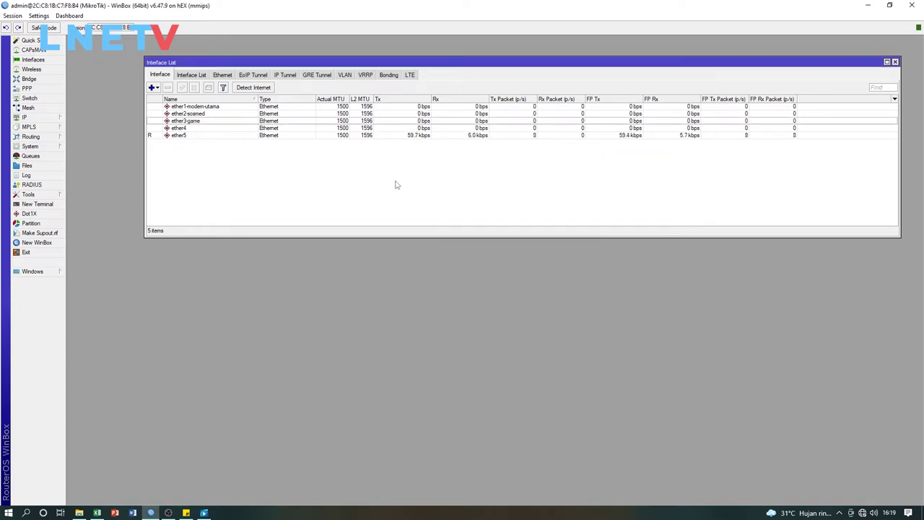
Verify the ether1-modem-utama, ether2-sosmed and ether3-game rows in the interface list
{"action": "left_click", "coordinate": [208, 108]}
{"action": "left_click", "coordinate": [207, 115]}
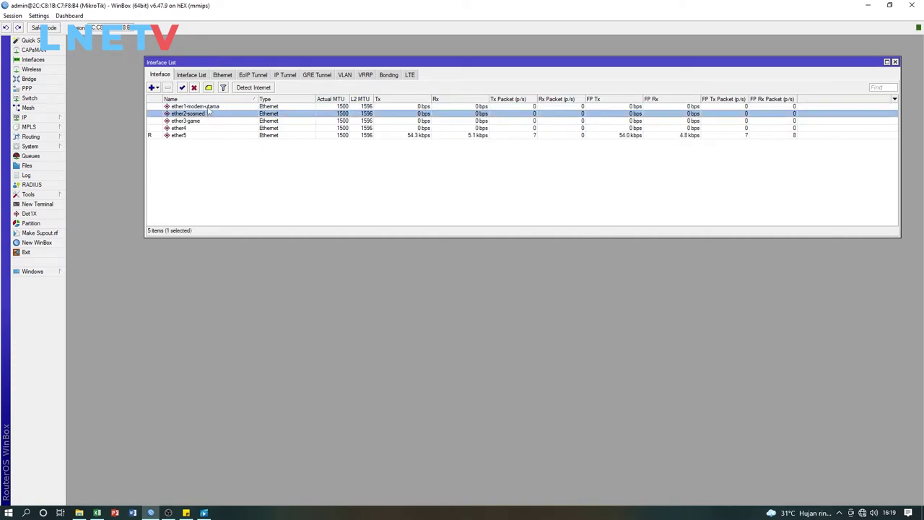
{"action": "left_click", "coordinate": [209, 109]}
{"action": "left_click", "coordinate": [210, 111]}
{"action": "left_click", "coordinate": [208, 108]}
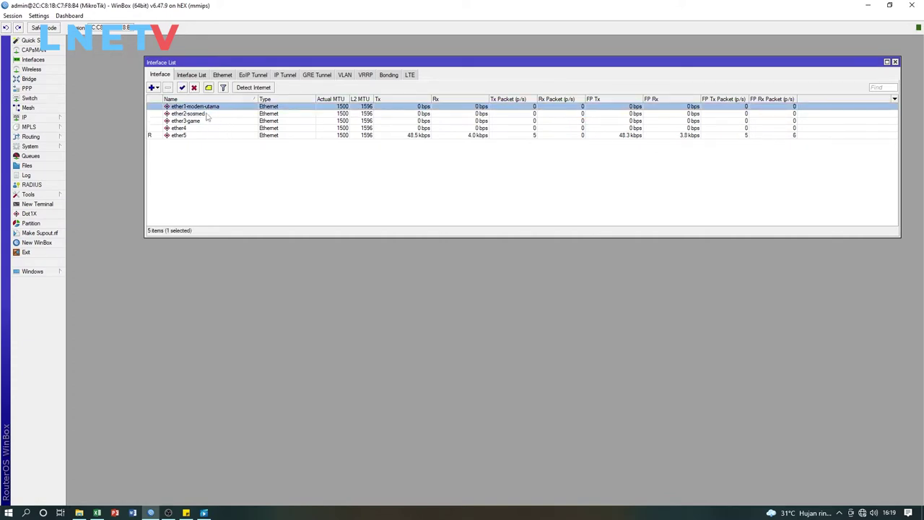
{"action": "left_click", "coordinate": [207, 114]}
{"action": "left_click", "coordinate": [204, 121]}
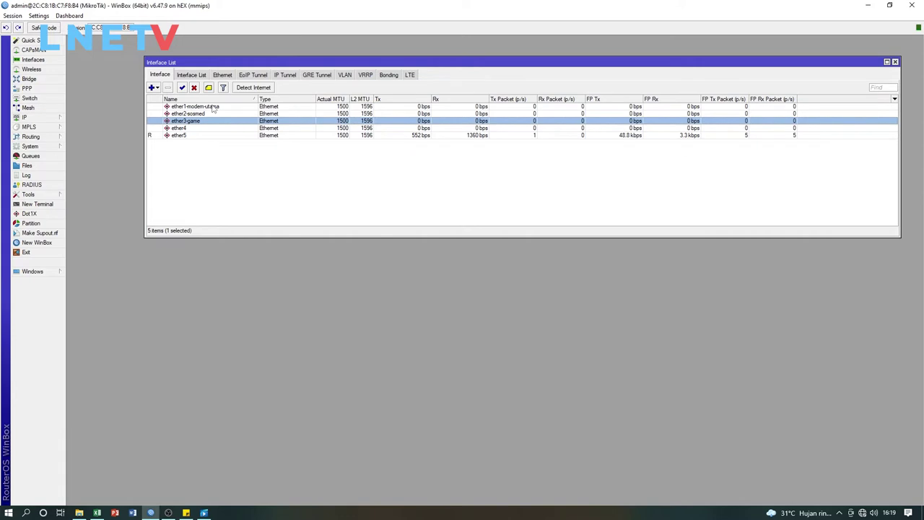
Copy the interface name ether1-modem-utama from its WinBox properties window
{"action": "left_click", "coordinate": [96, 513]}
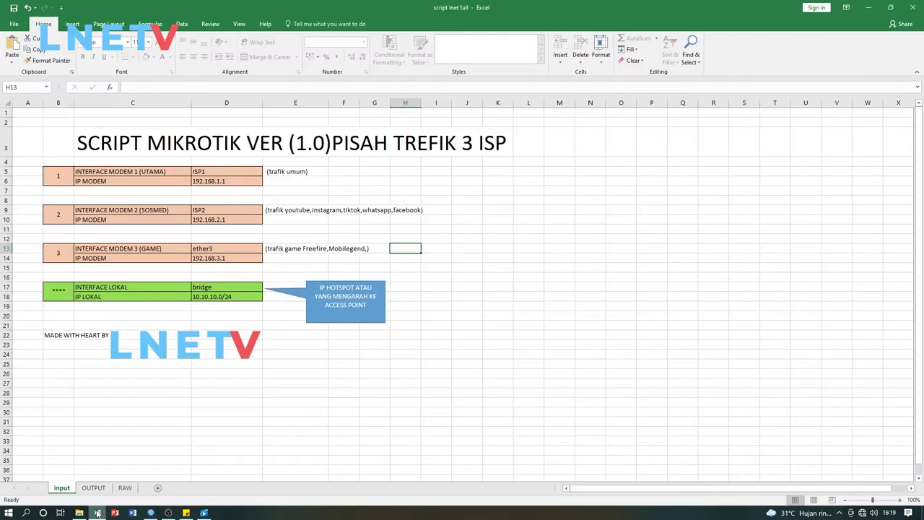
{"action": "left_click", "coordinate": [336, 183]}
{"action": "left_click", "coordinate": [274, 192]}
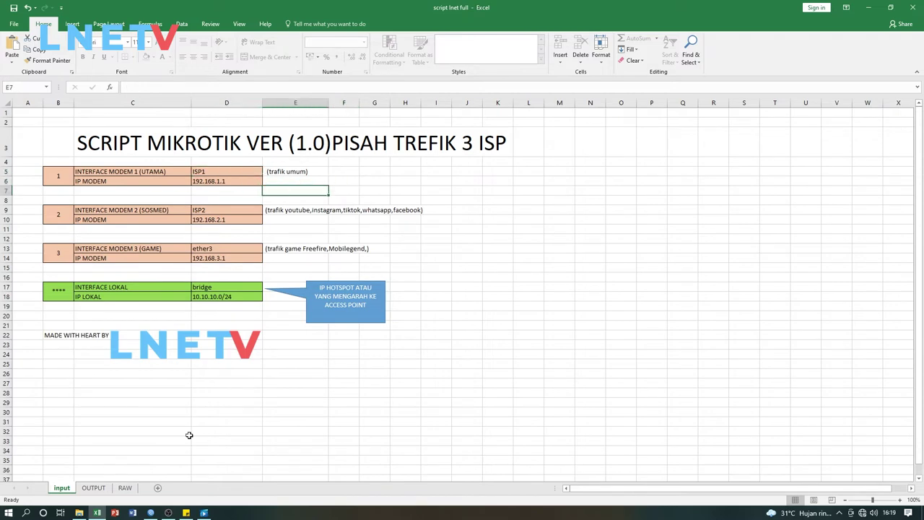
{"action": "mouse_move", "coordinate": [151, 514]}
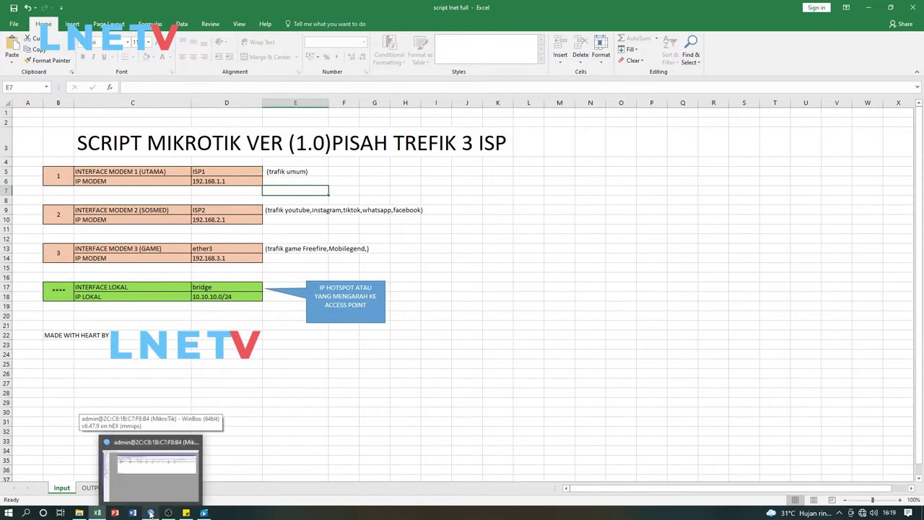
{"action": "left_click", "coordinate": [166, 470]}
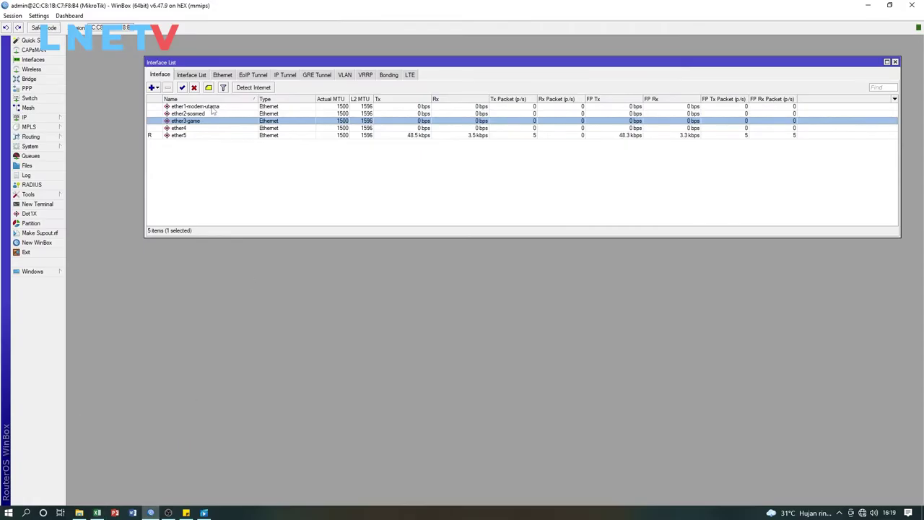
{"action": "left_click", "coordinate": [217, 153]}
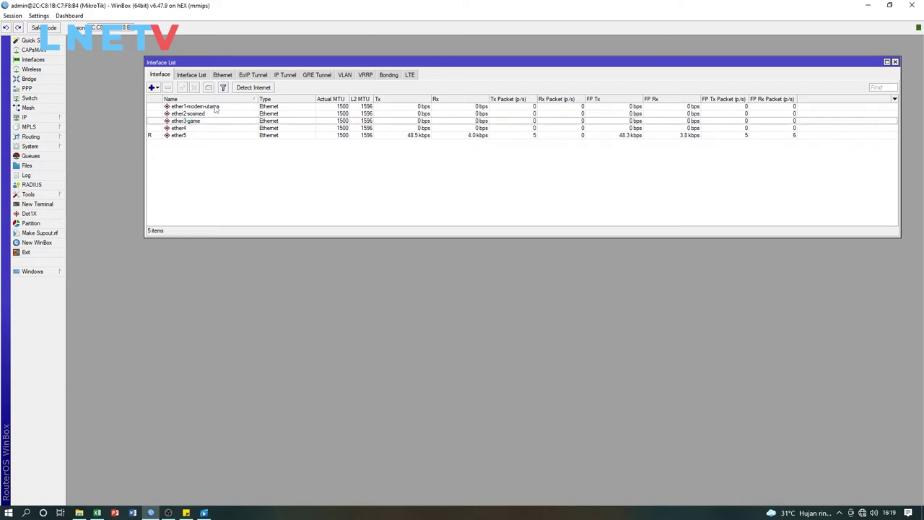
{"action": "double_click", "coordinate": [215, 108]}
{"action": "right_click", "coordinate": [545, 185]}
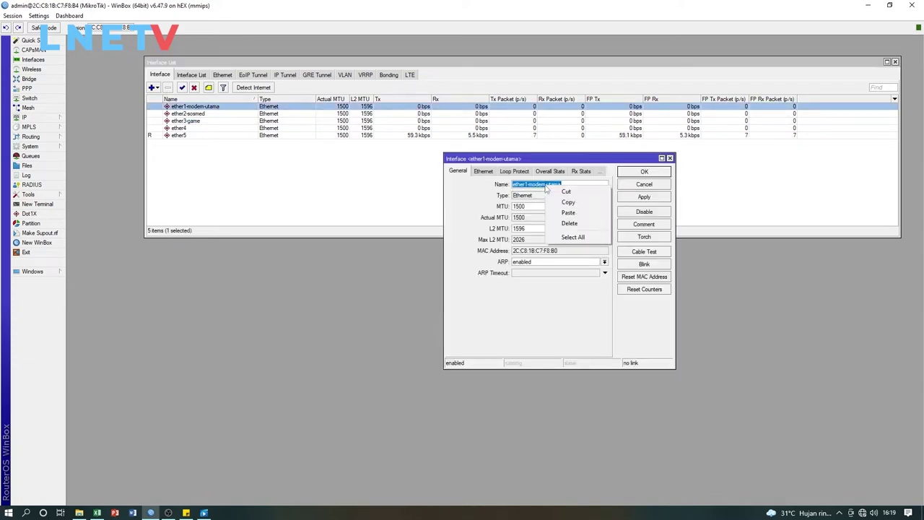
{"action": "left_click", "coordinate": [569, 203]}
{"action": "key", "text": "Return"}
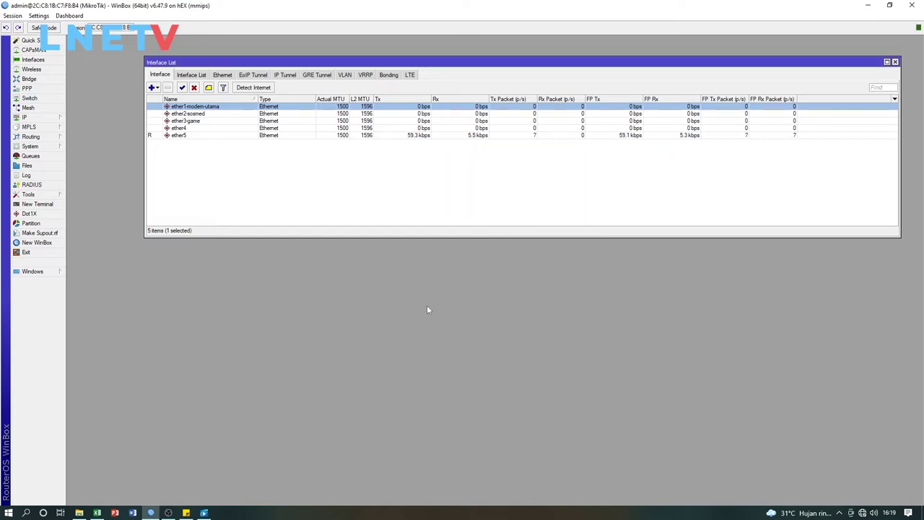
Paste ether1-modem-utama into D5 as text only, replacing ISP1
{"action": "left_click", "coordinate": [97, 512]}
{"action": "left_click", "coordinate": [211, 172]}
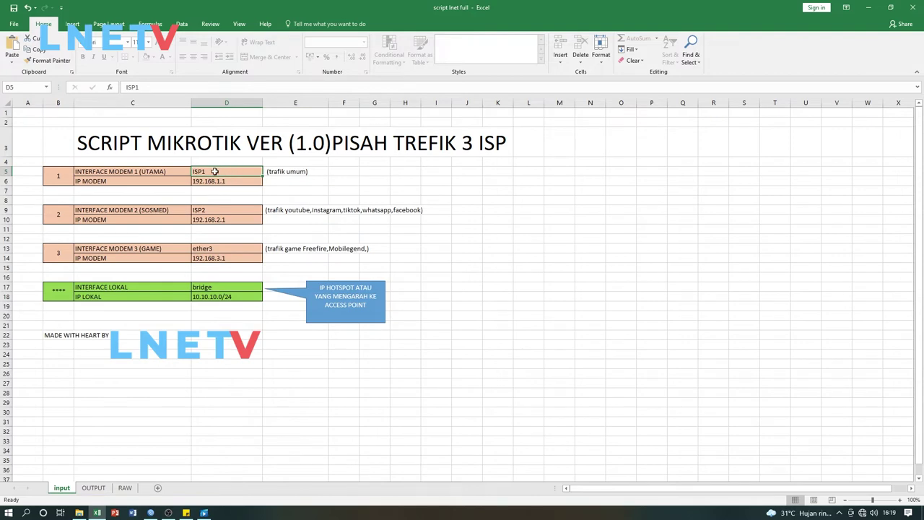
{"action": "right_click", "coordinate": [214, 171]}
{"action": "left_click", "coordinate": [237, 211]}
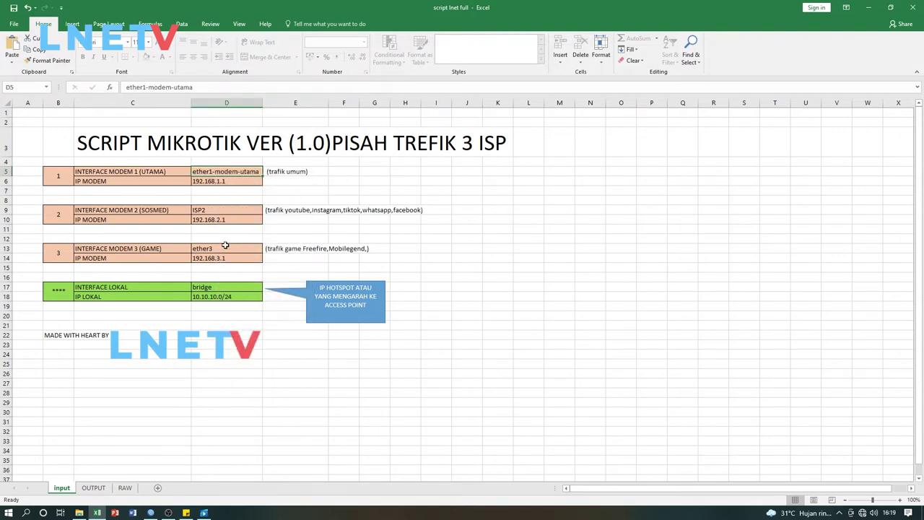
Copy the ether2-sosmed name from WinBox and paste it into cell D9
{"action": "left_click", "coordinate": [218, 213]}
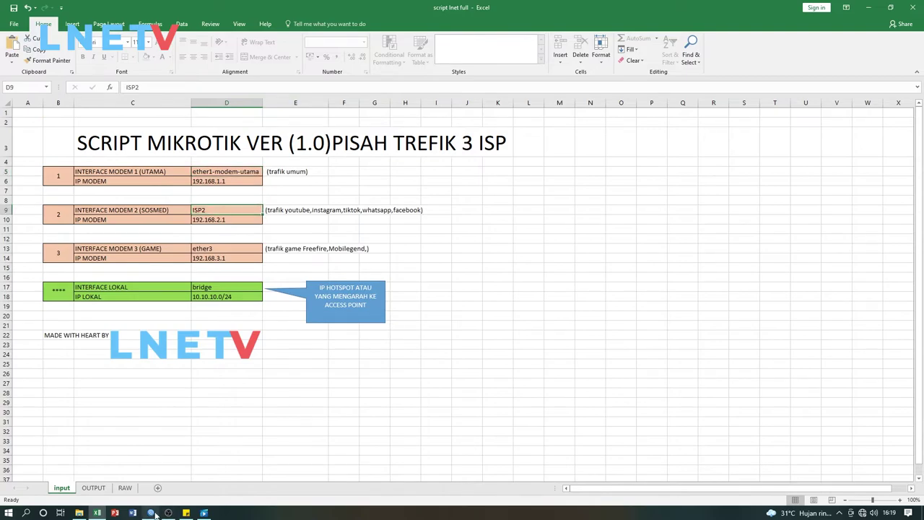
{"action": "left_click", "coordinate": [151, 513]}
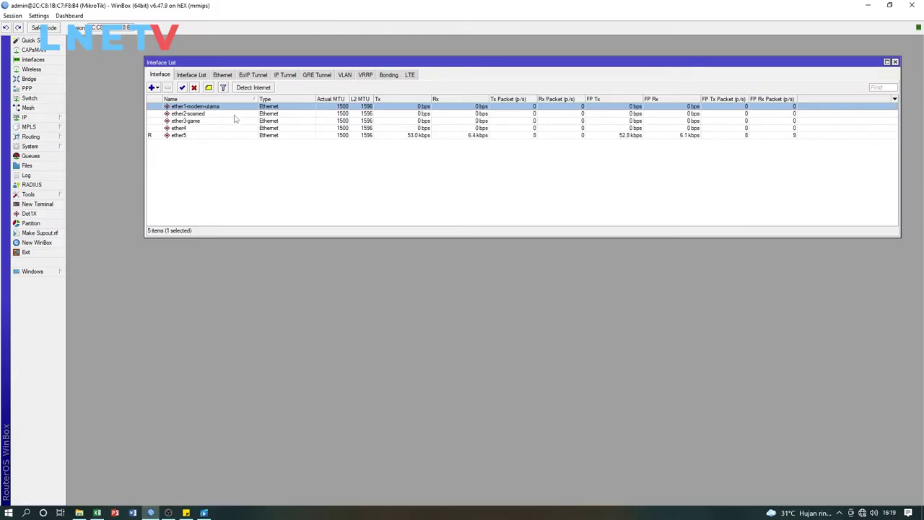
{"action": "double_click", "coordinate": [241, 114]}
{"action": "right_click", "coordinate": [560, 185]}
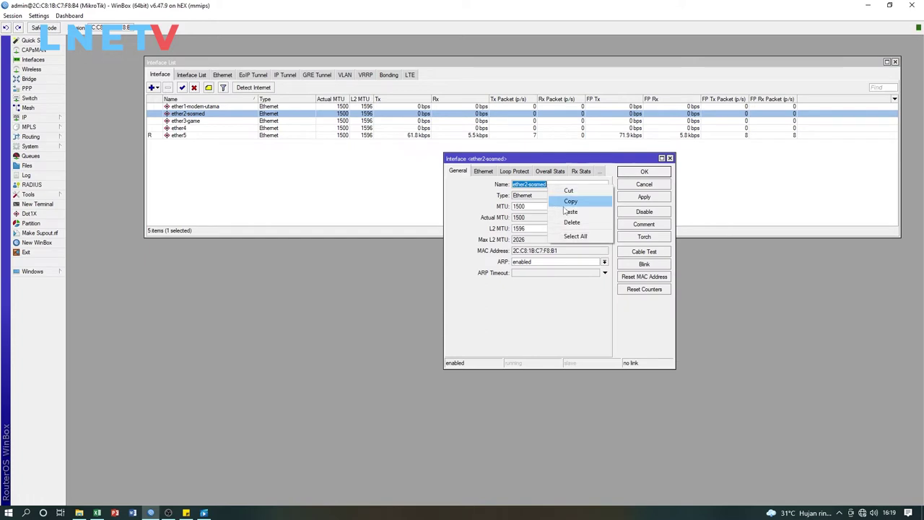
{"action": "left_click", "coordinate": [570, 204]}
{"action": "left_click", "coordinate": [626, 174]}
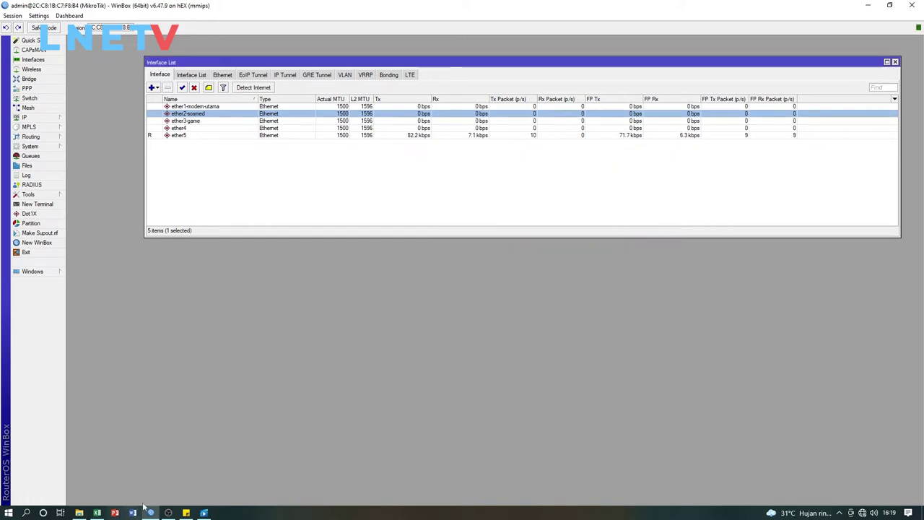
{"action": "left_click", "coordinate": [97, 512]}
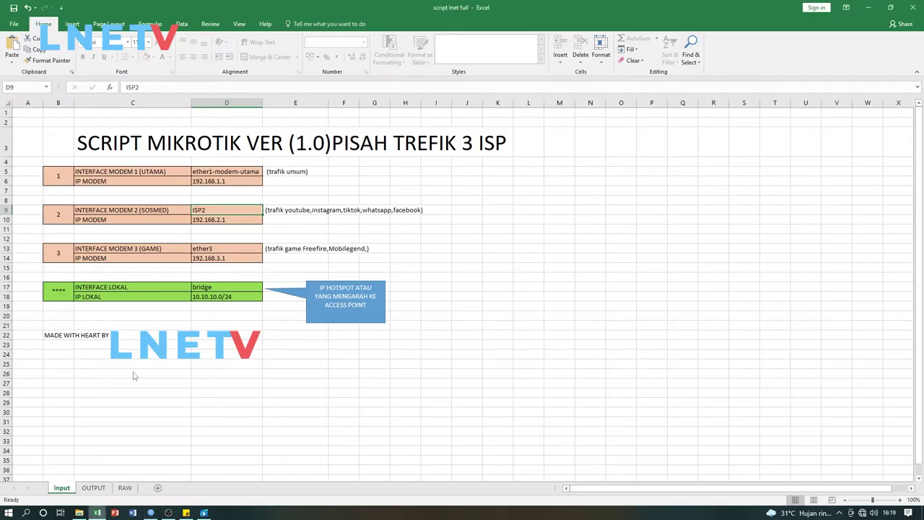
{"action": "right_click", "coordinate": [211, 209]}
{"action": "left_click", "coordinate": [233, 249]}
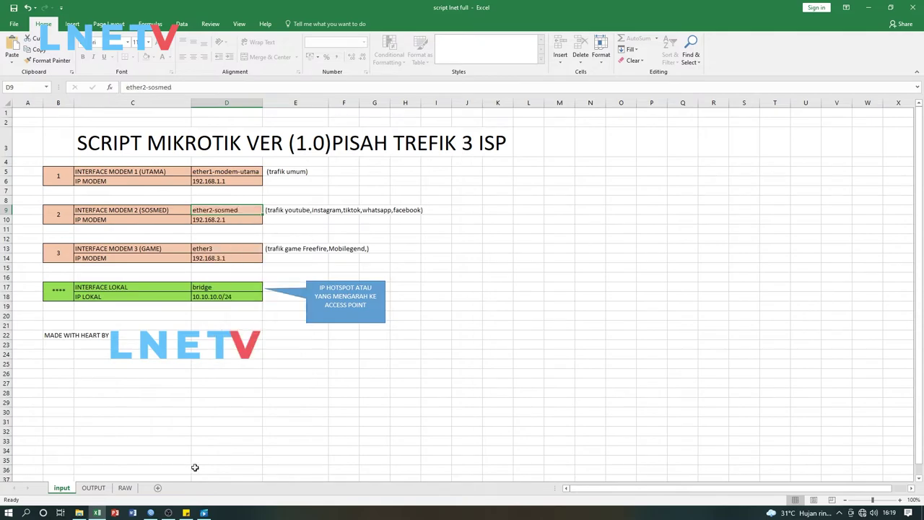
Copy the ether3-game name from WinBox and paste it into cell D13
{"action": "left_click", "coordinate": [151, 513]}
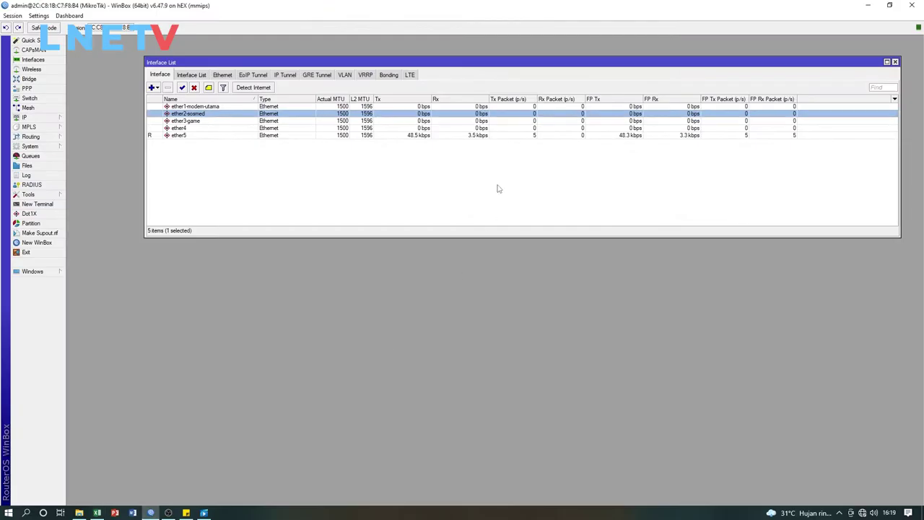
{"action": "double_click", "coordinate": [190, 121]}
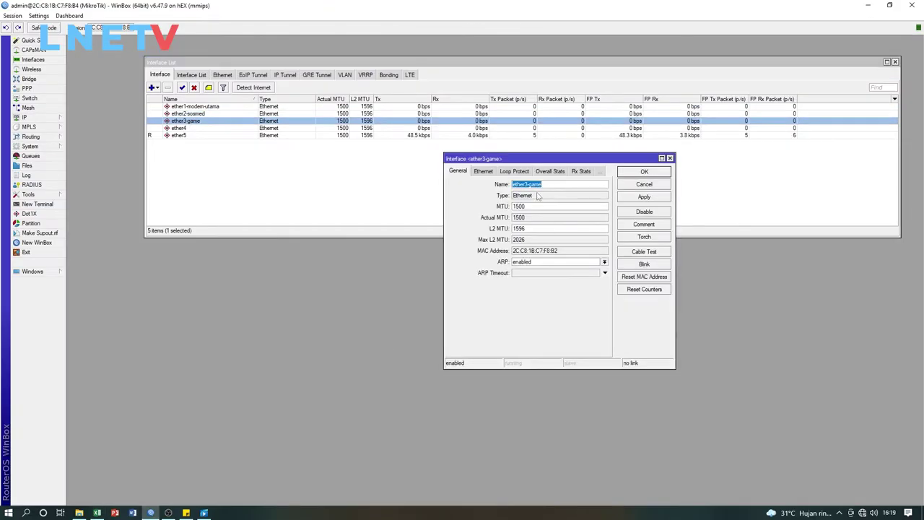
{"action": "right_click", "coordinate": [538, 186]}
{"action": "left_click", "coordinate": [563, 205]}
{"action": "left_click", "coordinate": [643, 171]}
{"action": "left_click", "coordinate": [97, 512]}
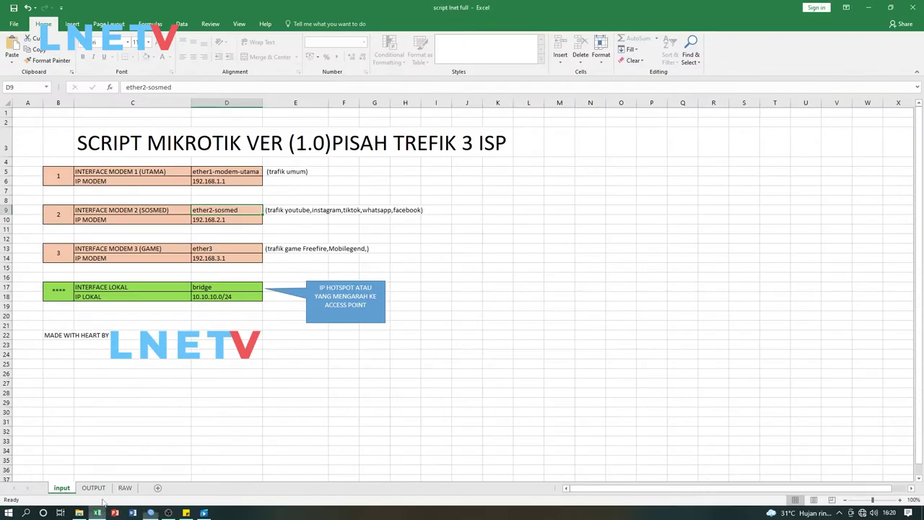
{"action": "left_click", "coordinate": [210, 250]}
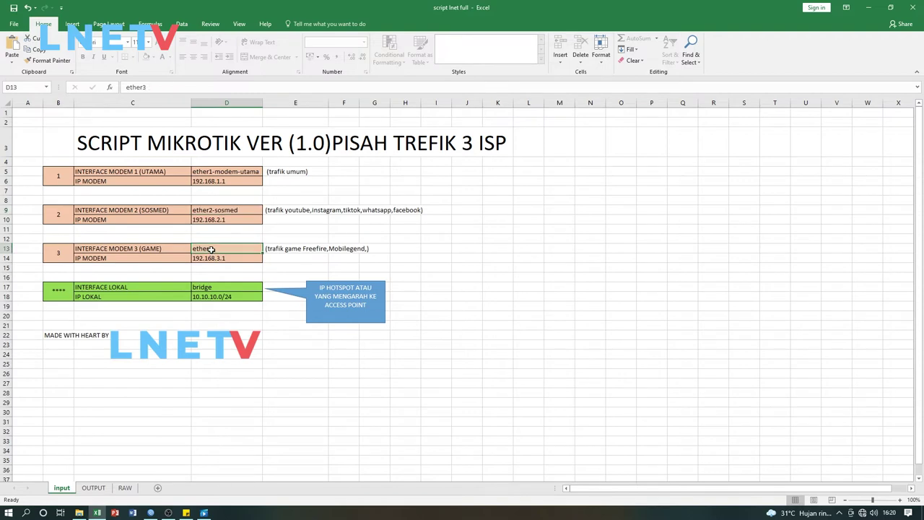
{"action": "right_click", "coordinate": [212, 251]}
{"action": "left_click", "coordinate": [232, 291]}
{"action": "left_click", "coordinate": [310, 267]}
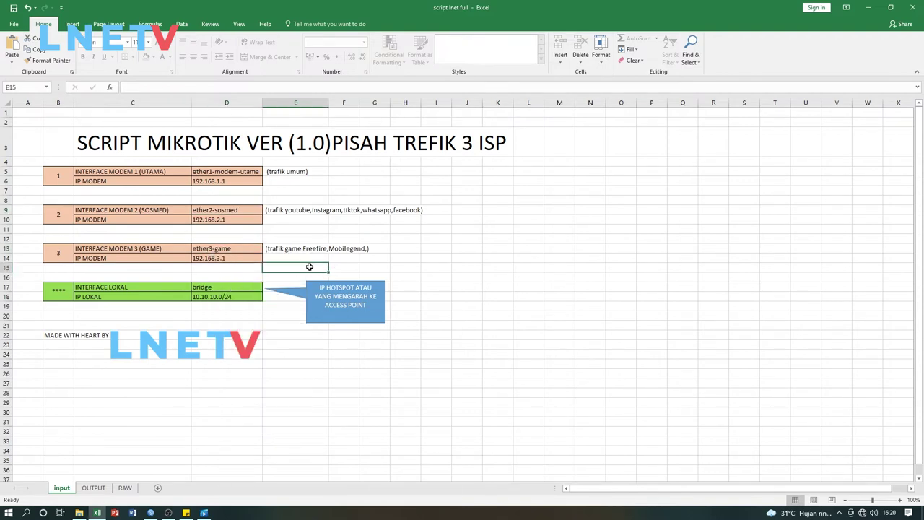
Review the interface values in D5, D9, D13 and D17 (bridge), then return to WinBox's interface list
{"action": "left_click", "coordinate": [254, 172]}
{"action": "left_click", "coordinate": [233, 207]}
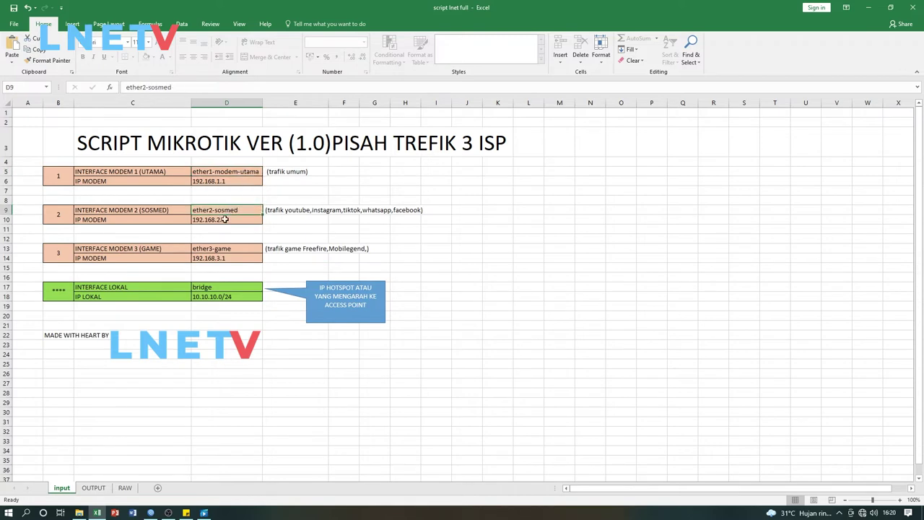
{"action": "left_click", "coordinate": [231, 249]}
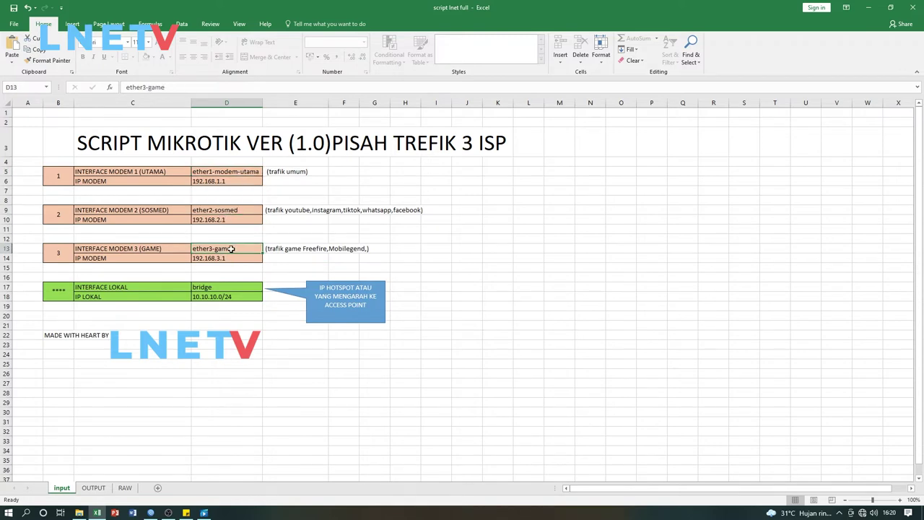
{"action": "left_click", "coordinate": [102, 287]}
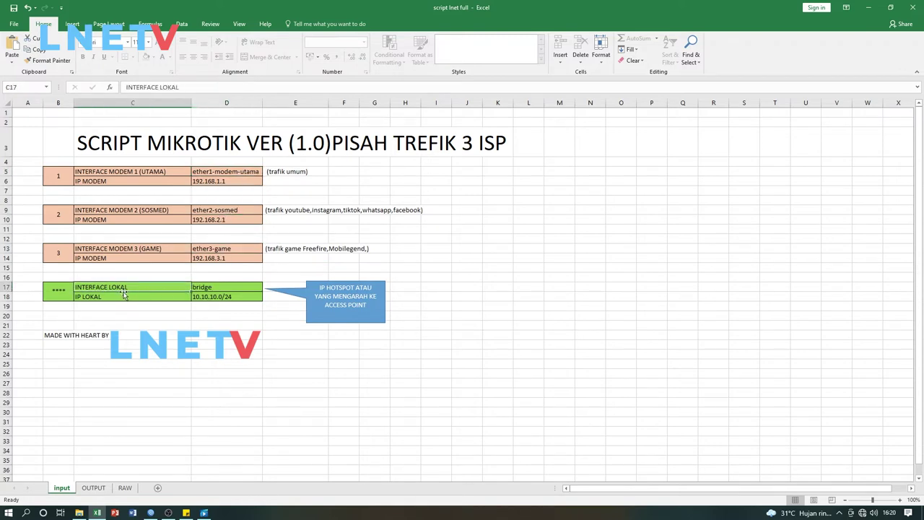
{"action": "left_click", "coordinate": [96, 313]}
{"action": "left_click", "coordinate": [197, 288]}
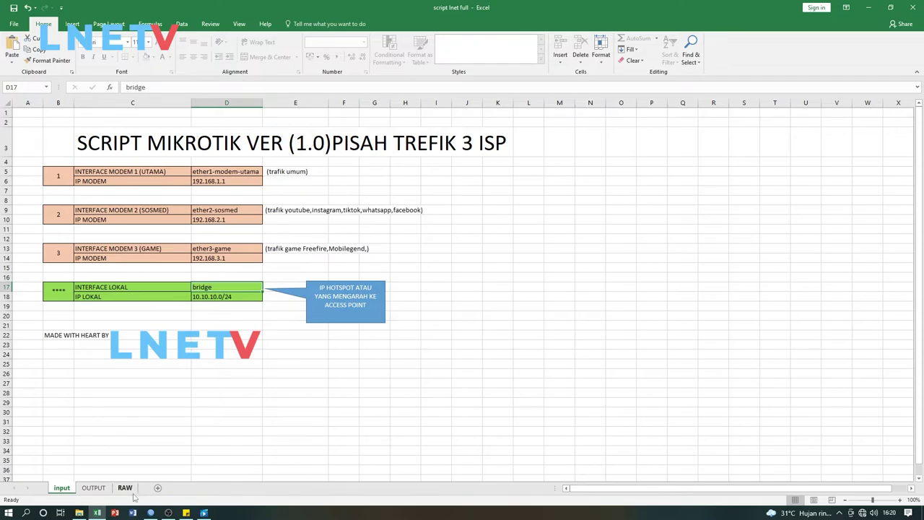
{"action": "left_click", "coordinate": [151, 512]}
{"action": "left_click", "coordinate": [186, 159]}
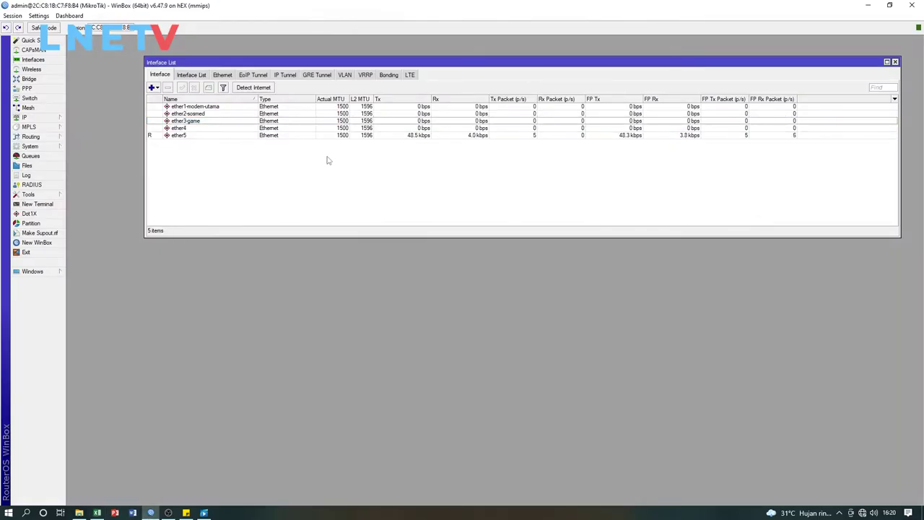
Rename the ether4 port to ether4-lokal by appending '-lokal' to its name
{"action": "left_click", "coordinate": [183, 129]}
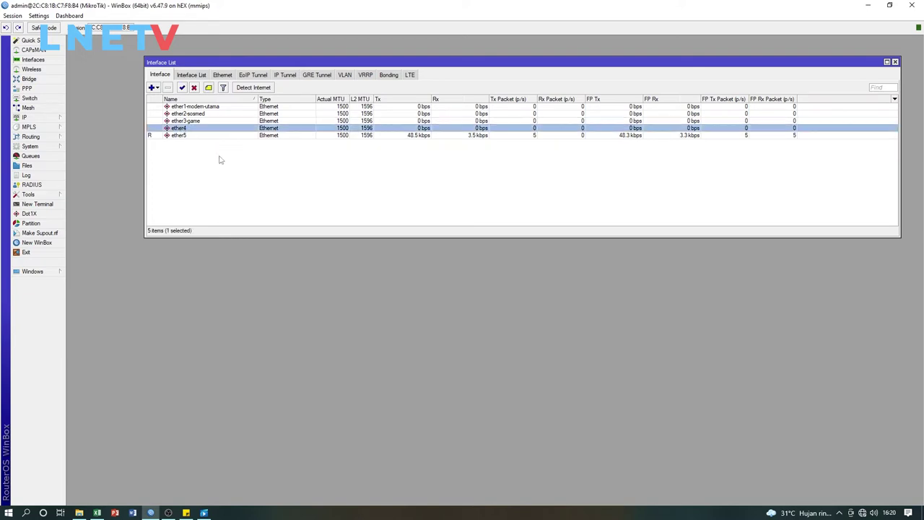
{"action": "left_click", "coordinate": [209, 147]}
{"action": "left_click", "coordinate": [193, 130]}
{"action": "double_click", "coordinate": [194, 129]}
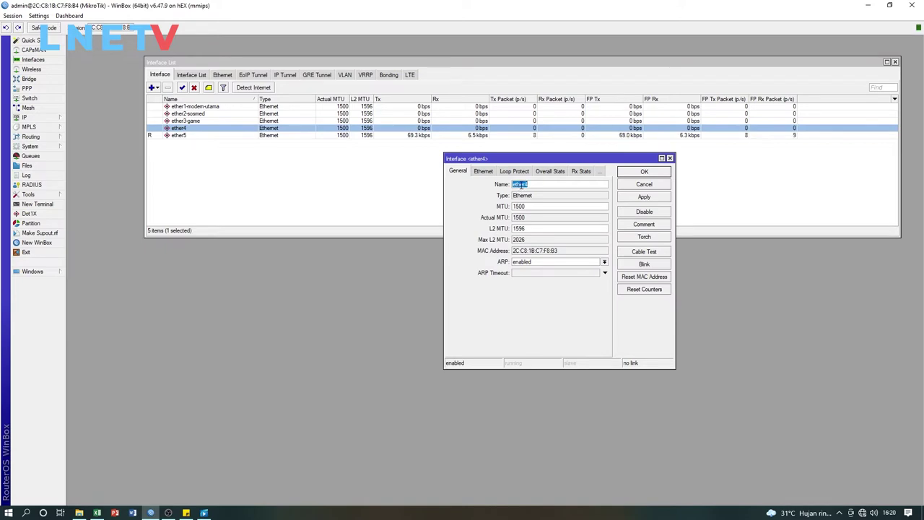
{"action": "left_click", "coordinate": [530, 184]}
{"action": "type", "text": "-lokal"}
{"action": "left_click", "coordinate": [645, 172]}
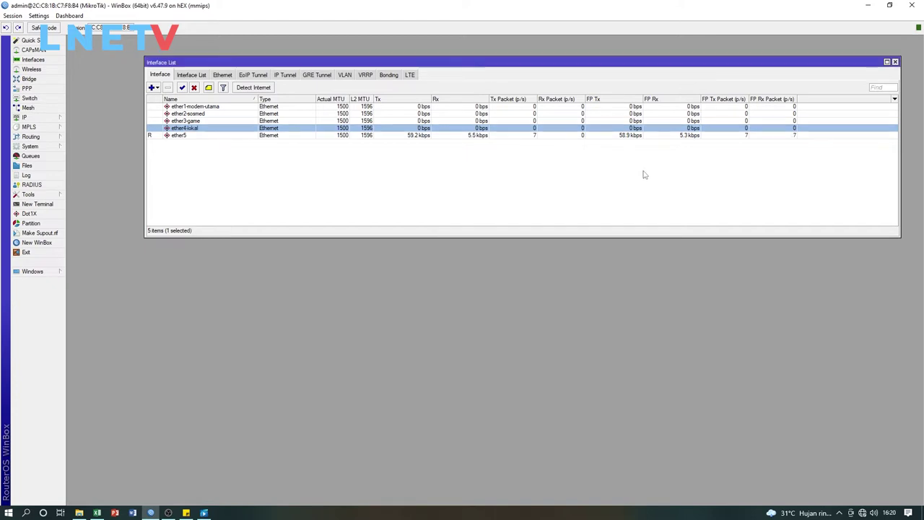
Copy the new ether4-lokal interface name and go back to the Excel workbook
{"action": "double_click", "coordinate": [206, 128]}
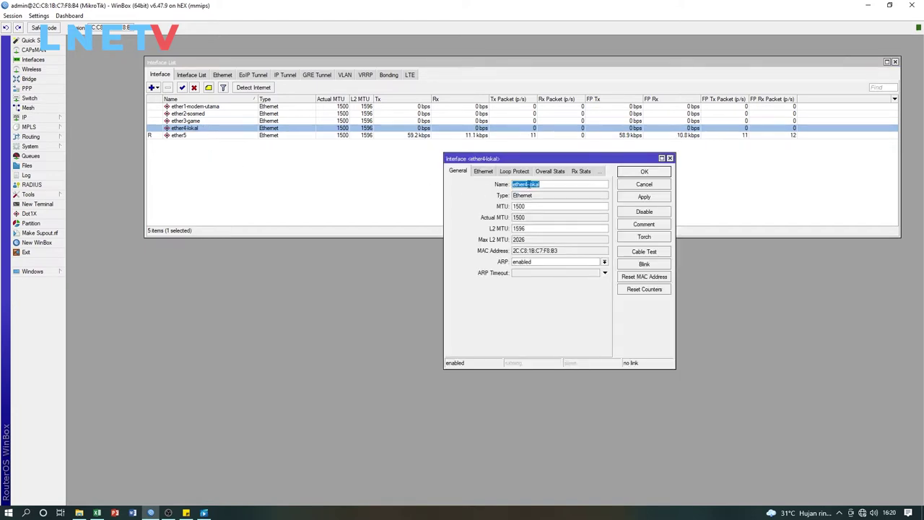
{"action": "right_click", "coordinate": [541, 185]}
{"action": "left_click", "coordinate": [550, 201]}
{"action": "left_click", "coordinate": [630, 174]}
{"action": "left_click", "coordinate": [96, 512]}
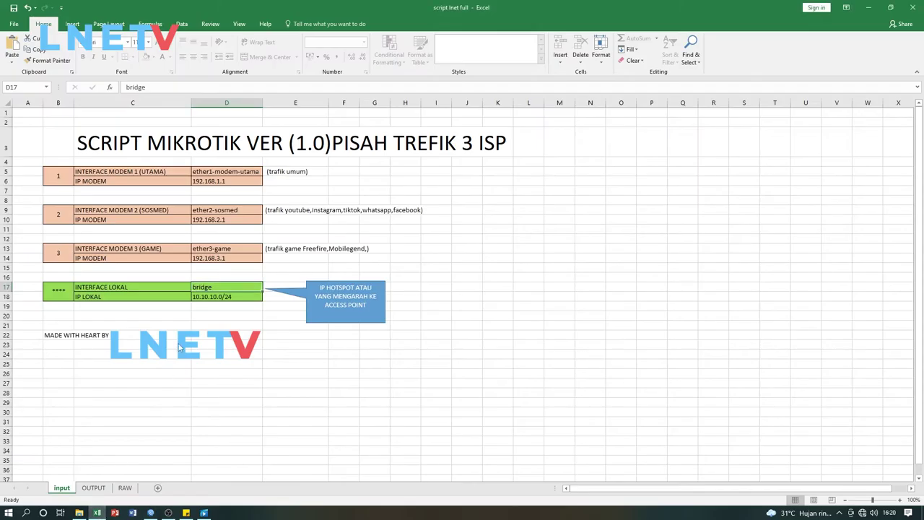
Paste ether4-lokal into D17 over 'bridge' and check the local IP 10.10.10.0/24
{"action": "right_click", "coordinate": [218, 286]}
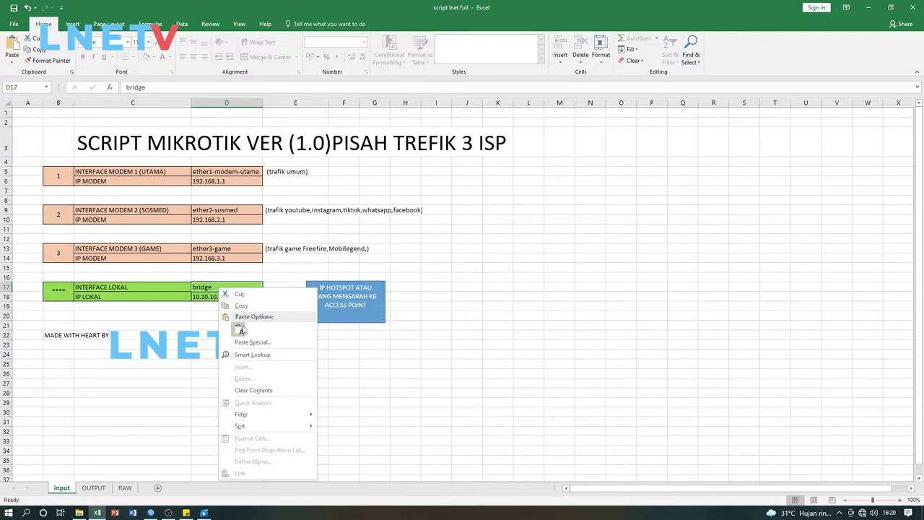
{"action": "left_click", "coordinate": [244, 329]}
{"action": "left_click", "coordinate": [243, 297]}
{"action": "left_click", "coordinate": [272, 323]}
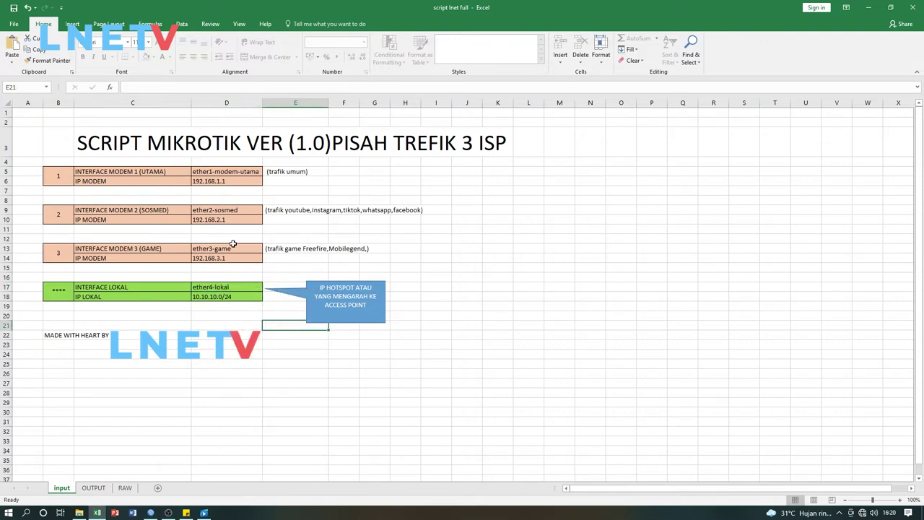
Check the modem IPs 192.168.1.1, 192.168.2.1 and 192.168.3.1 on the input sheet
{"action": "left_click", "coordinate": [243, 182]}
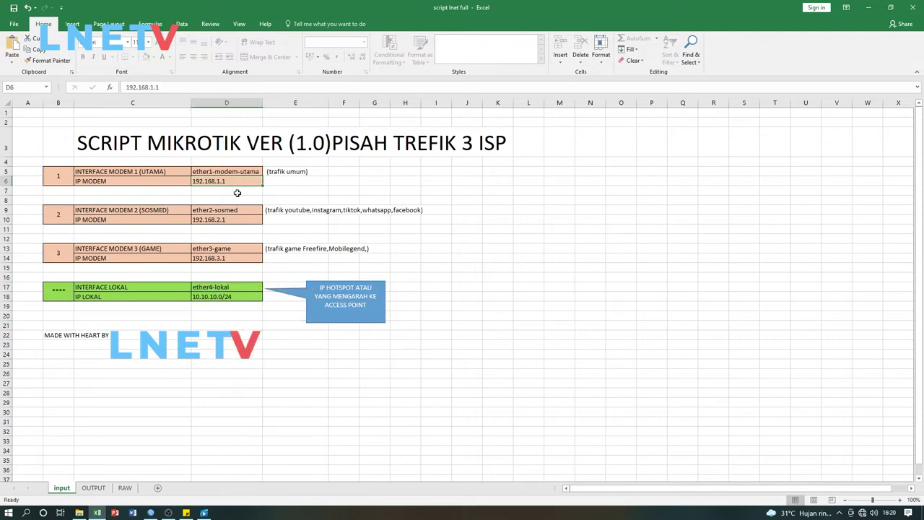
{"action": "left_click", "coordinate": [238, 191]}
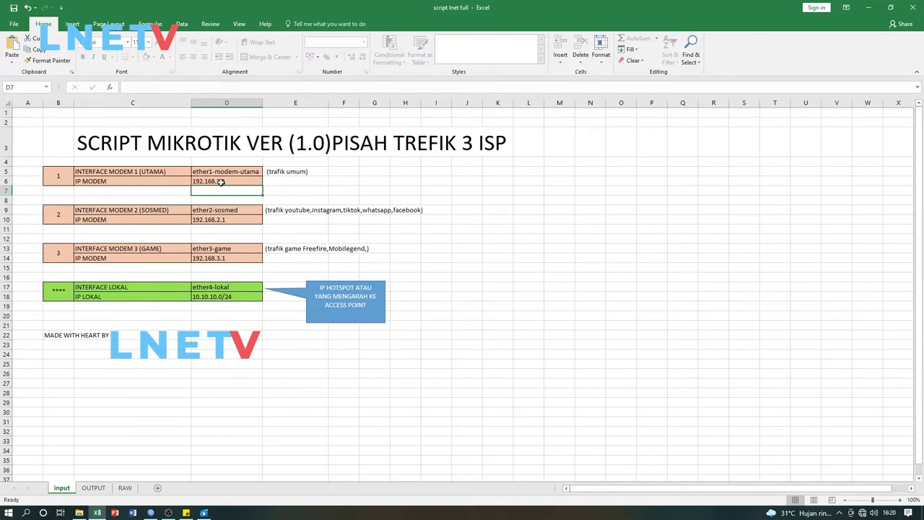
{"action": "left_click", "coordinate": [221, 181]}
{"action": "left_click", "coordinate": [220, 220]}
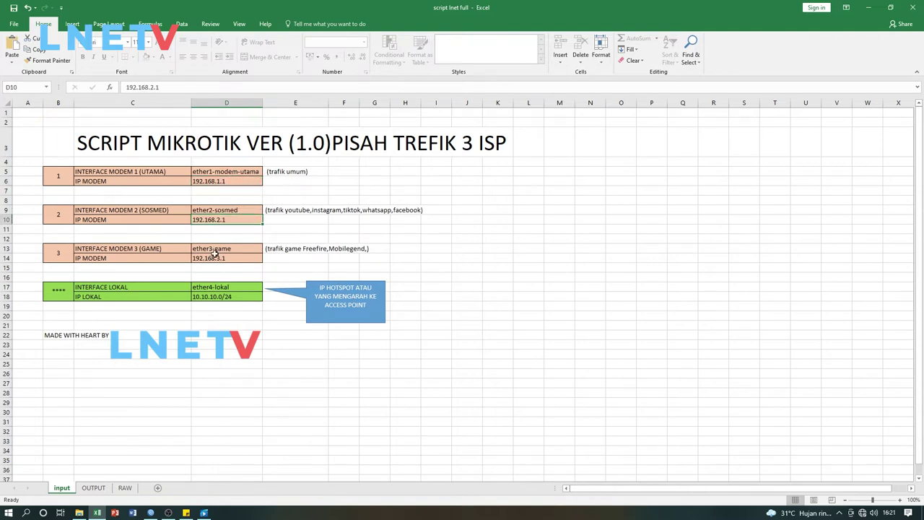
{"action": "left_click", "coordinate": [214, 261]}
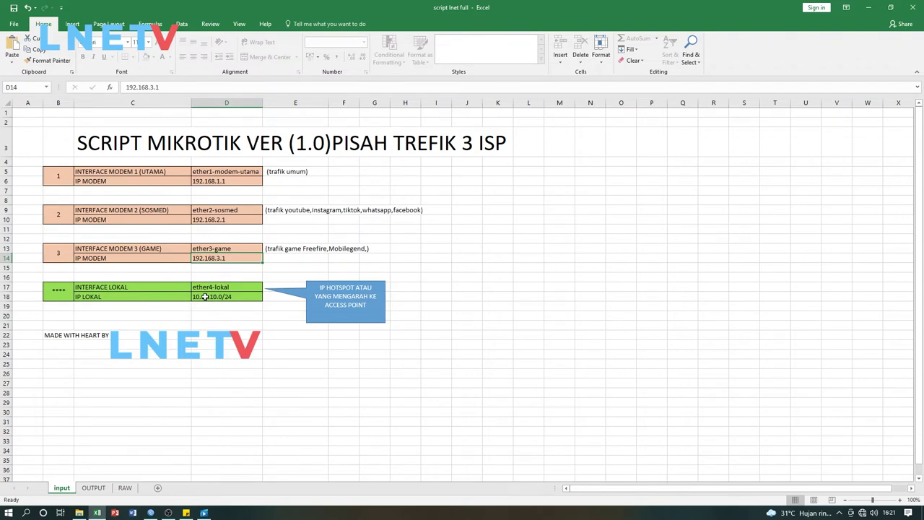
{"action": "left_click", "coordinate": [223, 182]}
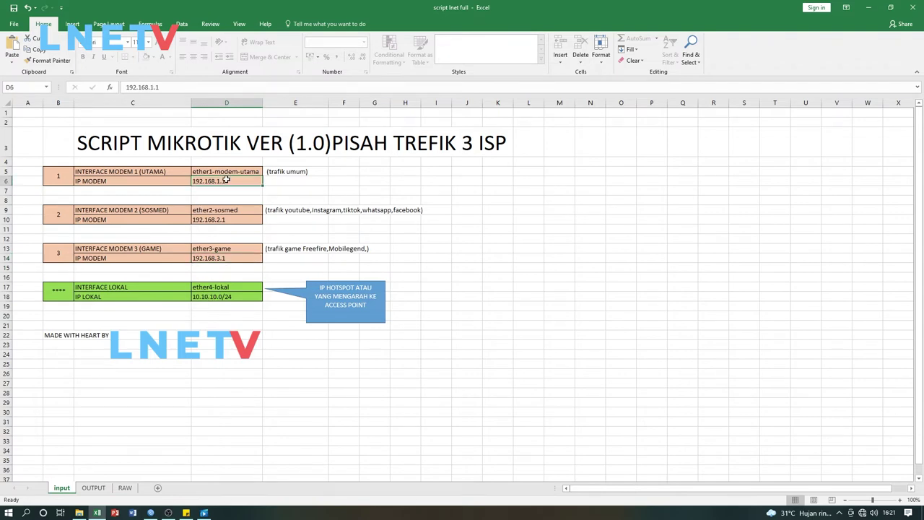
{"action": "left_click", "coordinate": [211, 223]}
{"action": "left_click", "coordinate": [224, 259]}
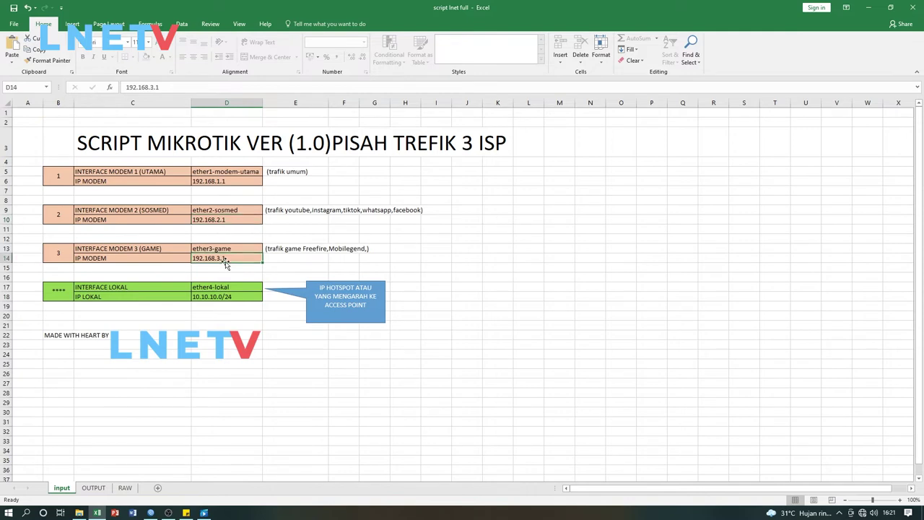
{"action": "left_click", "coordinate": [273, 193]}
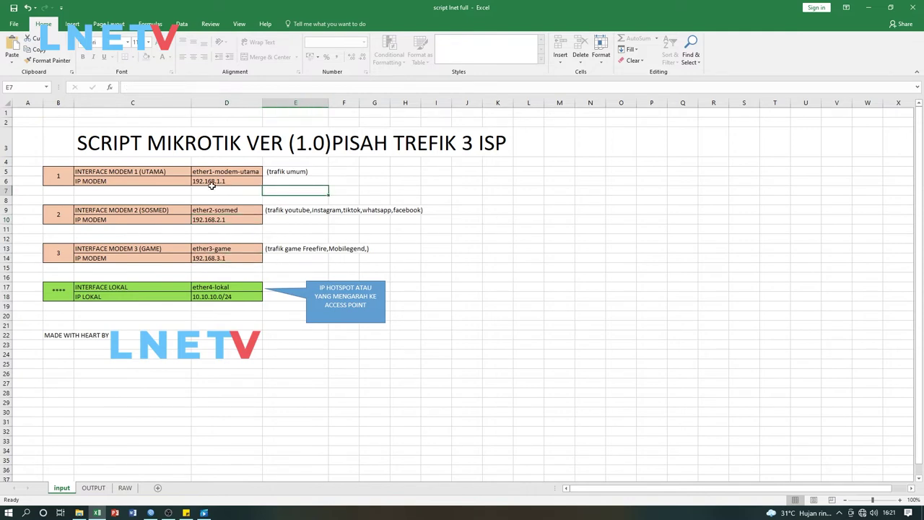
{"action": "left_click", "coordinate": [202, 185]}
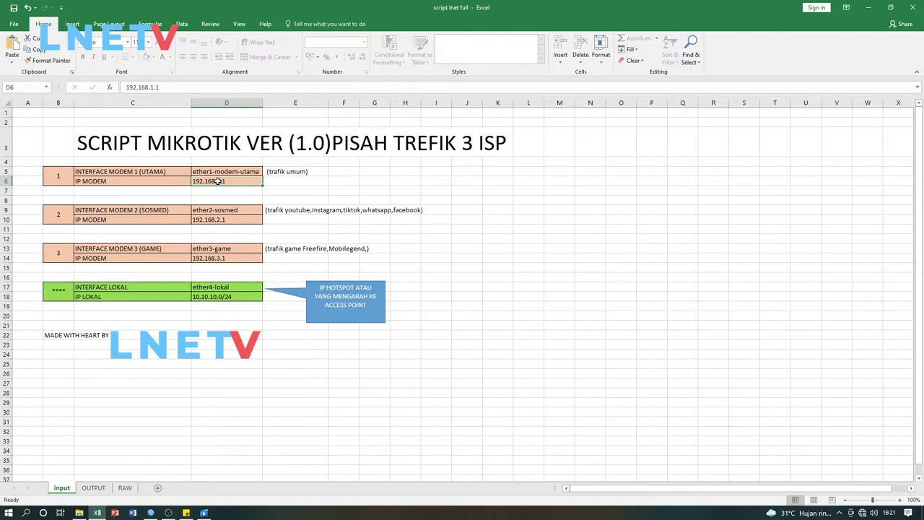
{"action": "left_click", "coordinate": [219, 221]}
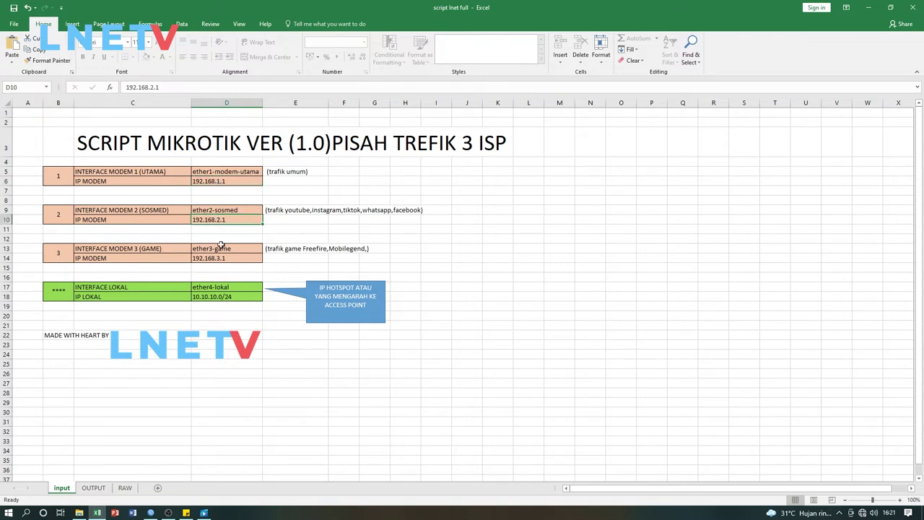
{"action": "left_click", "coordinate": [221, 258]}
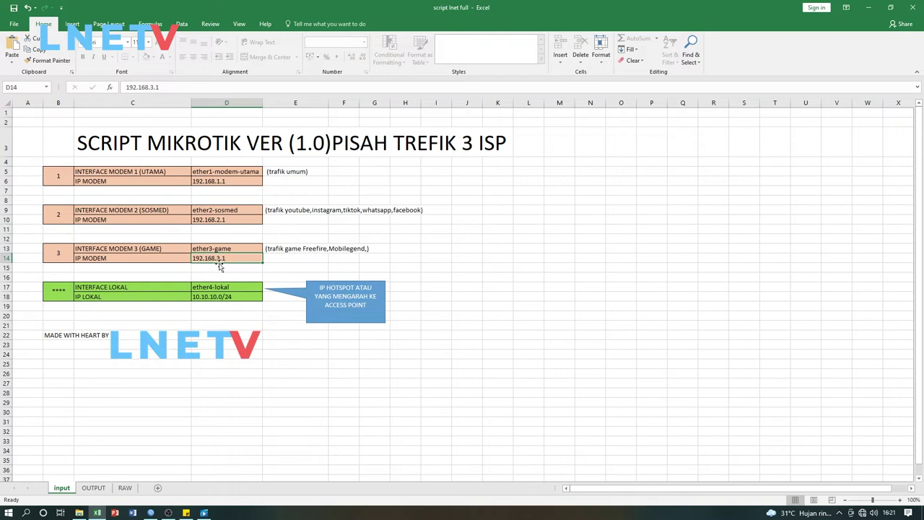
{"action": "left_click", "coordinate": [215, 183]}
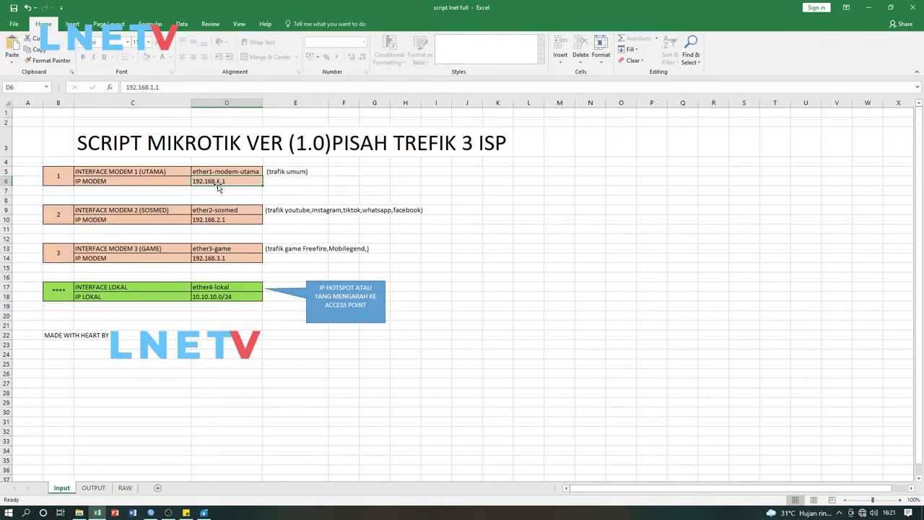
{"action": "left_click", "coordinate": [213, 221]}
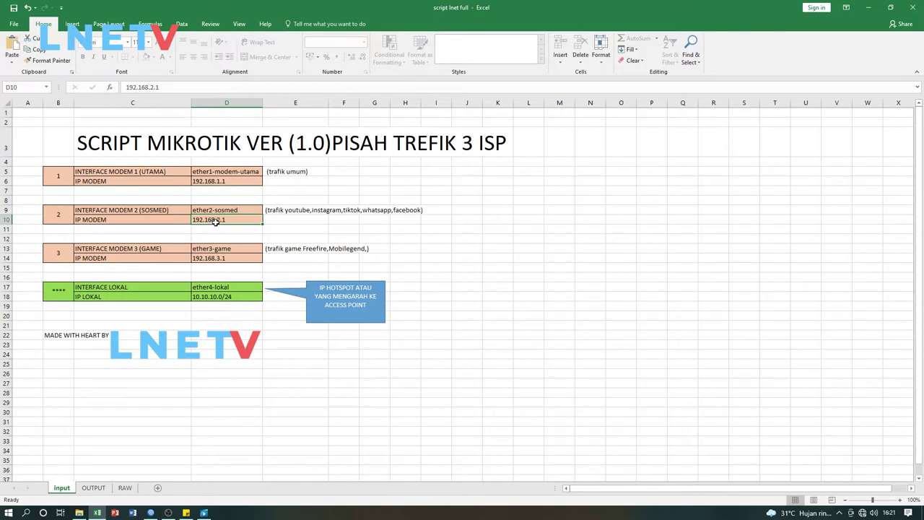
{"action": "left_click", "coordinate": [218, 260]}
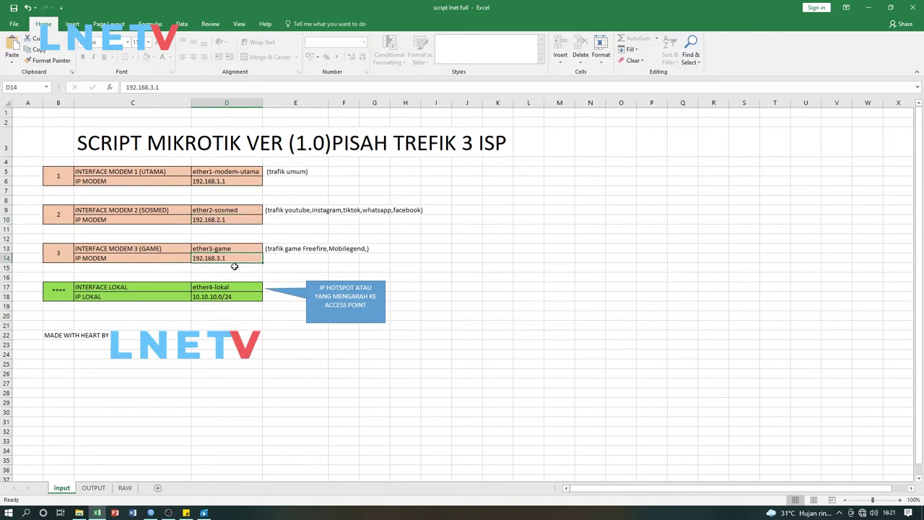
{"action": "left_click", "coordinate": [215, 218]}
{"action": "left_click", "coordinate": [216, 181]}
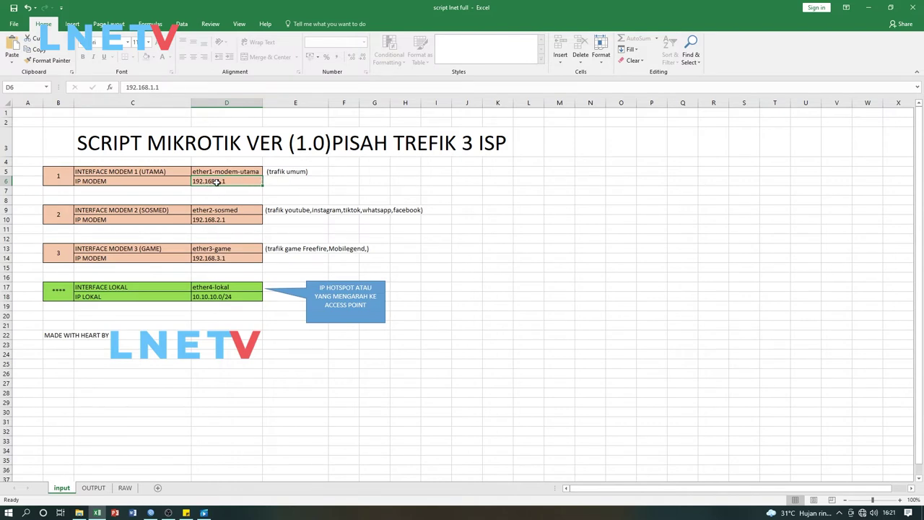
{"action": "left_click", "coordinate": [337, 181]}
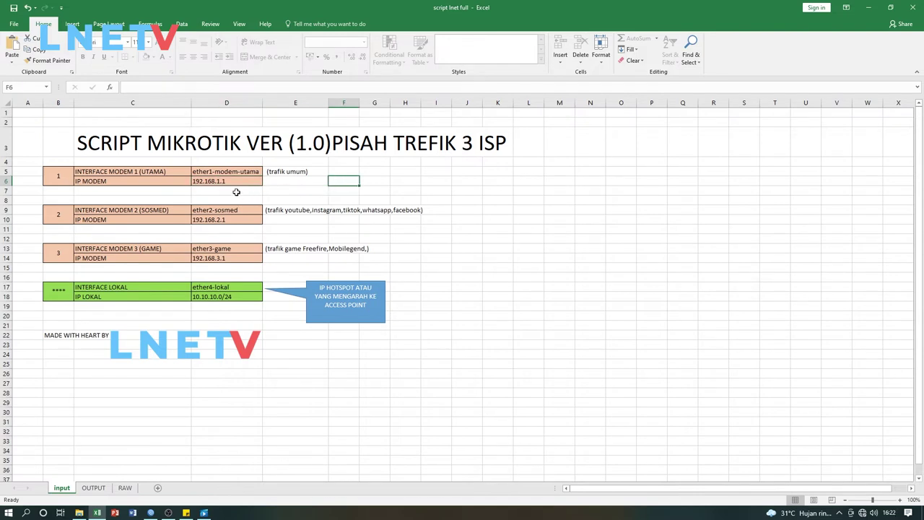
{"action": "left_click", "coordinate": [235, 191]}
{"action": "left_click", "coordinate": [226, 218]}
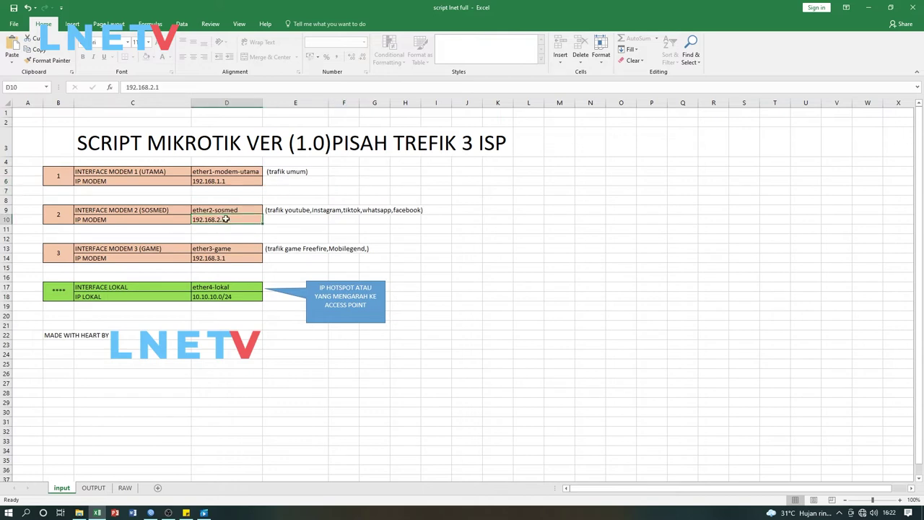
{"action": "left_click", "coordinate": [226, 183]}
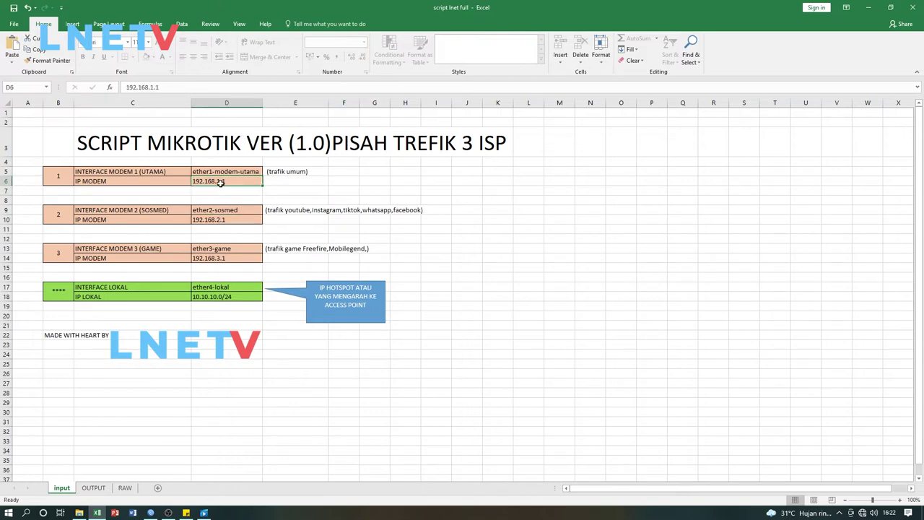
Try modem IPs 192.168.8.1 and 192.168.5.1, then restore them to 192.168.1.1 and 192.168.2.1
{"action": "double_click", "coordinate": [218, 182]}
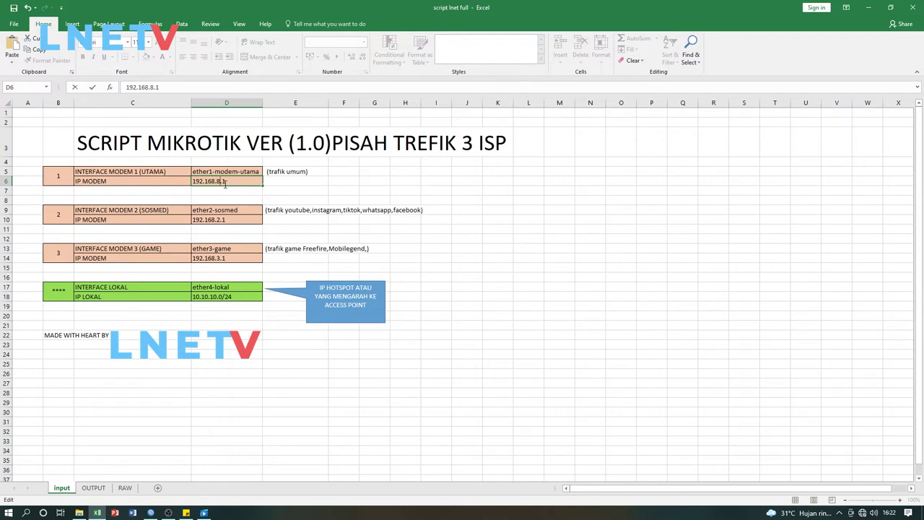
{"action": "left_click", "coordinate": [226, 194]}
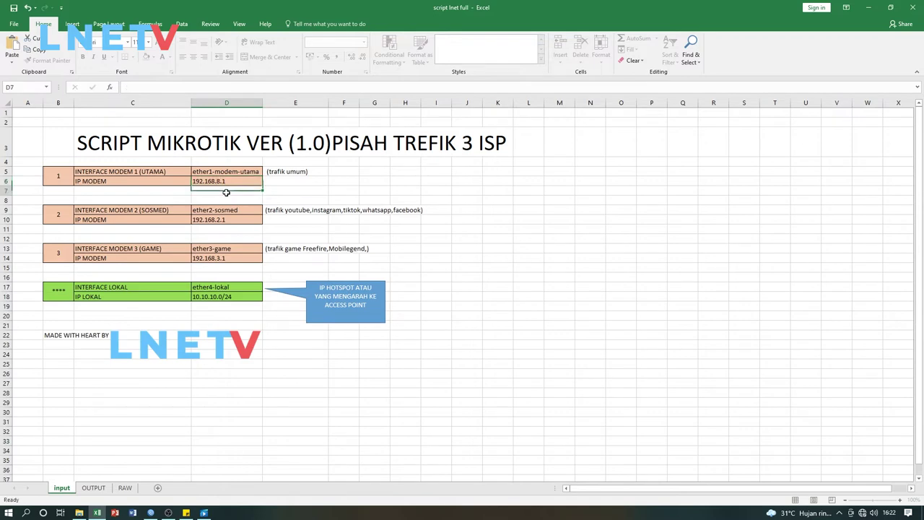
{"action": "left_click", "coordinate": [227, 219]}
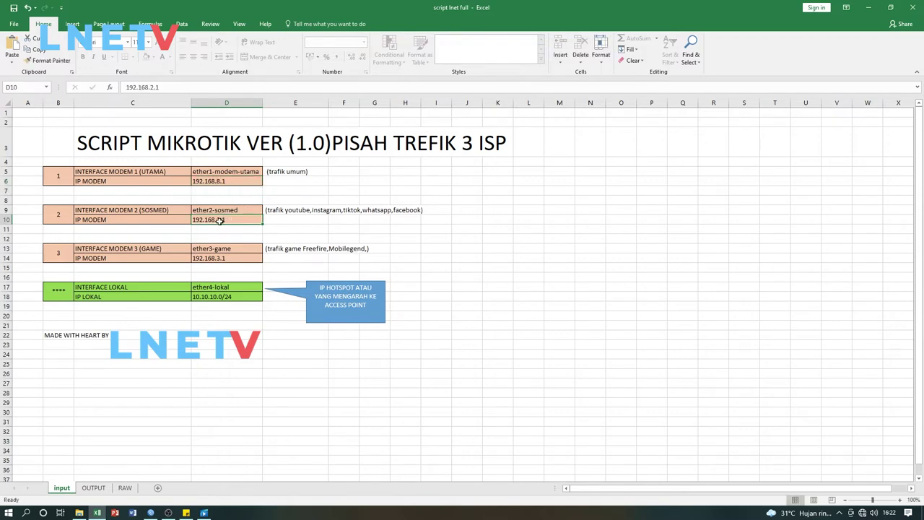
{"action": "double_click", "coordinate": [219, 221]}
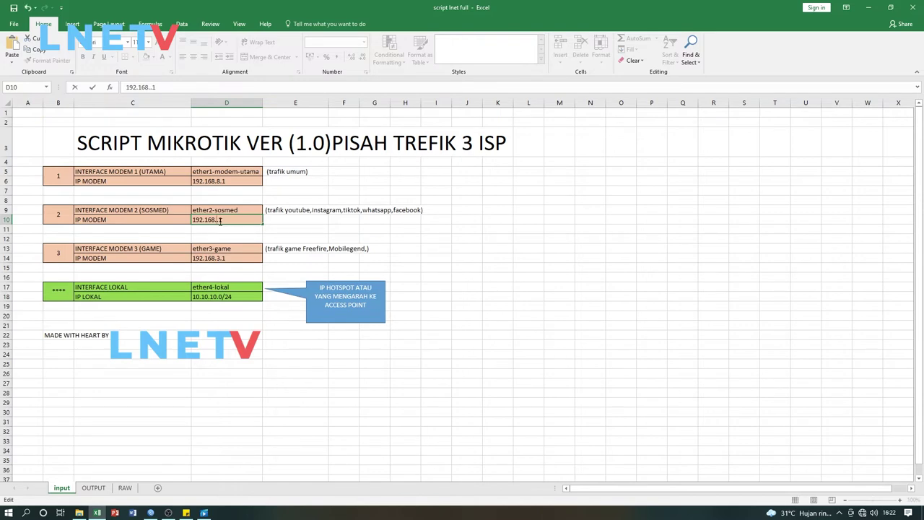
{"action": "key", "text": "ctrl+Return"}
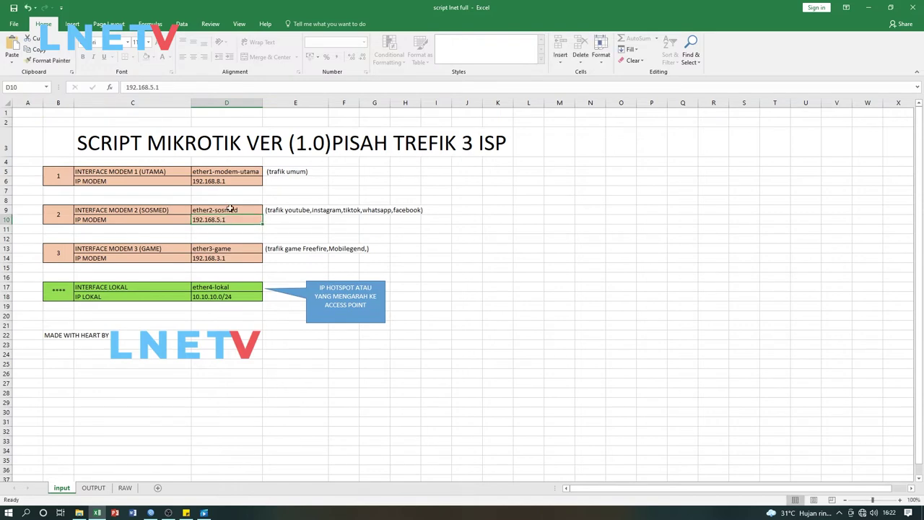
{"action": "left_click", "coordinate": [228, 181]}
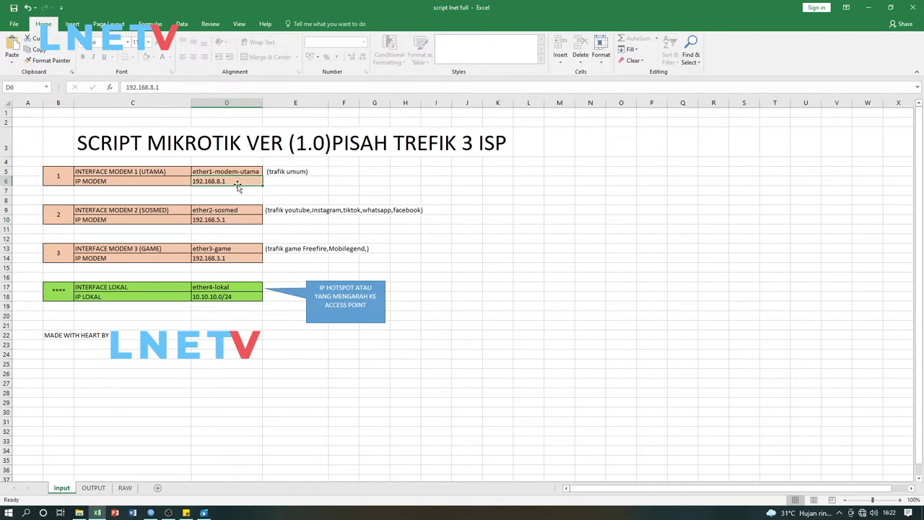
{"action": "double_click", "coordinate": [225, 181]}
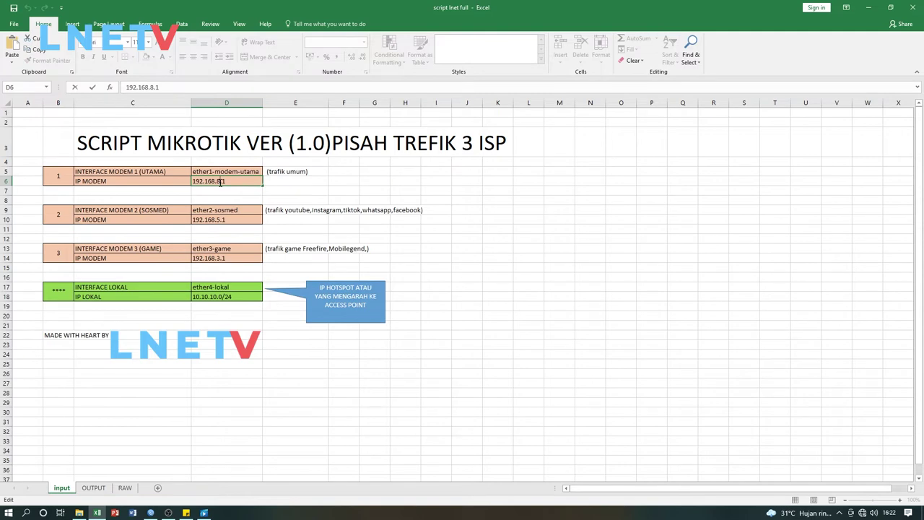
{"action": "left_click", "coordinate": [225, 220]}
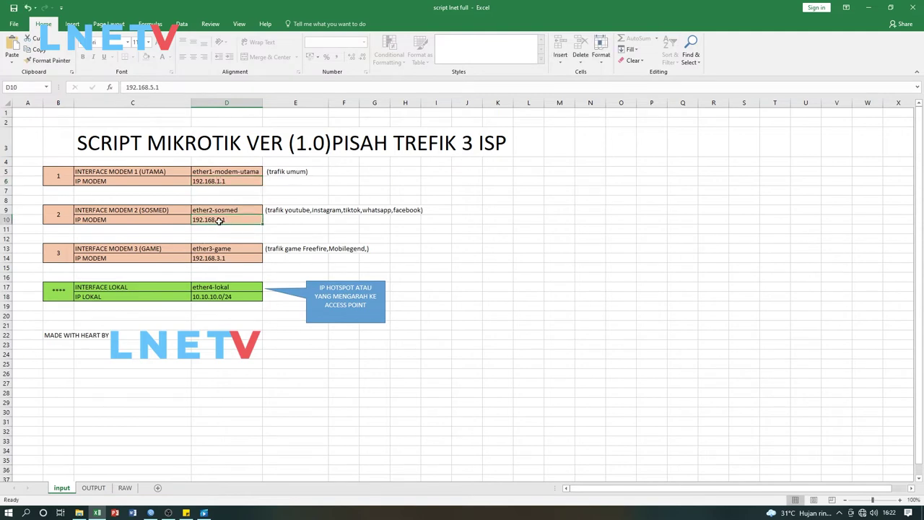
{"action": "double_click", "coordinate": [219, 221]}
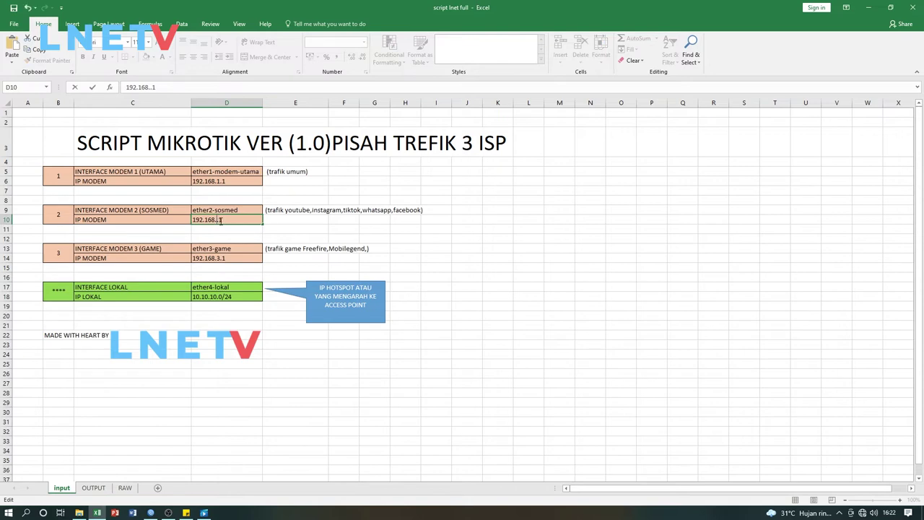
{"action": "type", "text": "1"}
{"action": "key", "text": "BackSpace"}
{"action": "key", "text": "Return"}
Step through the modem interface and IP entries in column D
{"action": "left_click", "coordinate": [228, 182]}
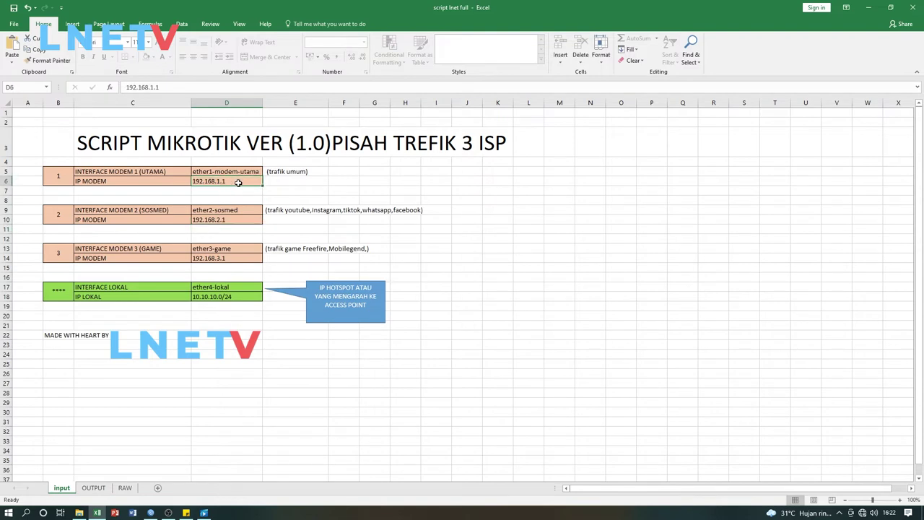
{"action": "left_click", "coordinate": [225, 221]}
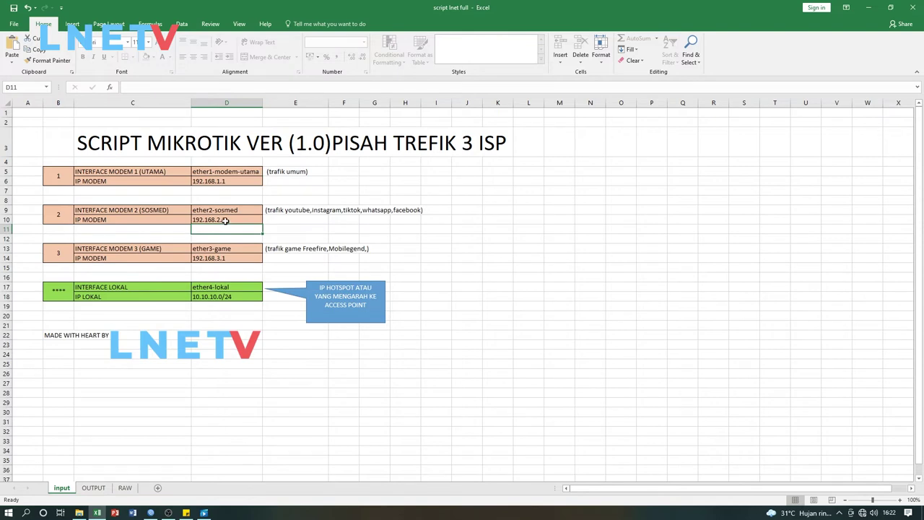
{"action": "left_click", "coordinate": [226, 231]}
{"action": "left_click", "coordinate": [227, 239]}
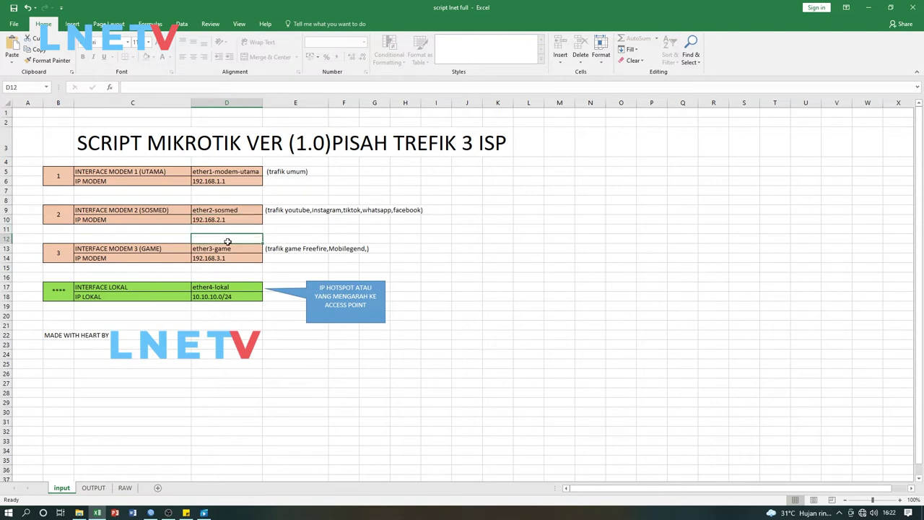
{"action": "left_click", "coordinate": [225, 258]}
{"action": "left_click", "coordinate": [228, 269]}
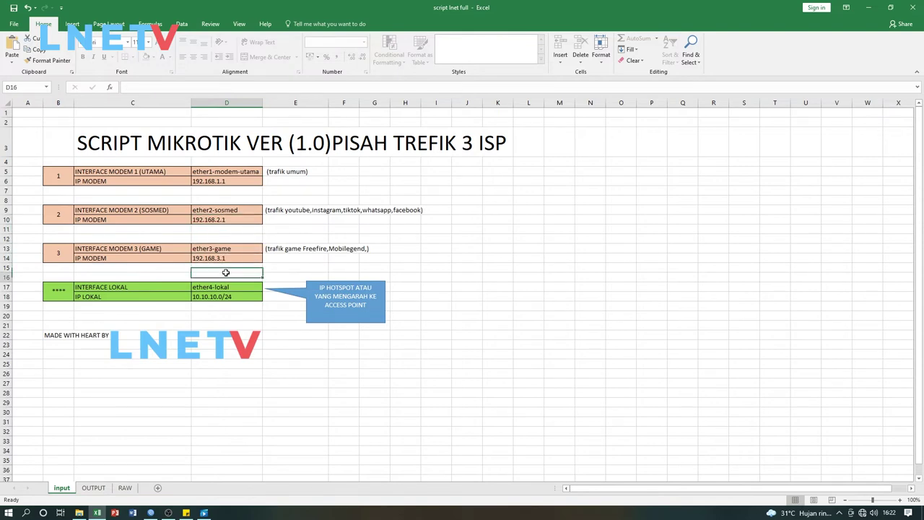
{"action": "left_click", "coordinate": [235, 199]}
{"action": "left_click", "coordinate": [229, 181]}
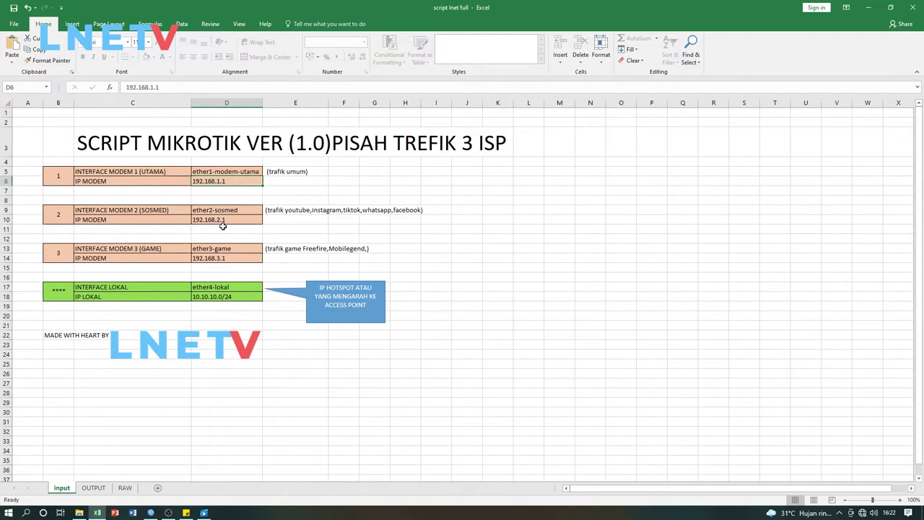
Inspect the local IP 10.10.10.0/24, opening it for editing but leaving it unchanged
{"action": "left_click", "coordinate": [230, 273]}
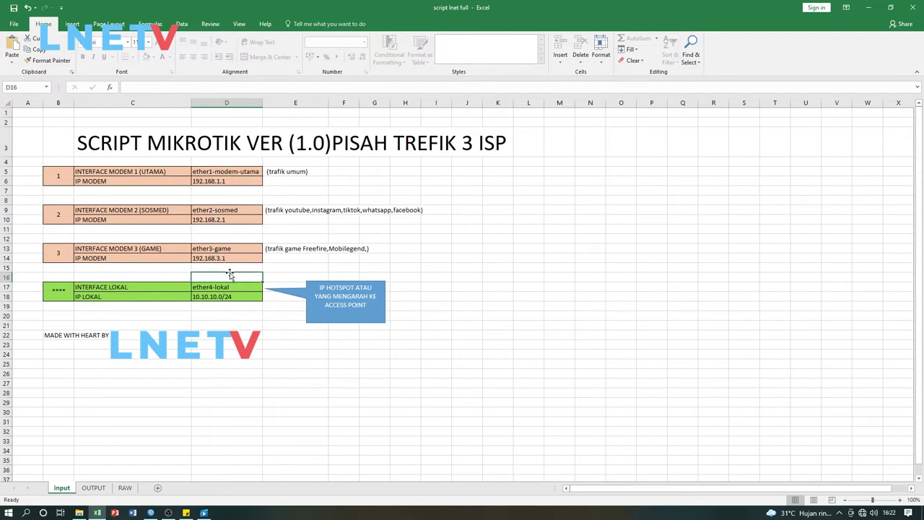
{"action": "left_click", "coordinate": [200, 293]}
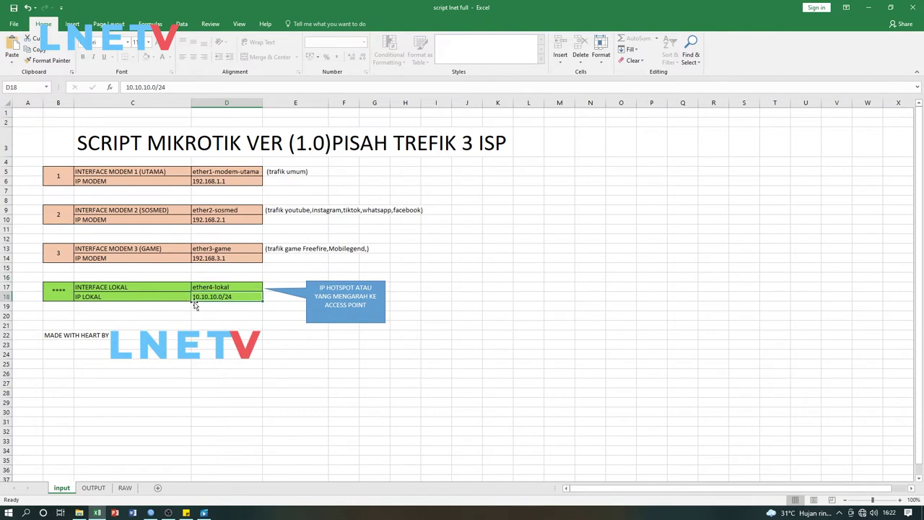
{"action": "left_click", "coordinate": [196, 306]}
{"action": "left_click", "coordinate": [199, 297]}
{"action": "left_click", "coordinate": [228, 307]}
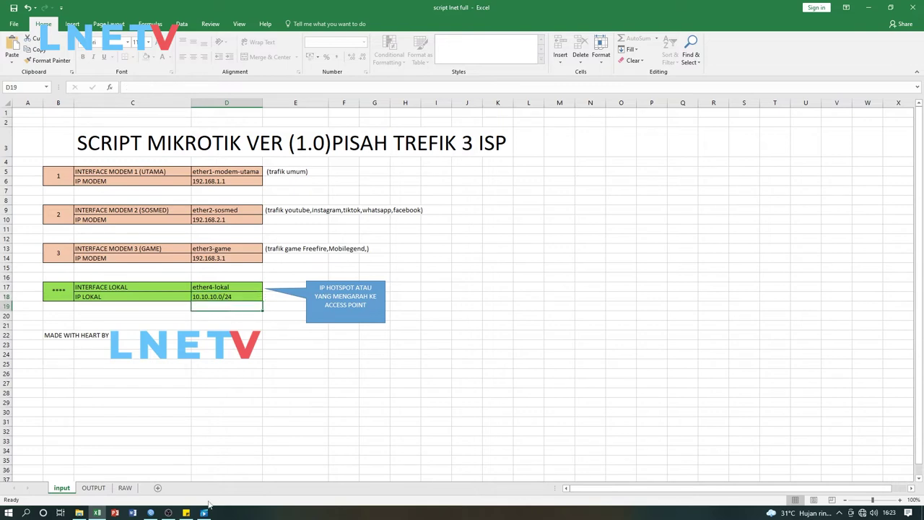
{"action": "left_click", "coordinate": [238, 298]}
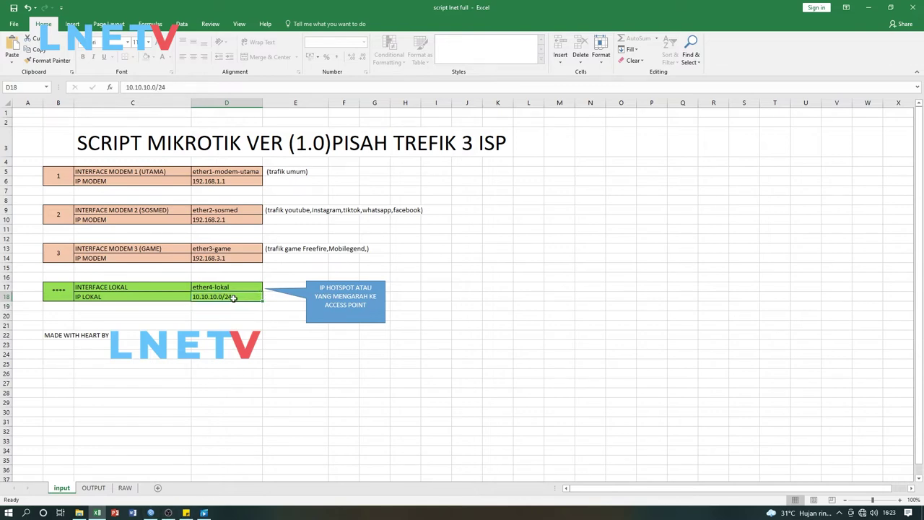
{"action": "double_click", "coordinate": [208, 298]}
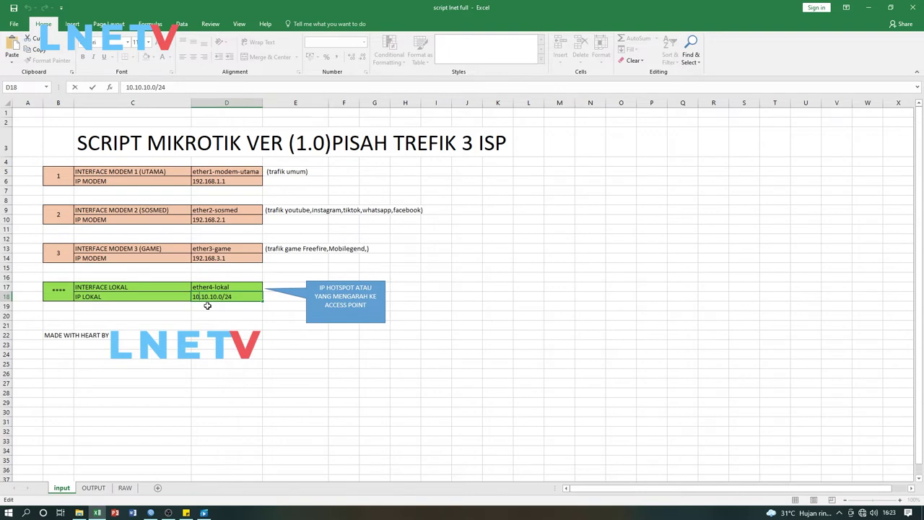
{"action": "left_click", "coordinate": [210, 309]}
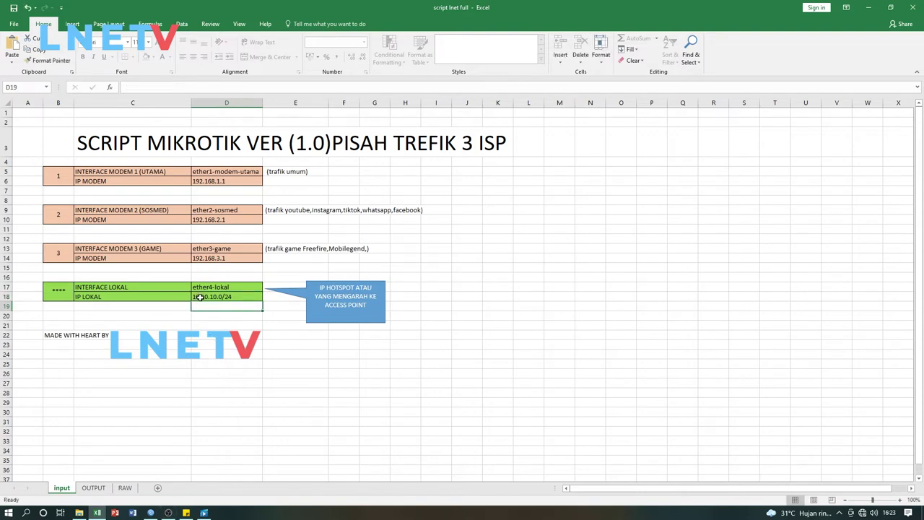
Recheck the second modem IP 192.168.2.1, then bring WinBox's interface list forward
{"action": "left_click", "coordinate": [228, 189]}
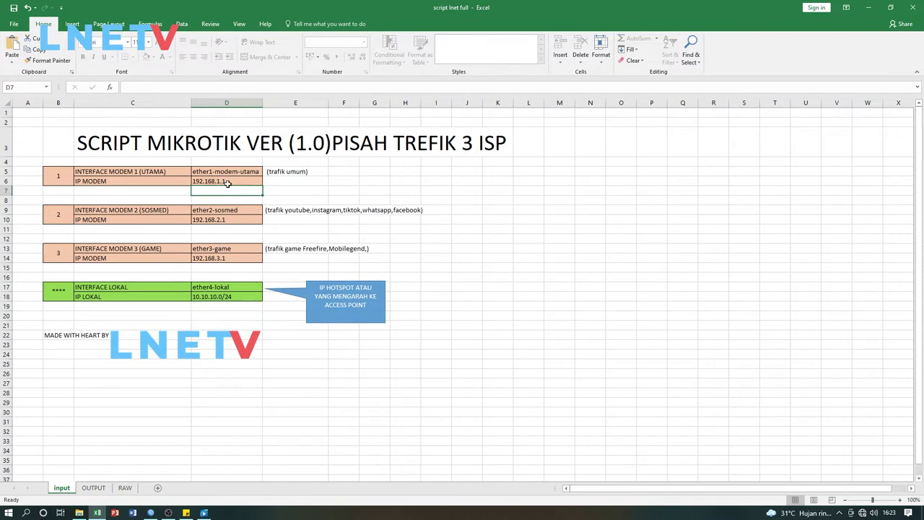
{"action": "left_click", "coordinate": [228, 184]}
{"action": "left_click", "coordinate": [230, 213]}
{"action": "left_click", "coordinate": [230, 223]}
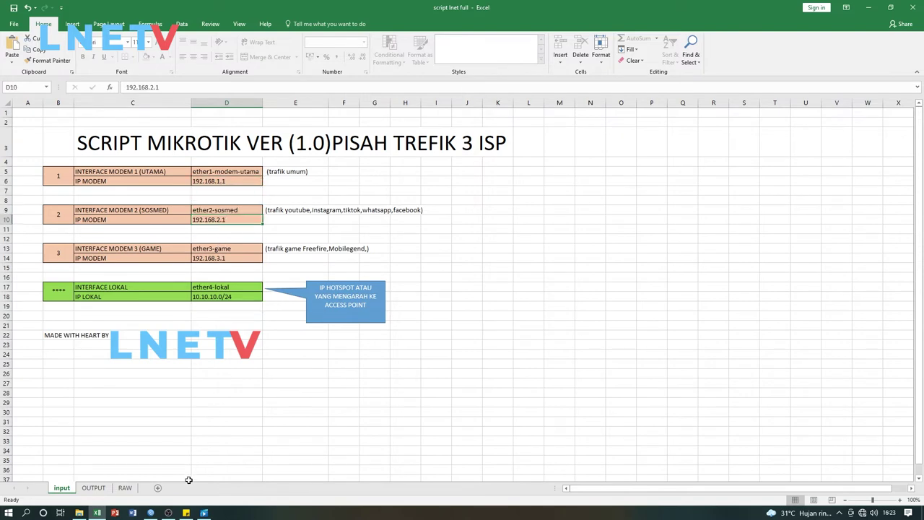
{"action": "left_click", "coordinate": [150, 512]}
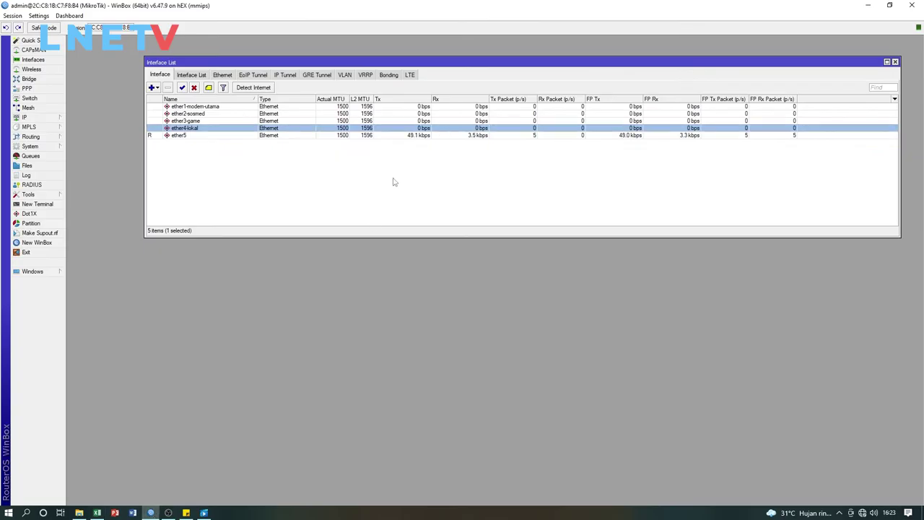
Check the ether4-lokal entry in WinBox's interface list, then return to Excel
{"action": "left_click", "coordinate": [244, 145]}
{"action": "left_click", "coordinate": [197, 131]}
{"action": "left_click", "coordinate": [242, 200]}
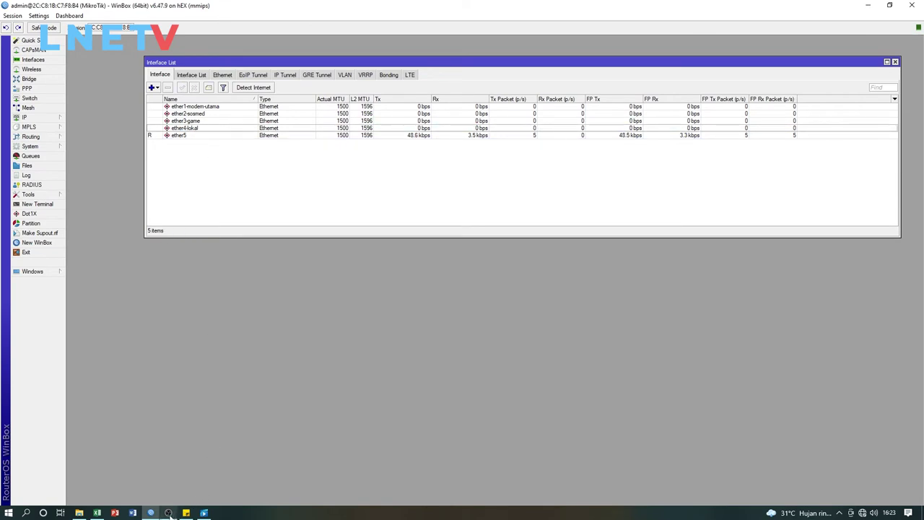
{"action": "left_click", "coordinate": [97, 513]}
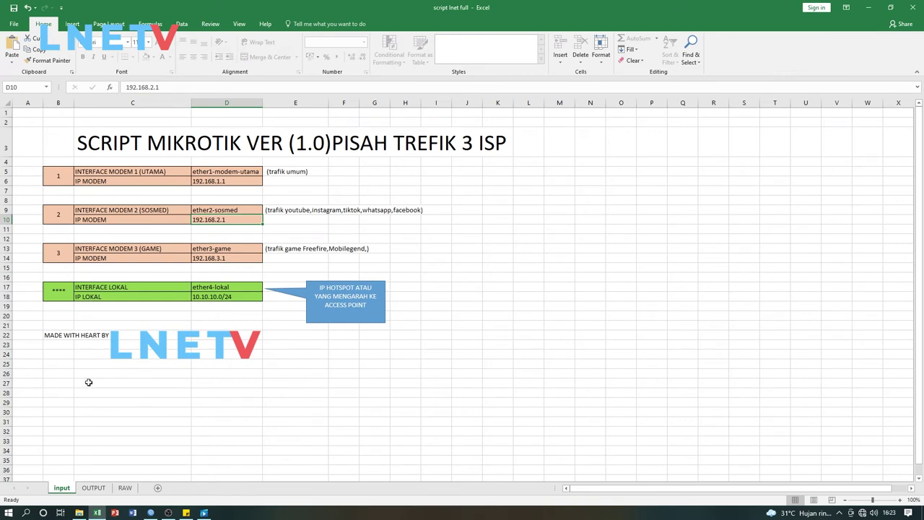
Inspect the generated script lines on the OUTPUT sheet against the first modem IP 192.168.1.1
{"action": "left_click", "coordinate": [93, 489]}
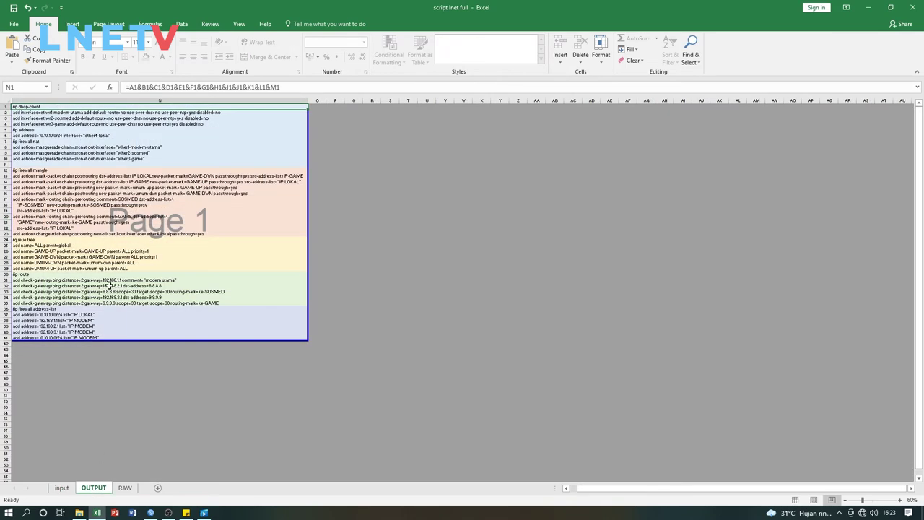
{"action": "left_click", "coordinate": [153, 135]}
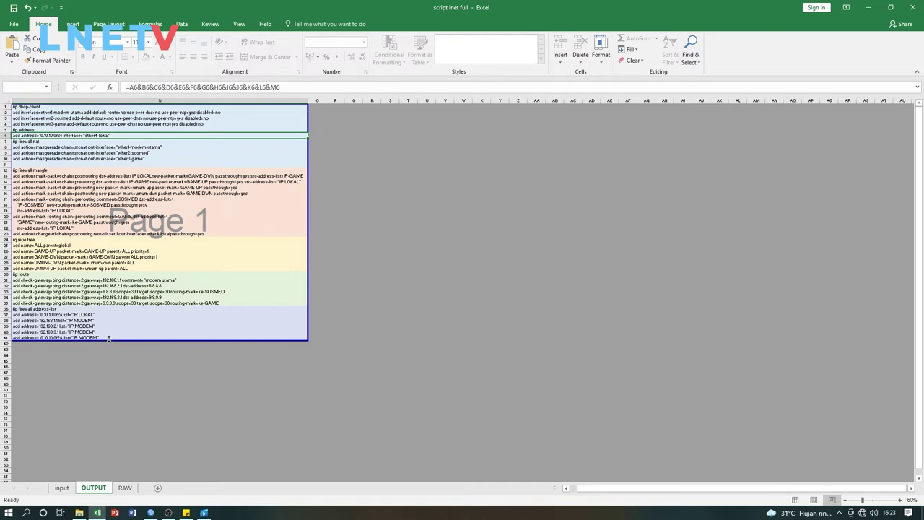
{"action": "left_click", "coordinate": [65, 489]}
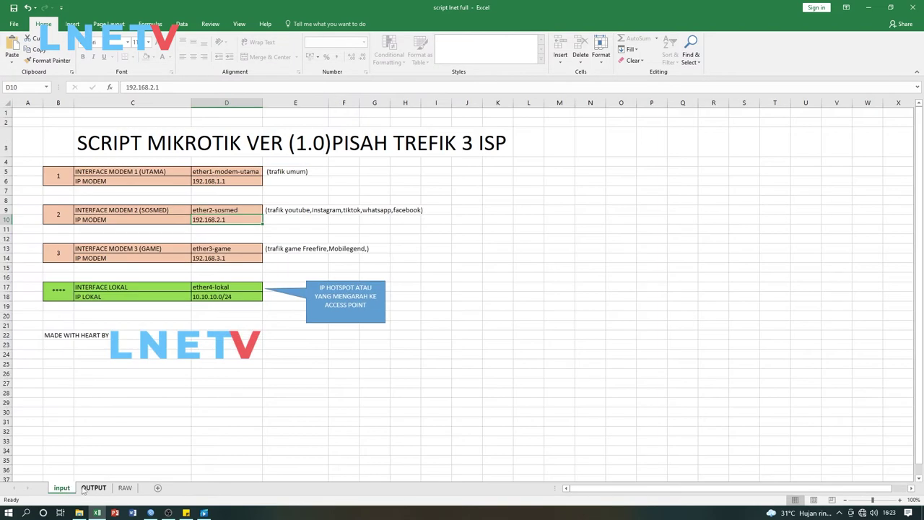
{"action": "left_click", "coordinate": [215, 182]}
{"action": "left_click", "coordinate": [93, 488]}
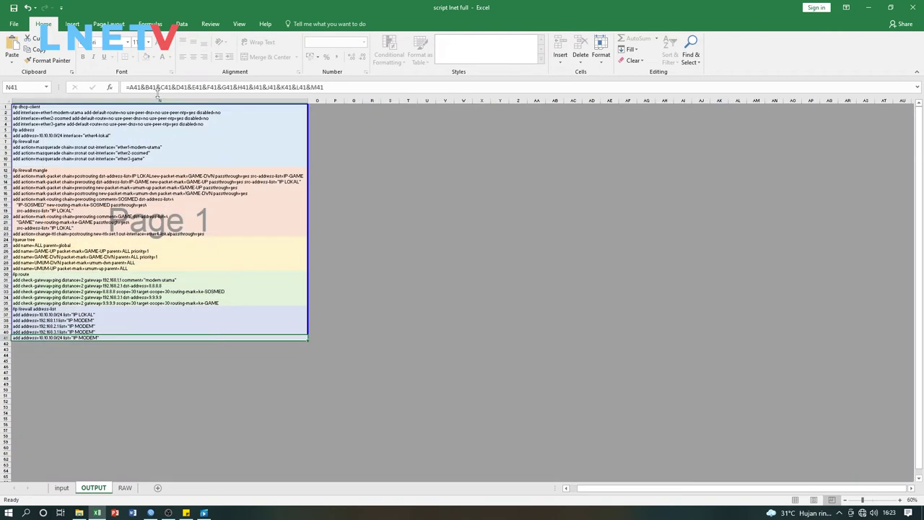
{"action": "left_click", "coordinate": [144, 112]}
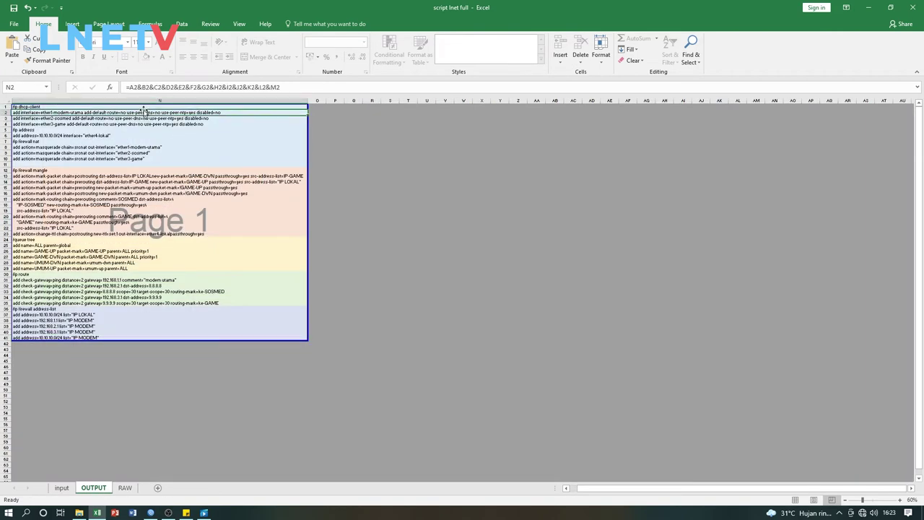
{"action": "left_click", "coordinate": [92, 106]}
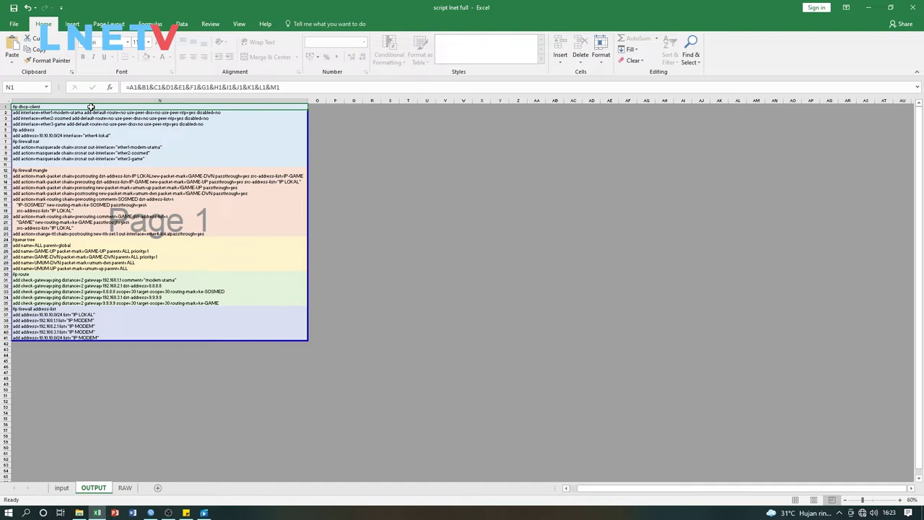
Copy the generated script in column N (N1:N41) and switch to WinBox
{"action": "mouse_move", "coordinate": [174, 113]}
{"action": "left_mouse_down"}
{"action": "mouse_move", "coordinate": [150, 108]}
{"action": "mouse_move", "coordinate": [144, 119]}
{"action": "mouse_move", "coordinate": [152, 336]}
{"action": "left_mouse_up"}
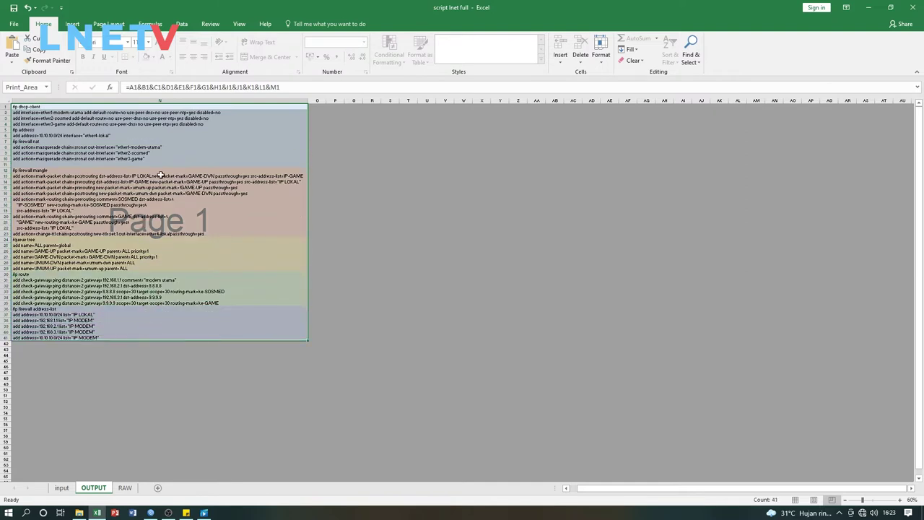
{"action": "right_click", "coordinate": [163, 129]}
{"action": "left_click", "coordinate": [178, 147]}
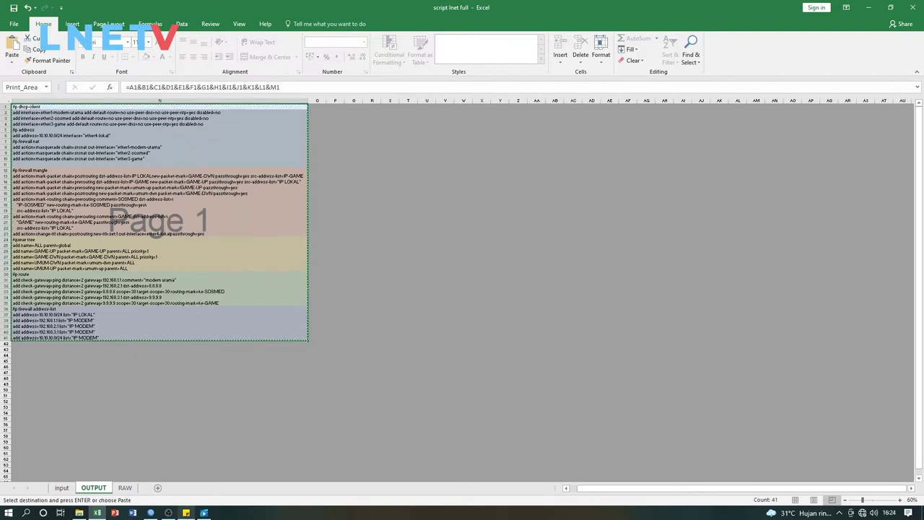
{"action": "left_click", "coordinate": [150, 514]}
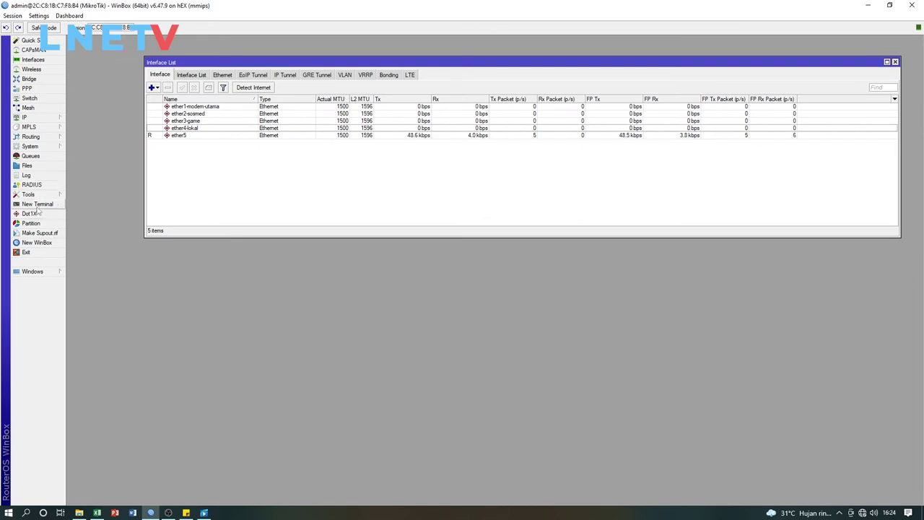
Paste and run the copied 3-ISP script in a new router terminal, then close the terminal after reconnecting
{"action": "left_click", "coordinate": [38, 205]}
{"action": "left_click_drag", "start_coordinate": [512, 181], "coordinate": [408, 115]}
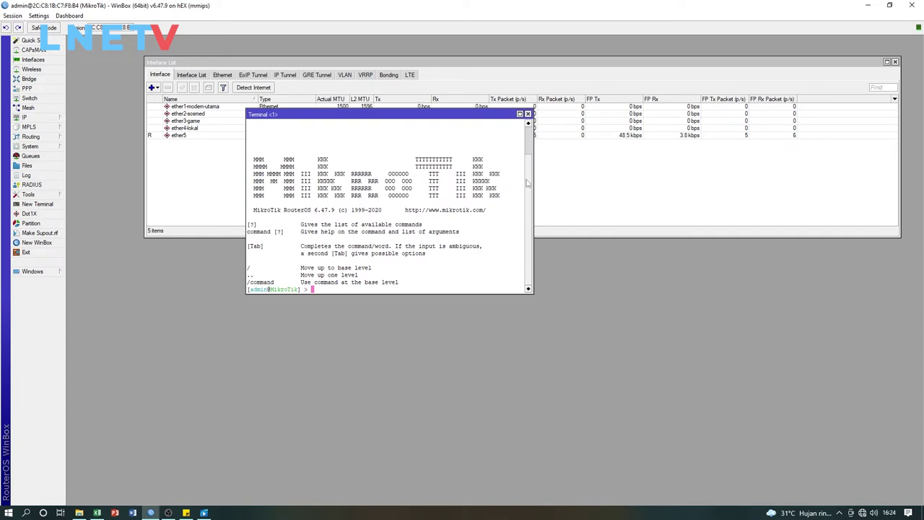
{"action": "right_click", "coordinate": [390, 156]}
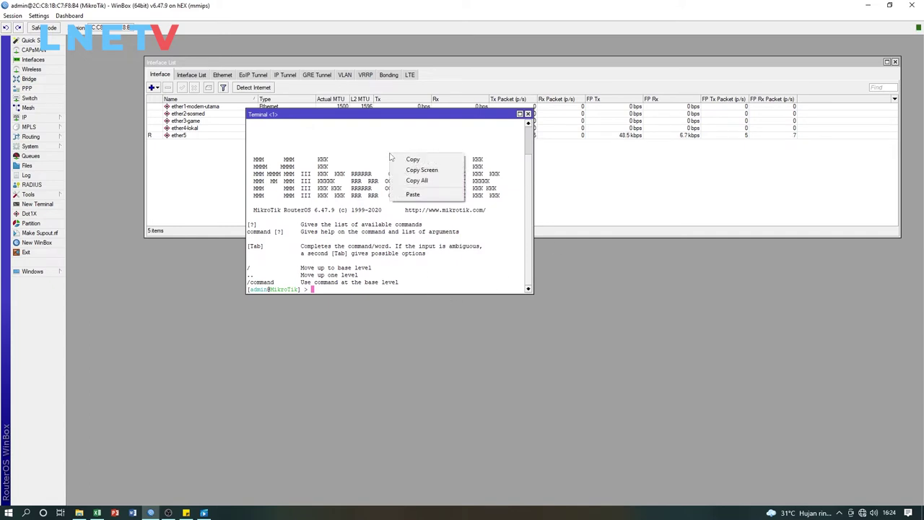
{"action": "left_click", "coordinate": [422, 195]}
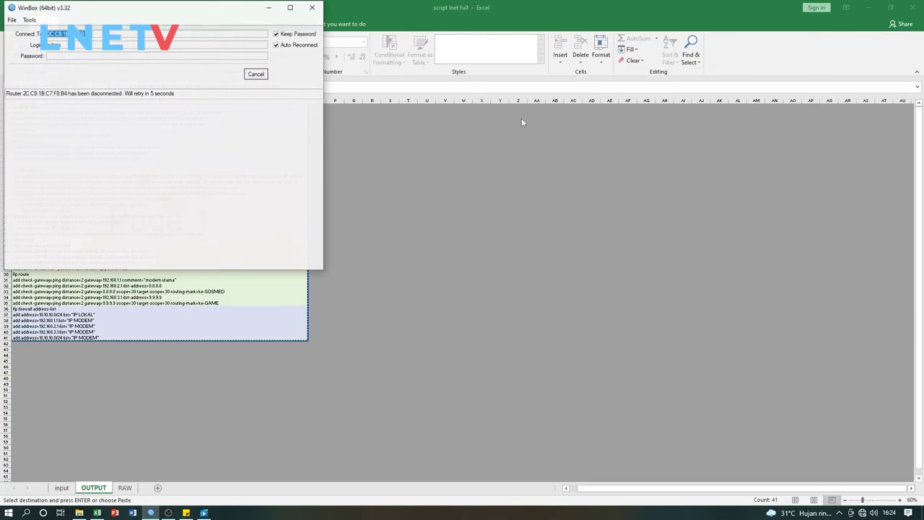
{"action": "left_click_drag", "start_coordinate": [190, 10], "coordinate": [512, 62]}
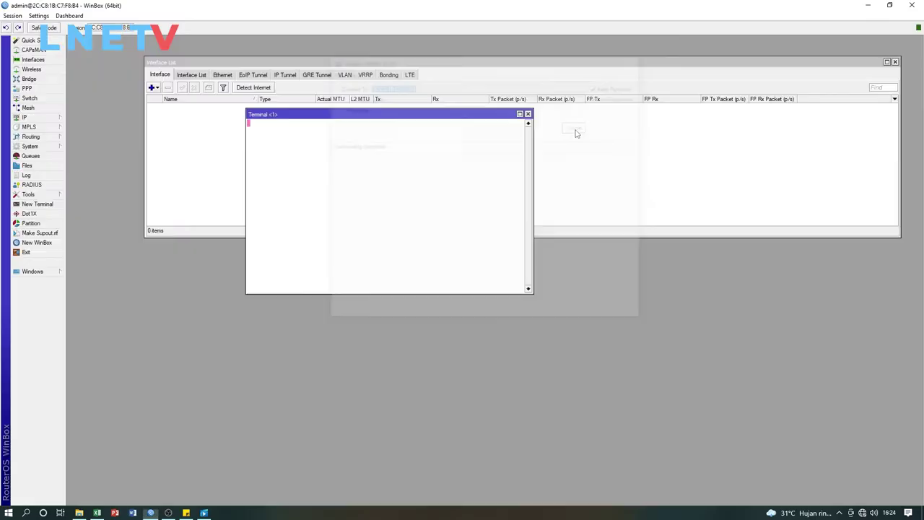
{"action": "left_click", "coordinate": [528, 114]}
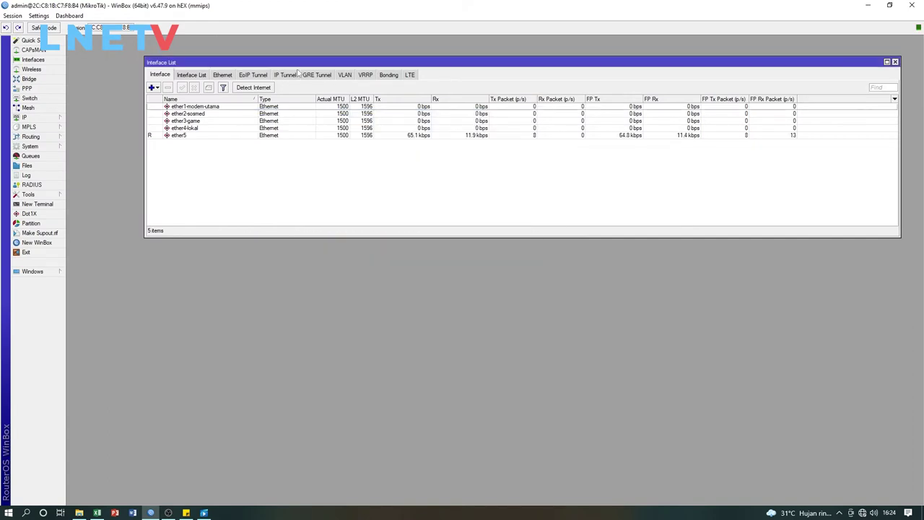
{"action": "left_click_drag", "start_coordinate": [279, 63], "coordinate": [270, 62]}
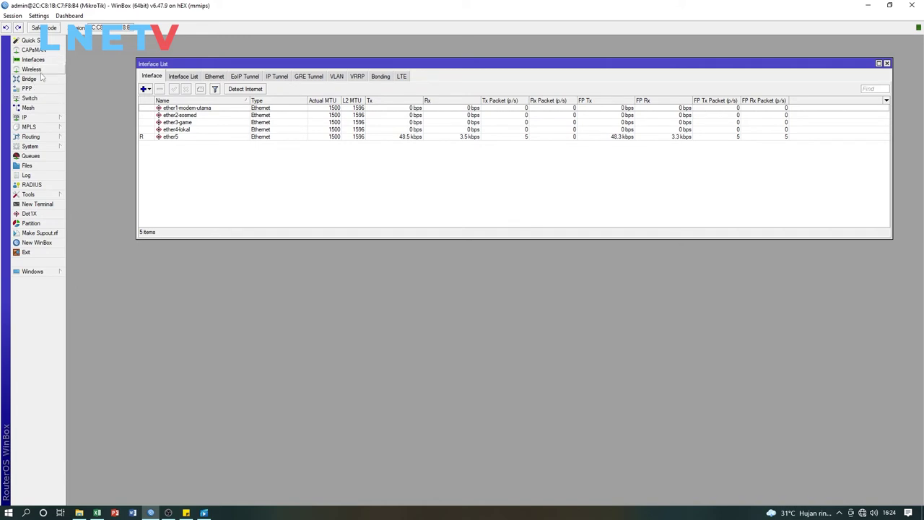
Review the DHCP client entries for ether1-modem-utama, ether2-sosmed and ether3-game, then close the list
{"action": "left_click", "coordinate": [44, 118]}
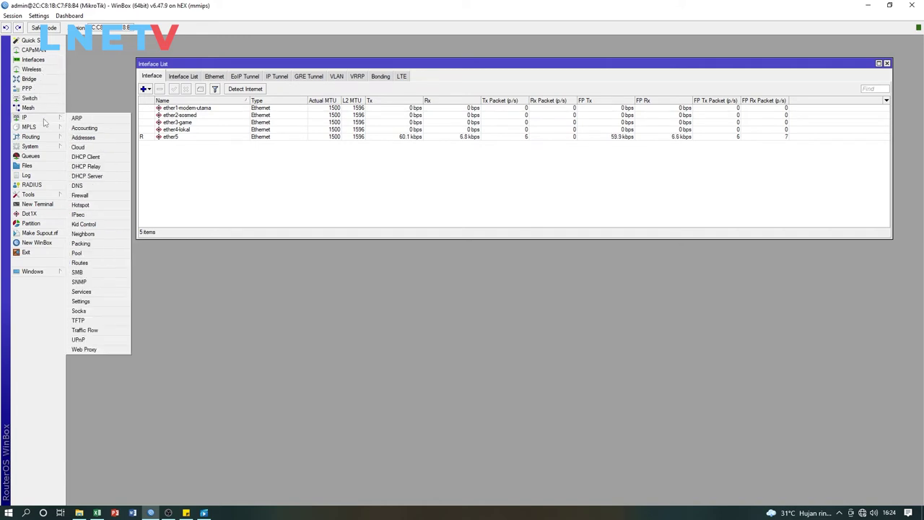
{"action": "left_click", "coordinate": [85, 157]}
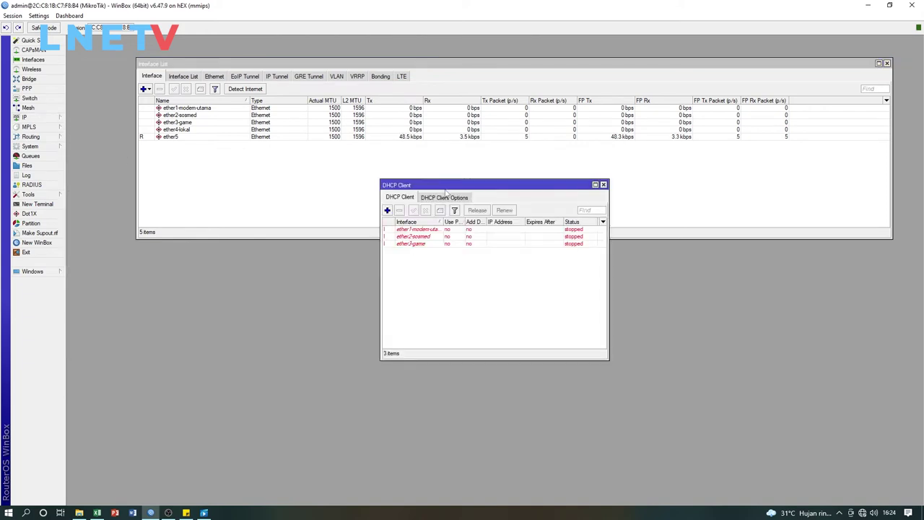
{"action": "left_click_drag", "start_coordinate": [439, 222], "coordinate": [455, 222]}
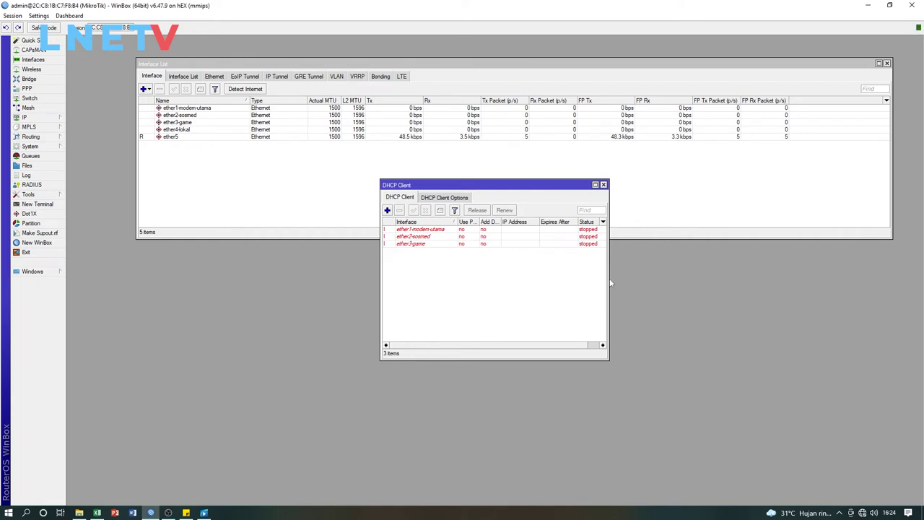
{"action": "left_click_drag", "start_coordinate": [609, 277], "coordinate": [669, 277]}
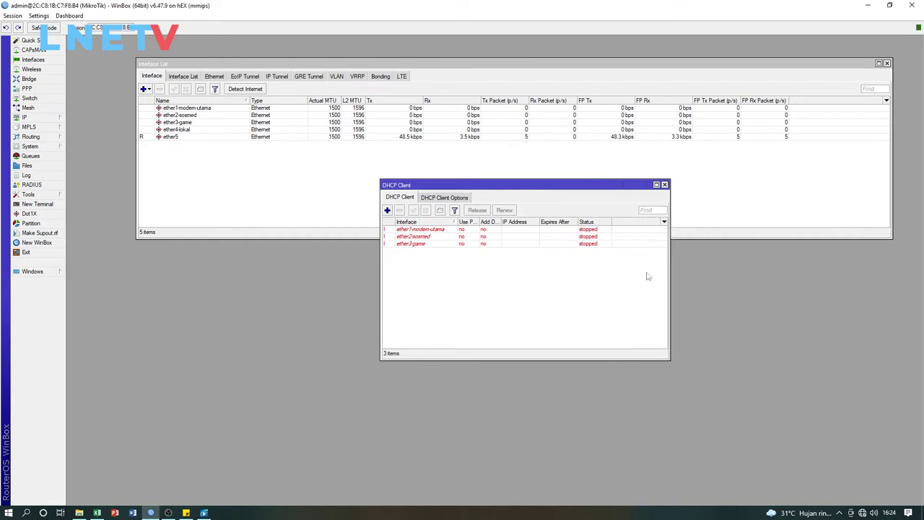
{"action": "left_click", "coordinate": [448, 230]}
{"action": "left_click", "coordinate": [446, 244]}
{"action": "left_click", "coordinate": [451, 237]}
{"action": "left_click", "coordinate": [452, 229]}
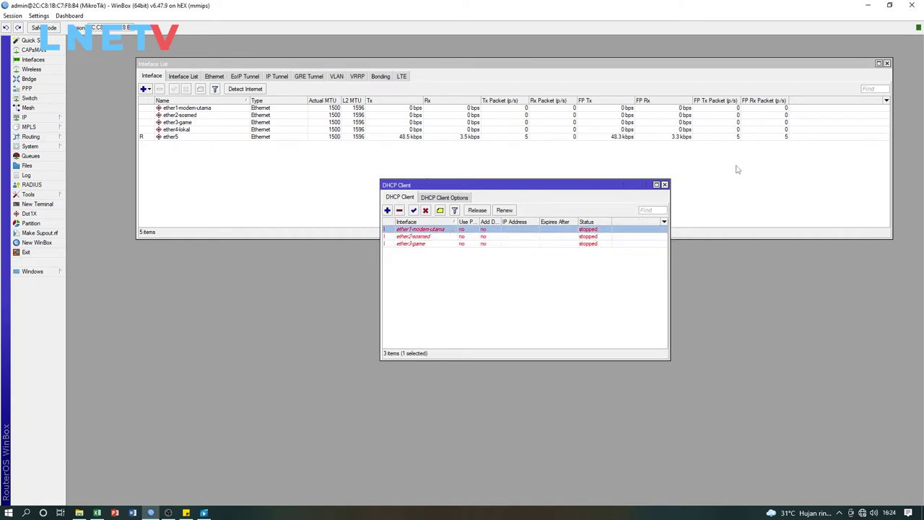
{"action": "left_click", "coordinate": [663, 185]}
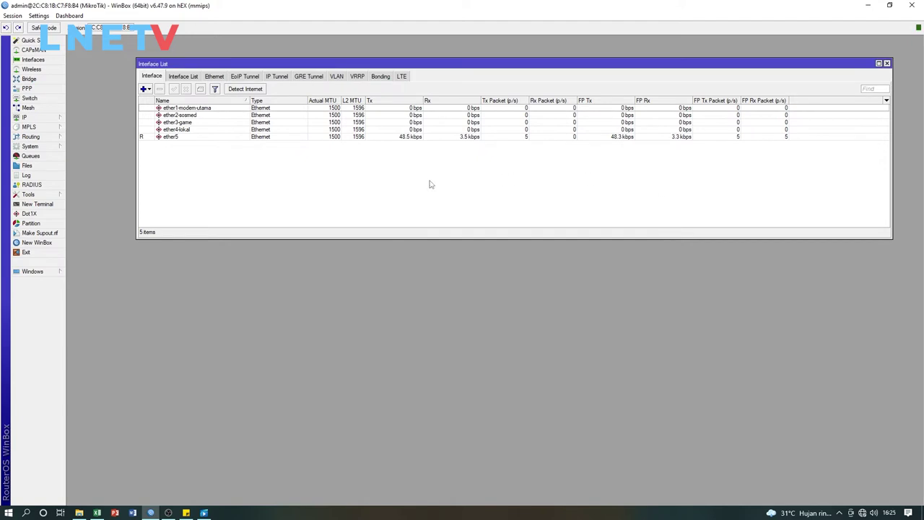
Check the ether1-modem-utama, ether2-sosmed and ether3-game rows in the interface list
{"action": "left_click", "coordinate": [194, 124]}
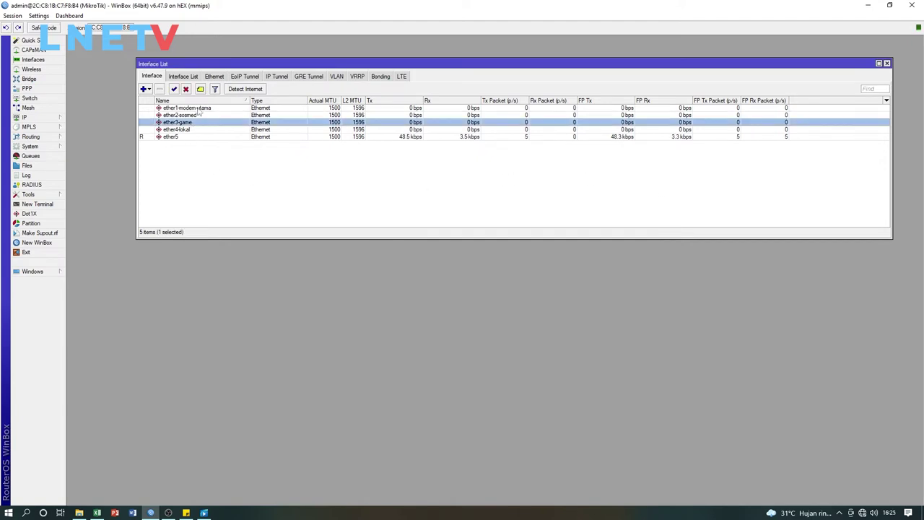
{"action": "left_click", "coordinate": [200, 108]}
{"action": "left_click", "coordinate": [201, 115]}
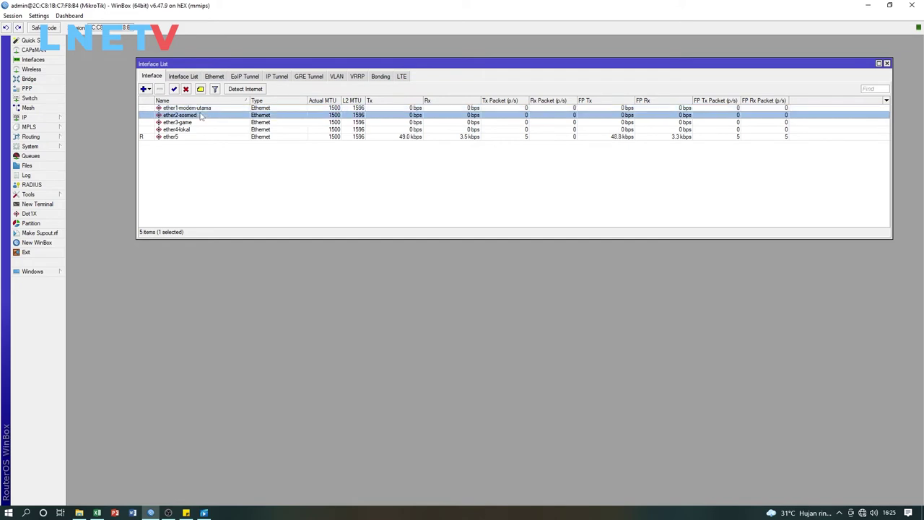
{"action": "left_click", "coordinate": [201, 123]}
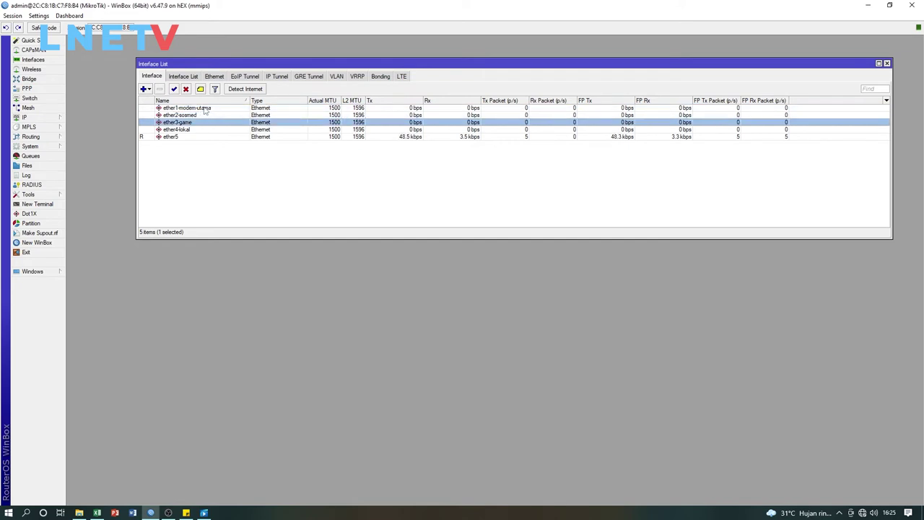
{"action": "left_click", "coordinate": [206, 109]}
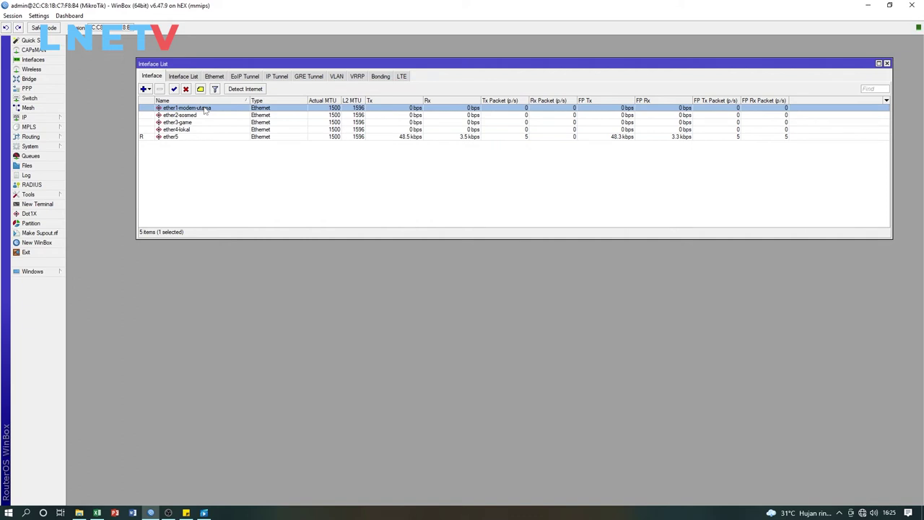
{"action": "left_click", "coordinate": [207, 116]}
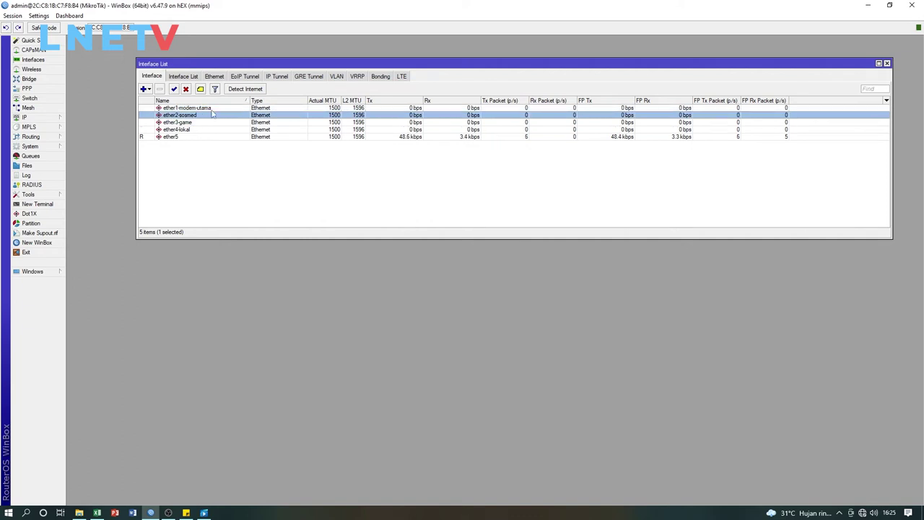
{"action": "left_click", "coordinate": [211, 109]}
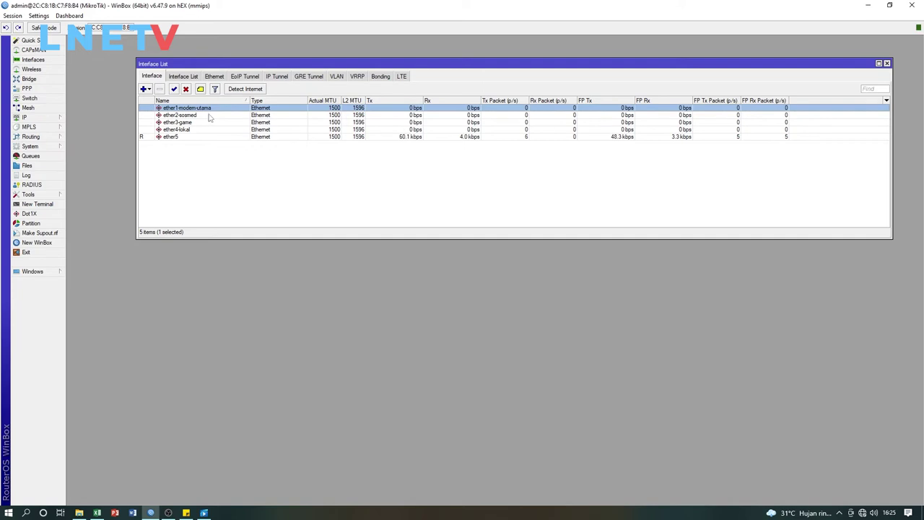
{"action": "left_click", "coordinate": [209, 116]}
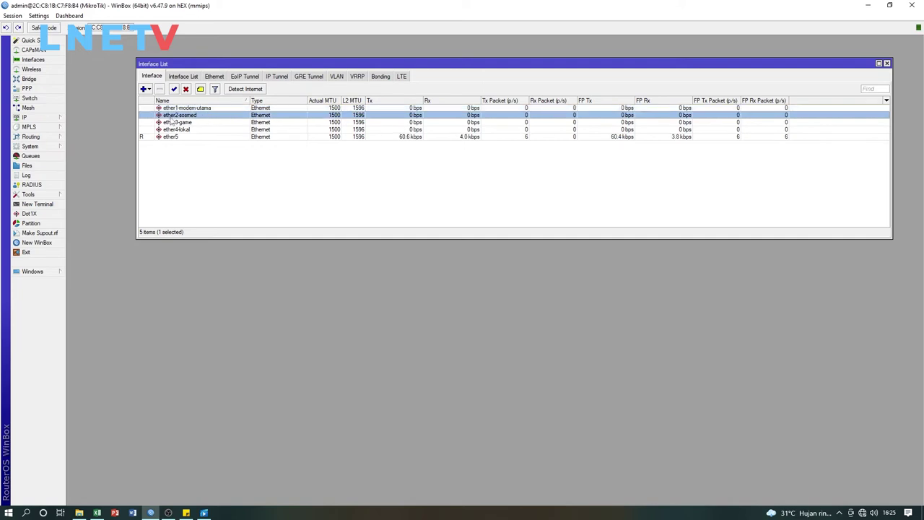
{"action": "left_click", "coordinate": [176, 123]}
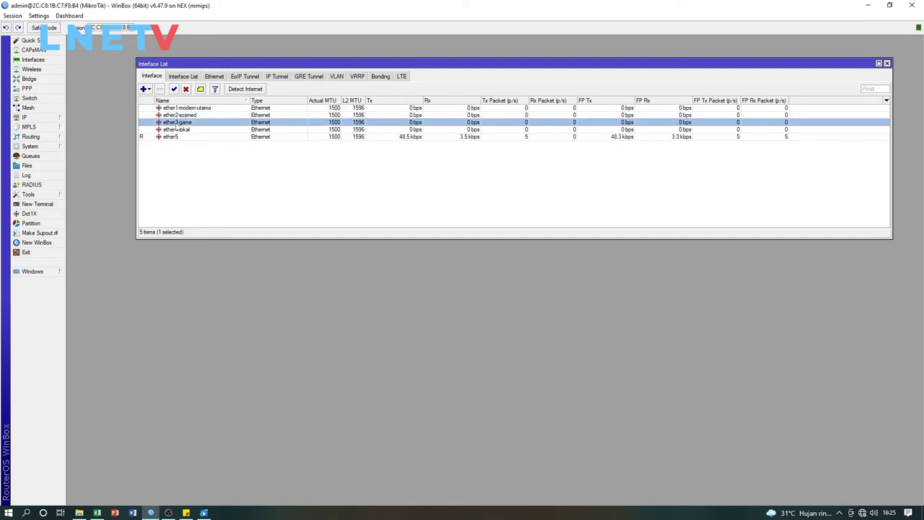
{"action": "left_click", "coordinate": [262, 202]}
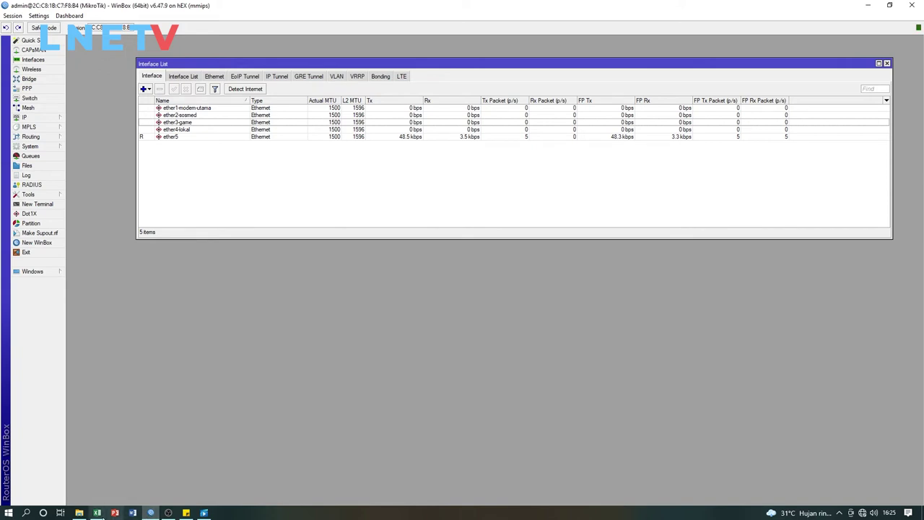
Bring the script workbook forward and review its input and OUTPUT sheets
{"action": "mouse_move", "coordinate": [99, 511]}
{"action": "left_click", "coordinate": [119, 496]}
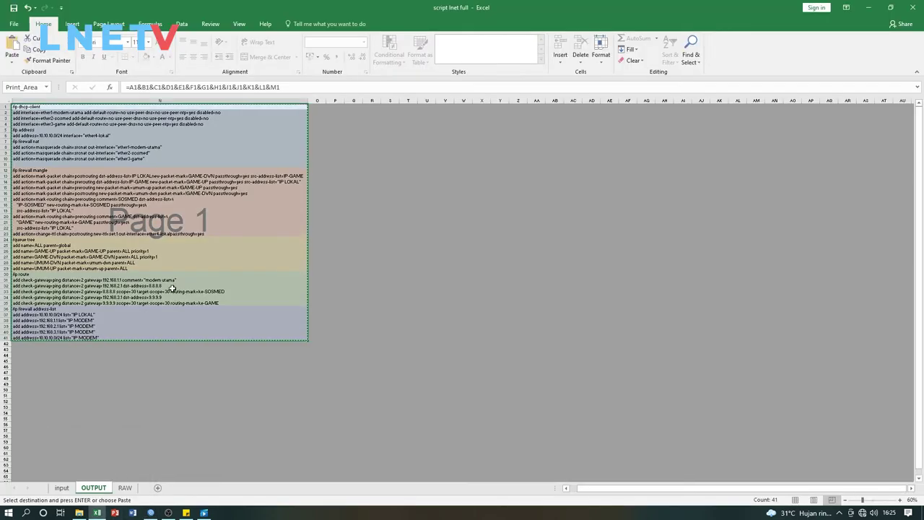
{"action": "left_click", "coordinate": [178, 274]}
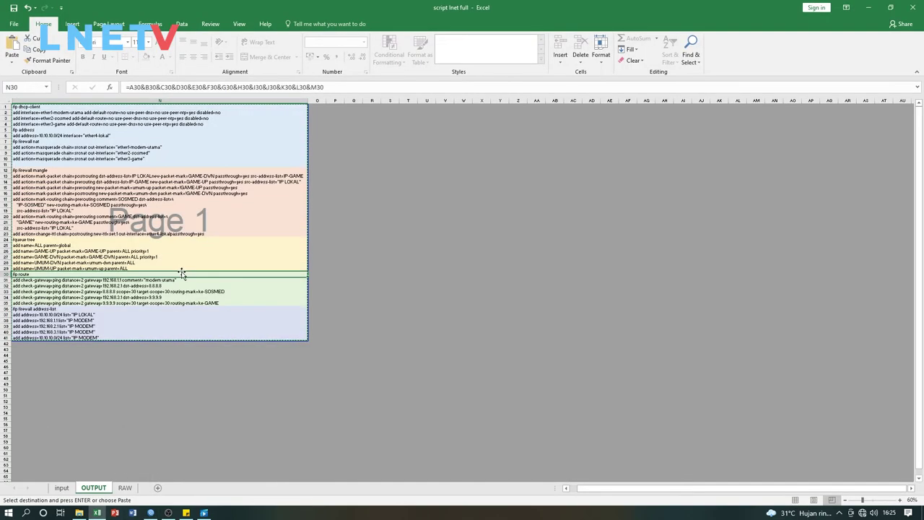
{"action": "left_click", "coordinate": [63, 489]}
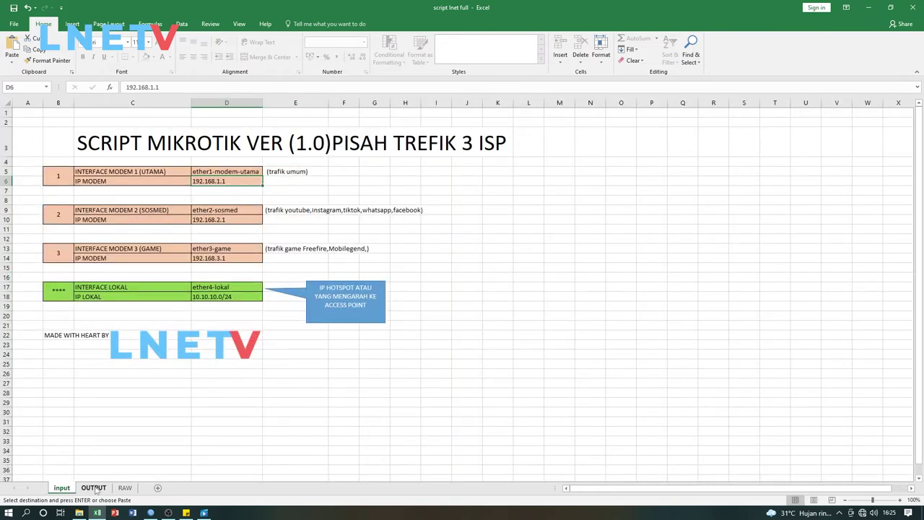
{"action": "left_click", "coordinate": [94, 488]}
{"action": "left_click", "coordinate": [62, 489]}
{"action": "left_click", "coordinate": [105, 488]}
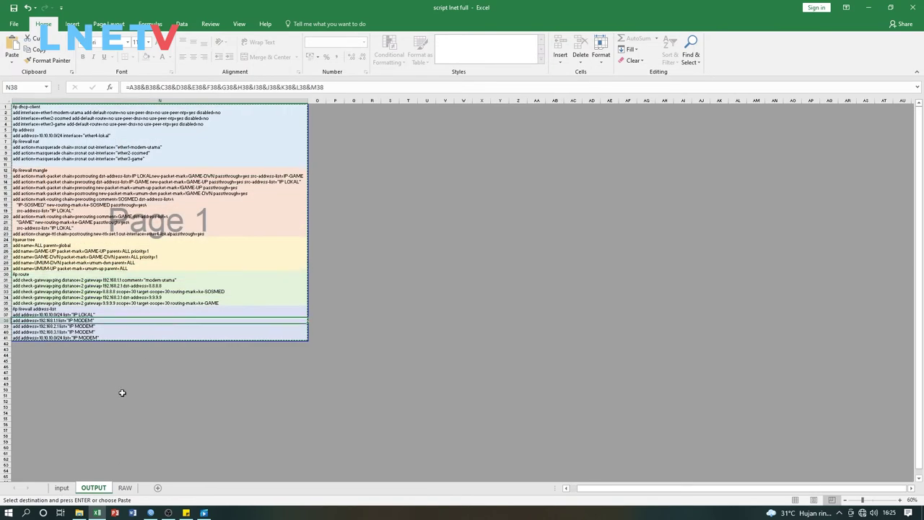
{"action": "left_click", "coordinate": [62, 488]}
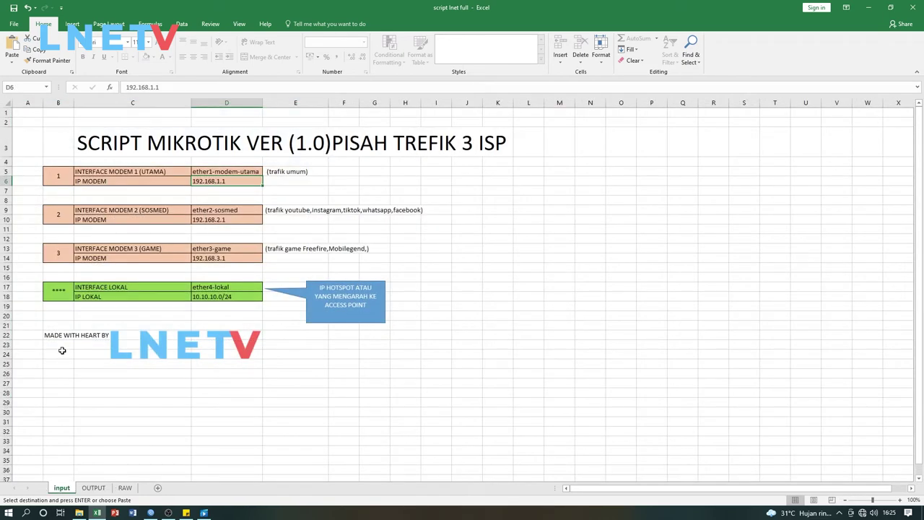
{"action": "left_click", "coordinate": [94, 397]}
{"action": "left_click", "coordinate": [96, 489]}
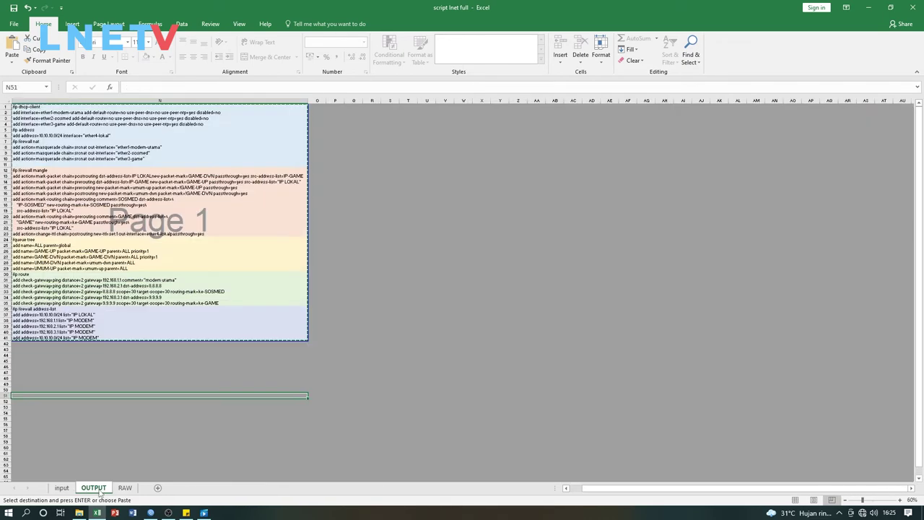
Copy the RAW sheet's firewall raw script lines, rows 2–38, and return to WinBox
{"action": "left_click", "coordinate": [124, 488]}
{"action": "left_click", "coordinate": [171, 339]}
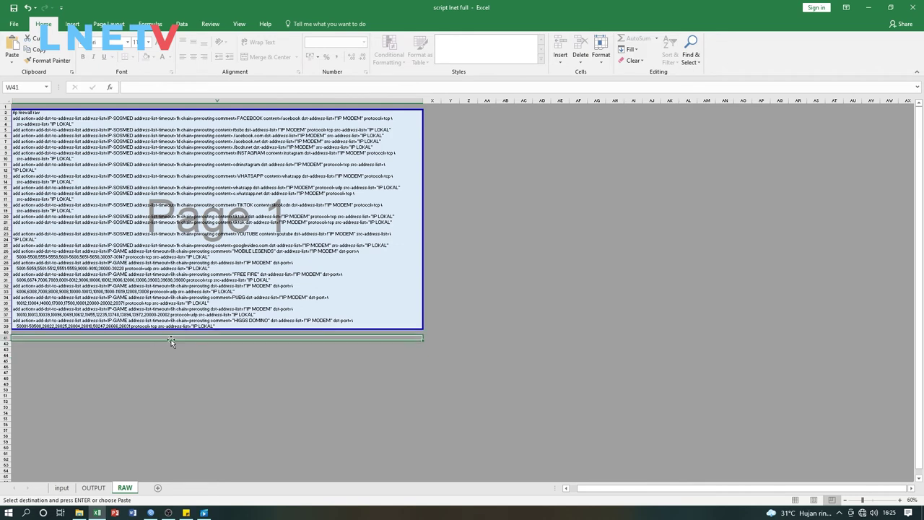
{"action": "left_click", "coordinate": [48, 117]}
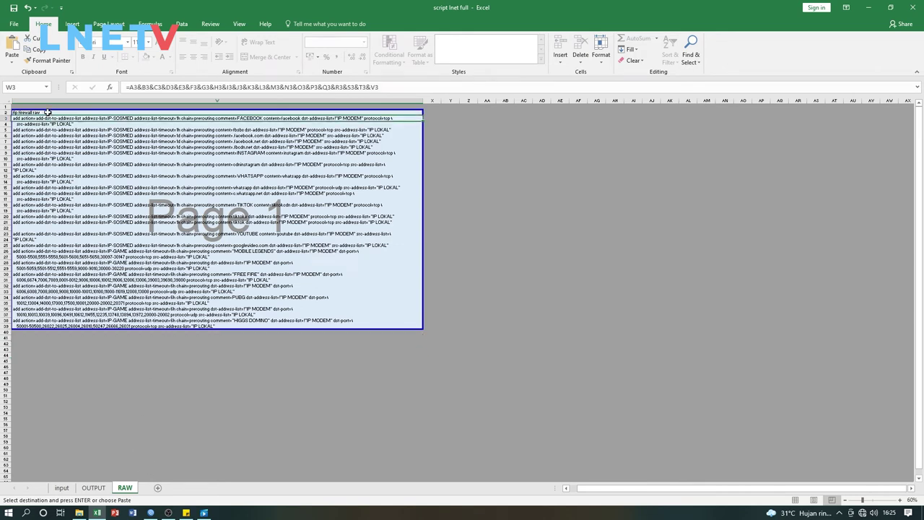
{"action": "left_click_drag", "start_coordinate": [48, 113], "coordinate": [107, 325]}
{"action": "right_click", "coordinate": [193, 192]}
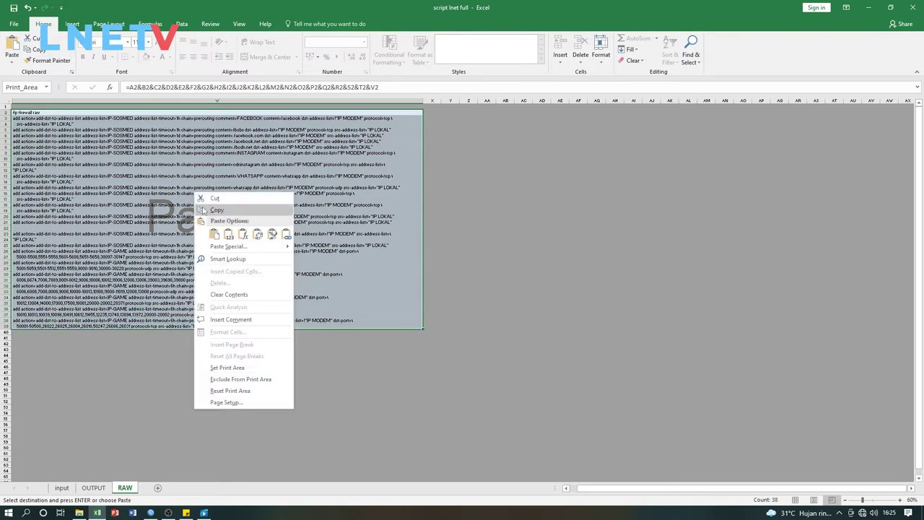
{"action": "left_click", "coordinate": [203, 210]}
{"action": "left_click", "coordinate": [153, 462]}
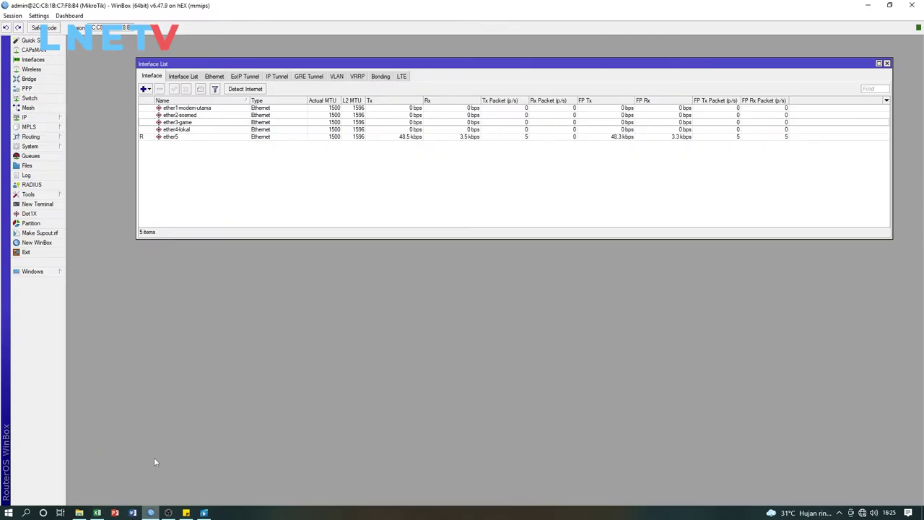
Run the copied firewall raw address-list rules in a new terminal, then close it and shorten the interface list
{"action": "left_click", "coordinate": [37, 205]}
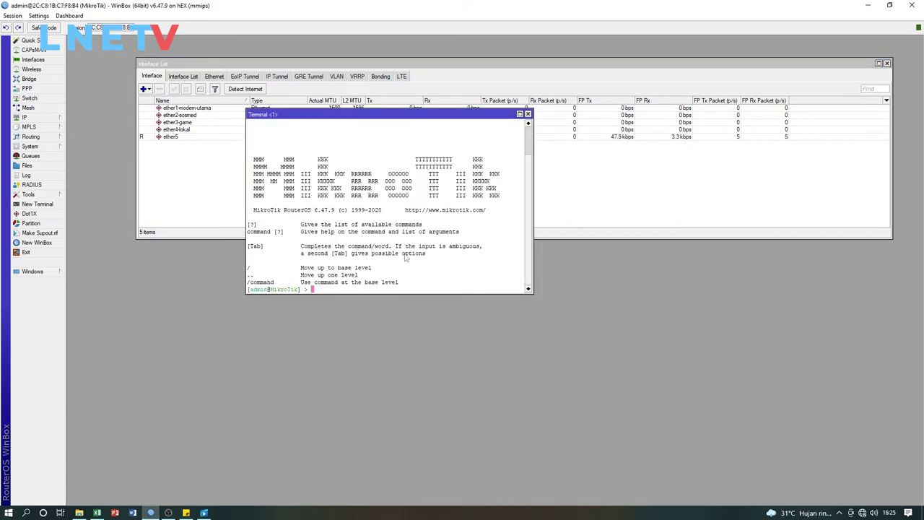
{"action": "right_click", "coordinate": [439, 275]}
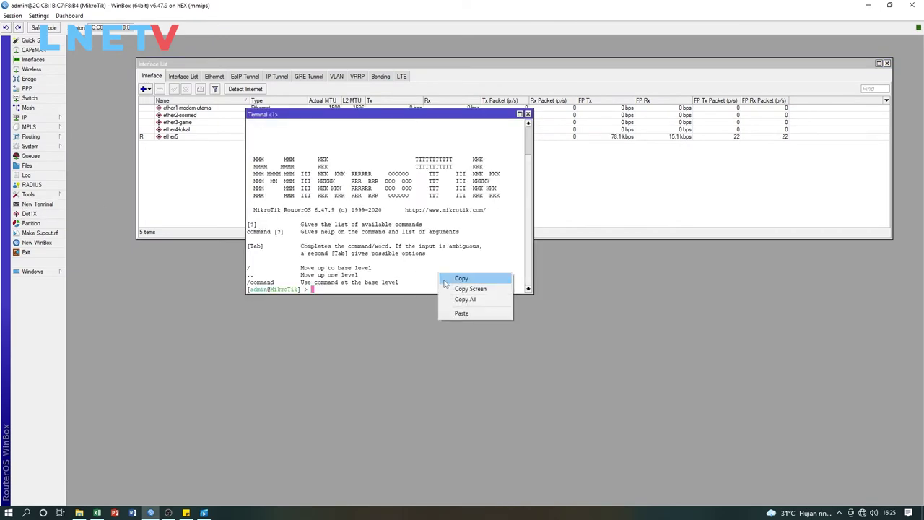
{"action": "left_click", "coordinate": [461, 313]}
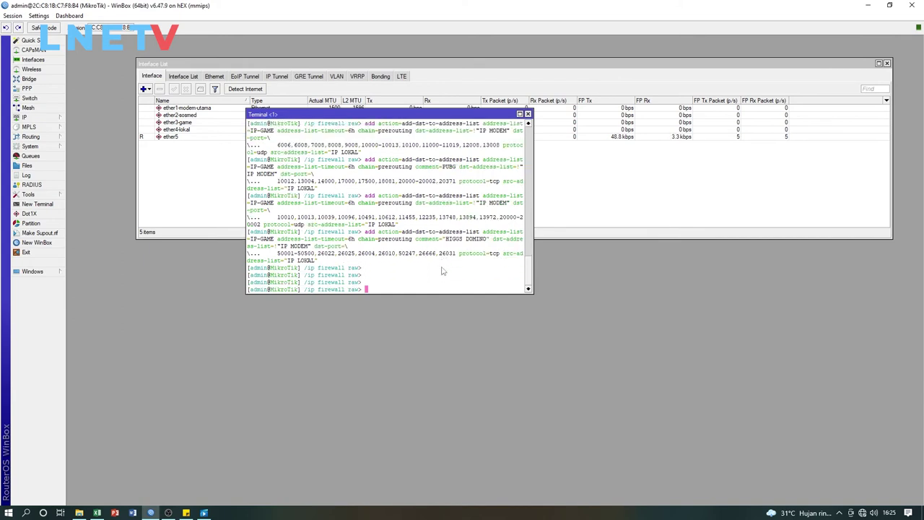
{"action": "left_click", "coordinate": [528, 114]}
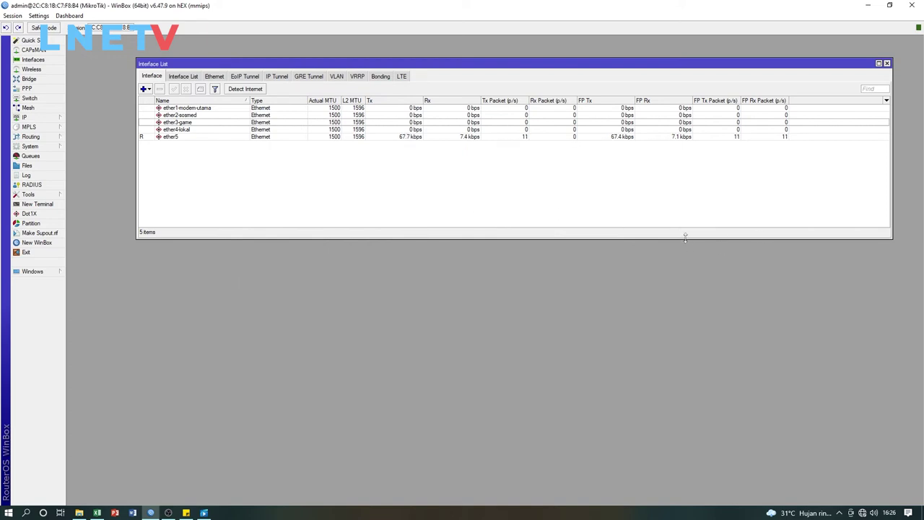
{"action": "left_click_drag", "start_coordinate": [685, 236], "coordinate": [682, 172]}
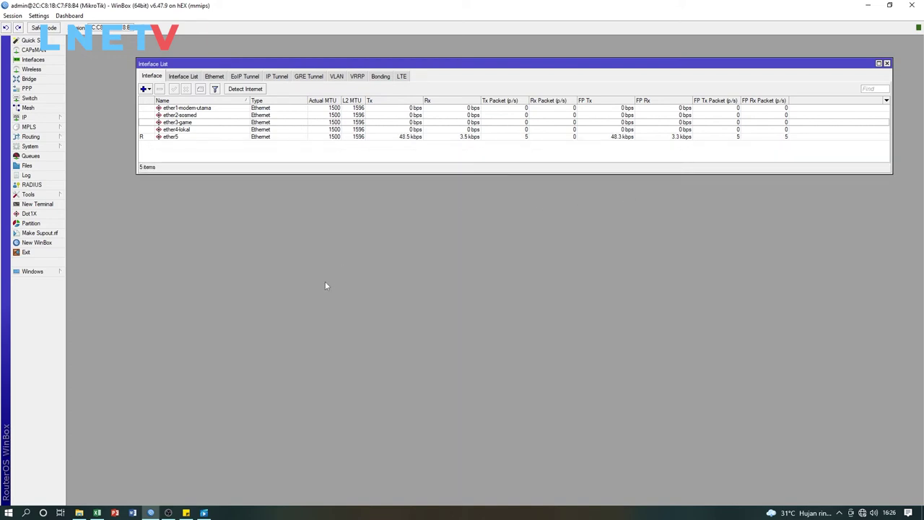
Put the Excel workbook back on its input sheet and minimise Excel
{"action": "left_click", "coordinate": [97, 512]}
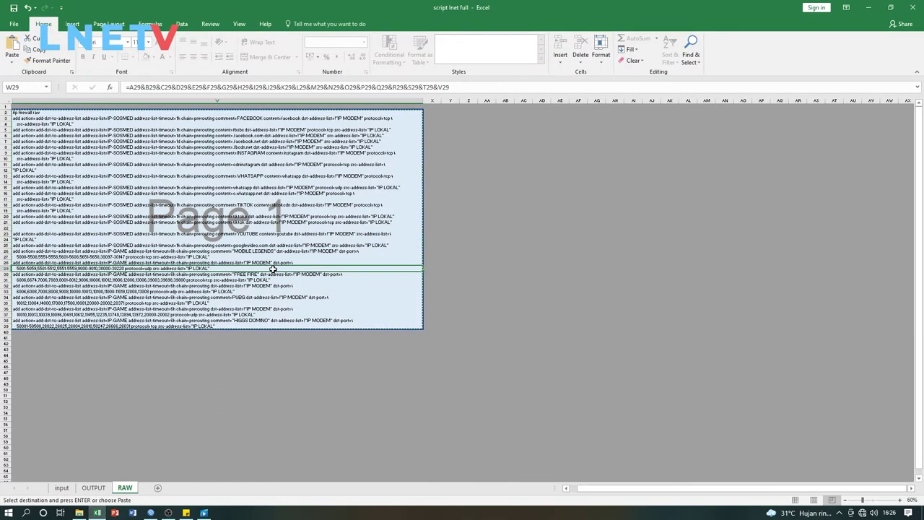
{"action": "left_click", "coordinate": [71, 489]}
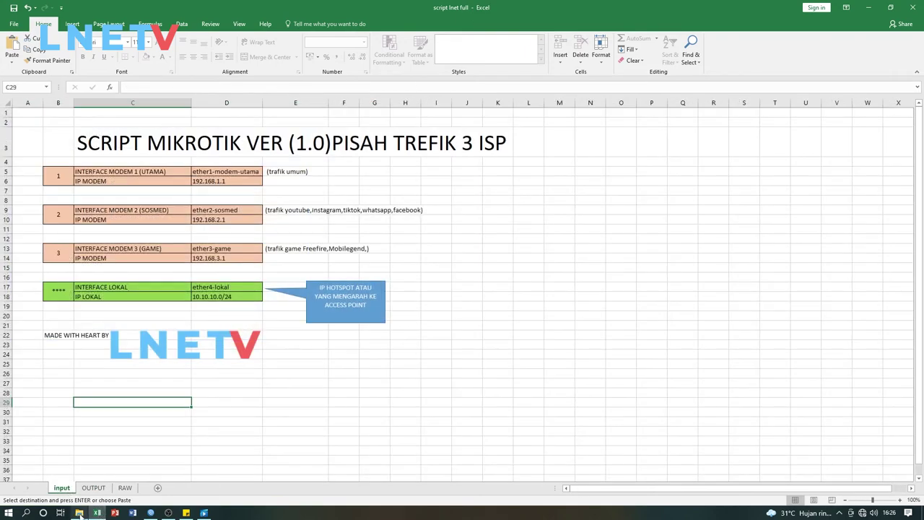
{"action": "left_click", "coordinate": [97, 513]}
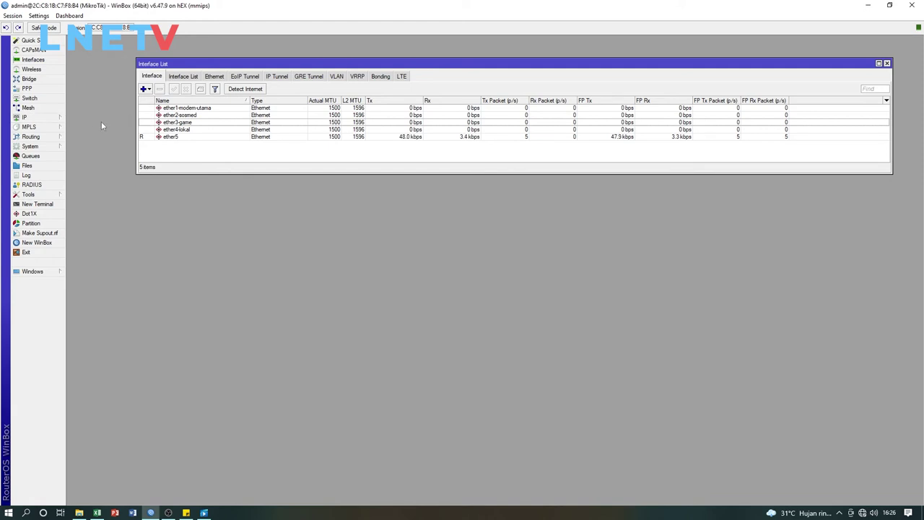
Open the IP > Hotspot window and enlarge it to show everything
{"action": "left_click", "coordinate": [60, 120]}
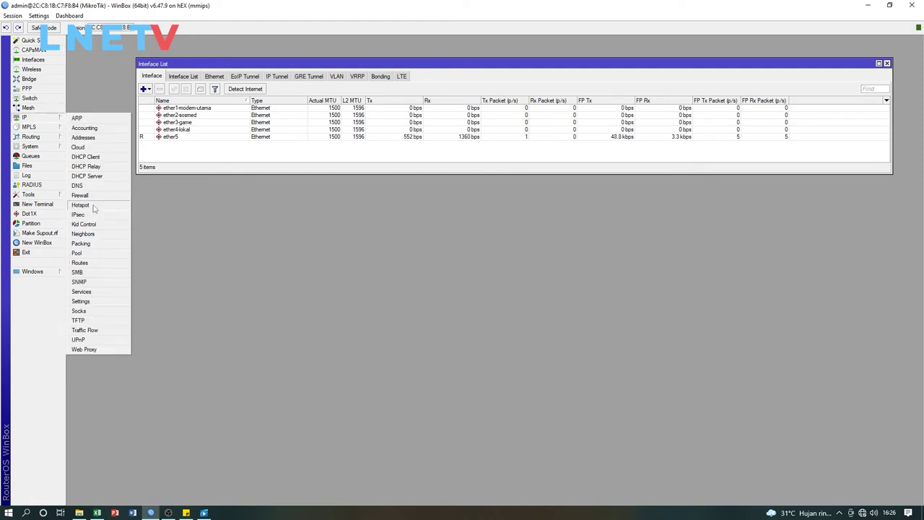
{"action": "left_click", "coordinate": [80, 205]}
{"action": "mouse_move", "coordinate": [402, 185]}
{"action": "left_mouse_down"}
{"action": "mouse_move", "coordinate": [380, 190]}
{"action": "mouse_move", "coordinate": [466, 185]}
{"action": "mouse_move", "coordinate": [445, 163]}
{"action": "mouse_move", "coordinate": [477, 175]}
{"action": "mouse_move", "coordinate": [398, 186]}
{"action": "left_mouse_up"}
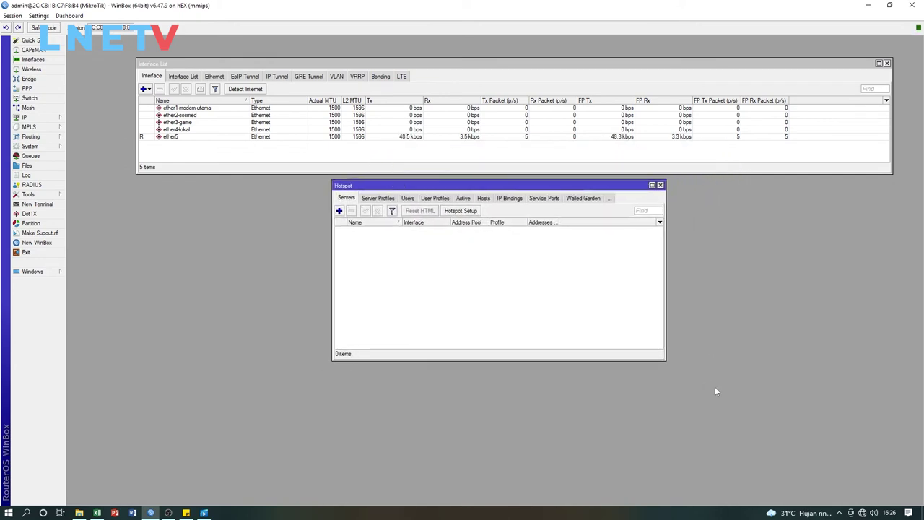
{"action": "left_click_drag", "start_coordinate": [666, 362], "coordinate": [836, 402]}
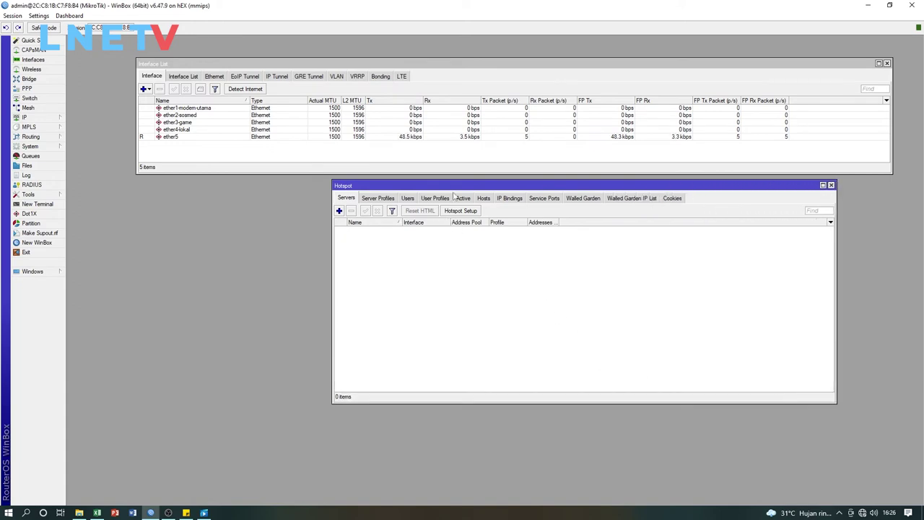
{"action": "left_click_drag", "start_coordinate": [455, 182], "coordinate": [451, 185]}
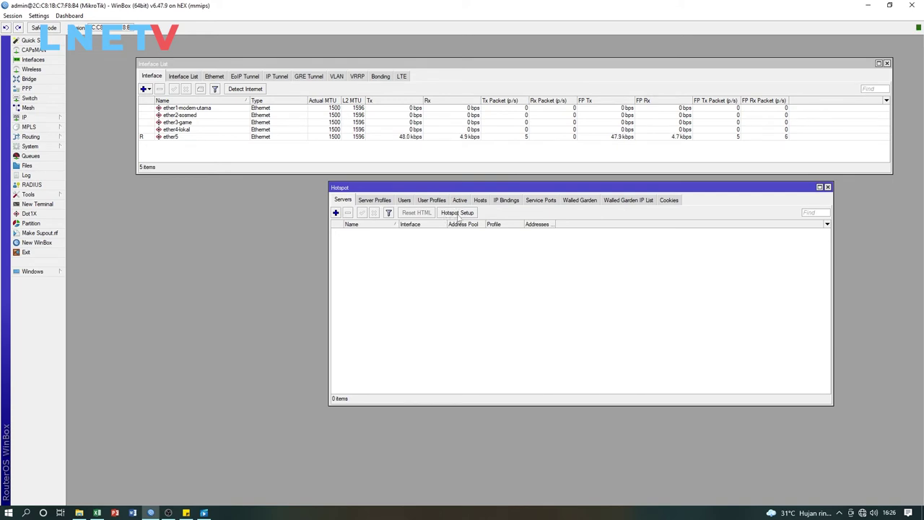
Start Hotspot Setup with ether4-lokal as the hotspot interface
{"action": "left_click", "coordinate": [456, 215]}
{"action": "left_click_drag", "start_coordinate": [472, 242], "coordinate": [511, 191]}
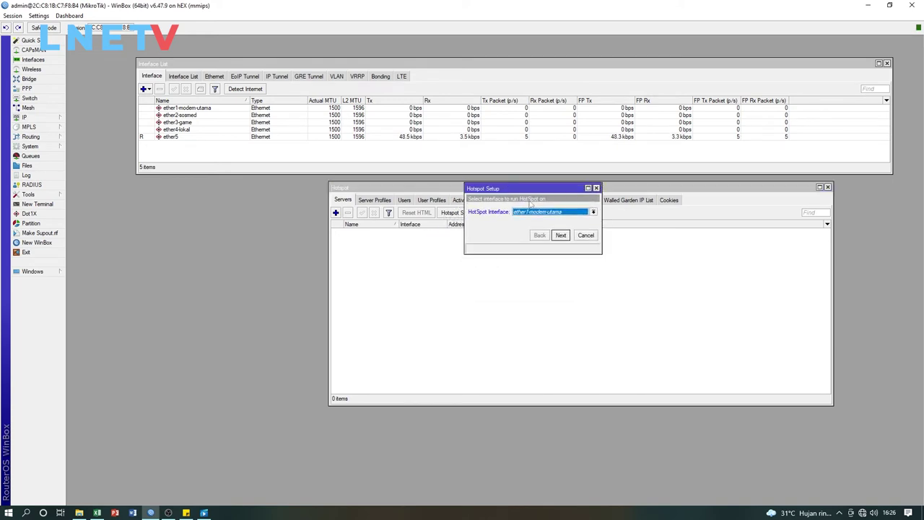
{"action": "left_click", "coordinate": [593, 213]}
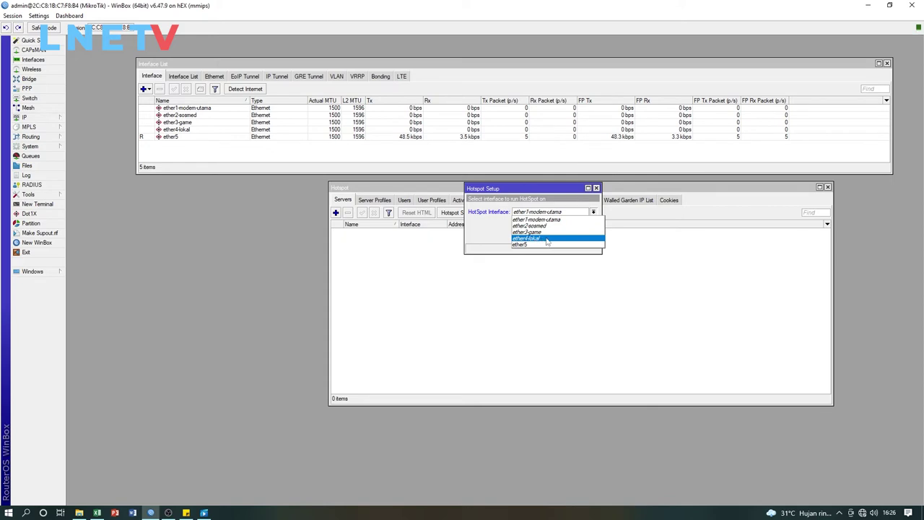
{"action": "left_click", "coordinate": [546, 239]}
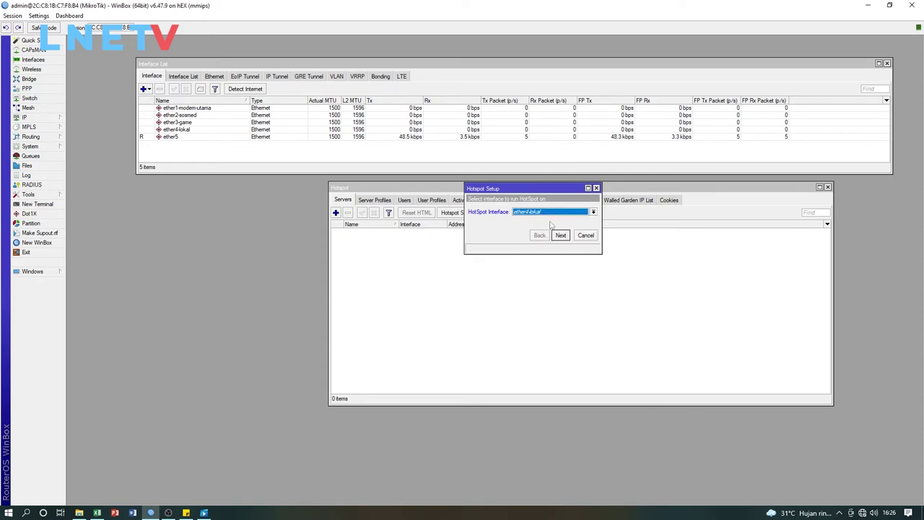
{"action": "left_click_drag", "start_coordinate": [543, 192], "coordinate": [509, 240]}
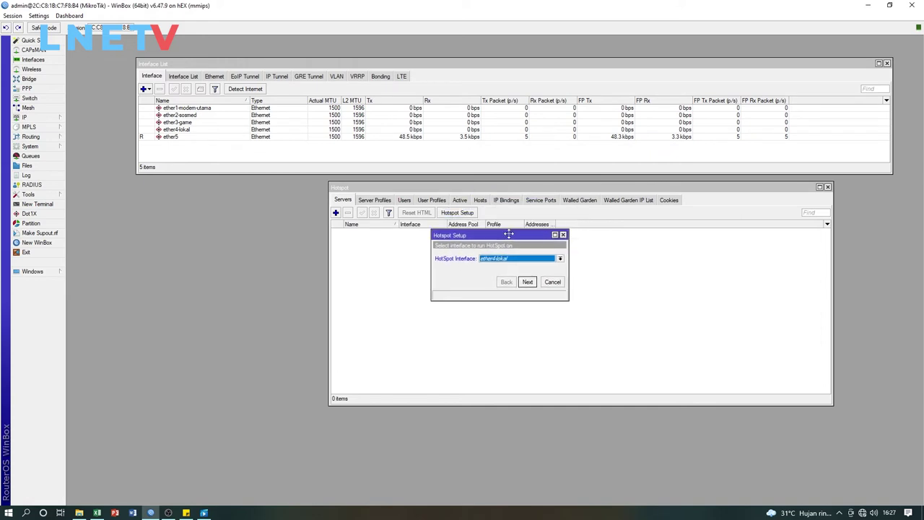
{"action": "left_click", "coordinate": [523, 282]}
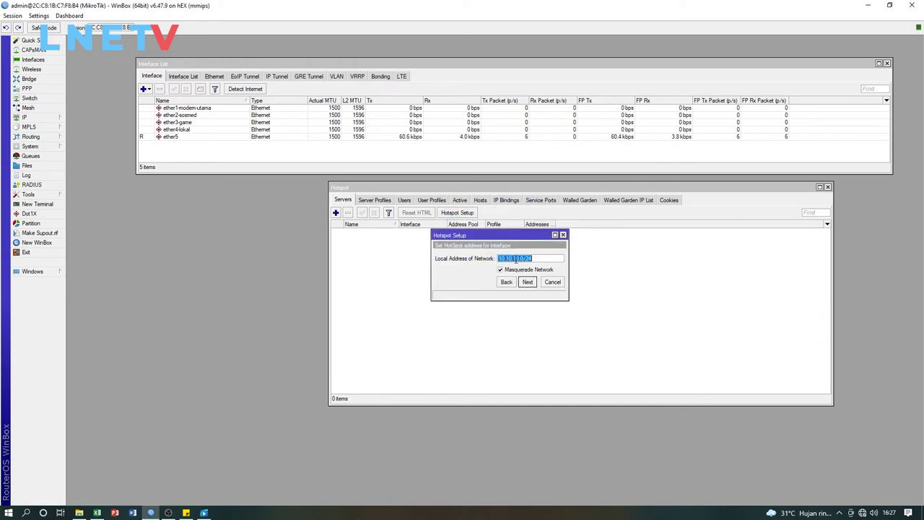
{"action": "left_click", "coordinate": [500, 259]}
{"action": "left_click_drag", "start_coordinate": [500, 260], "coordinate": [524, 259]}
{"action": "left_click", "coordinate": [540, 259]}
{"action": "left_click_drag", "start_coordinate": [532, 258], "coordinate": [526, 259]}
{"action": "left_click", "coordinate": [527, 283]}
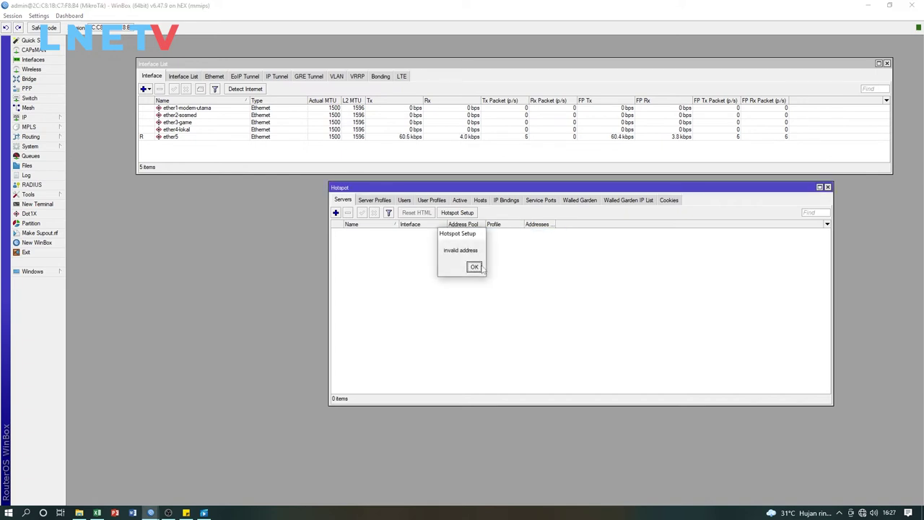
{"action": "left_click", "coordinate": [474, 268]}
{"action": "left_click", "coordinate": [456, 213]}
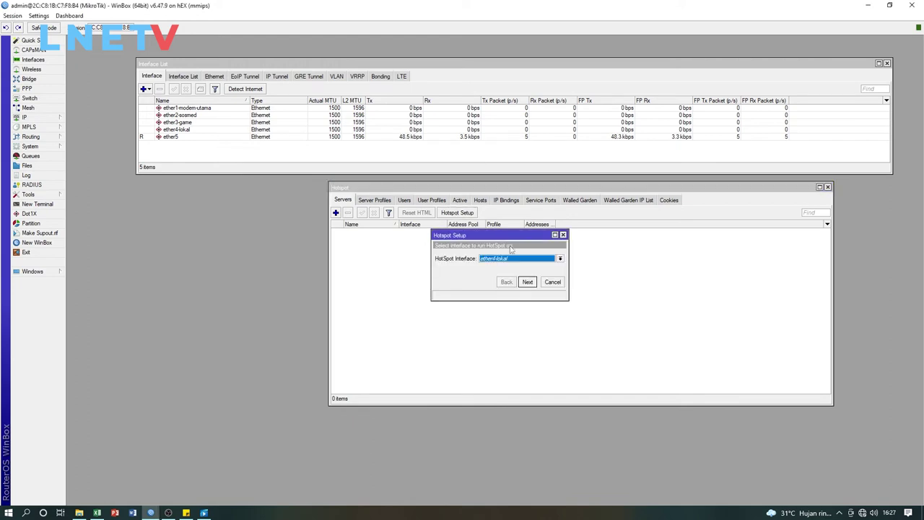
{"action": "left_click", "coordinate": [32, 117]}
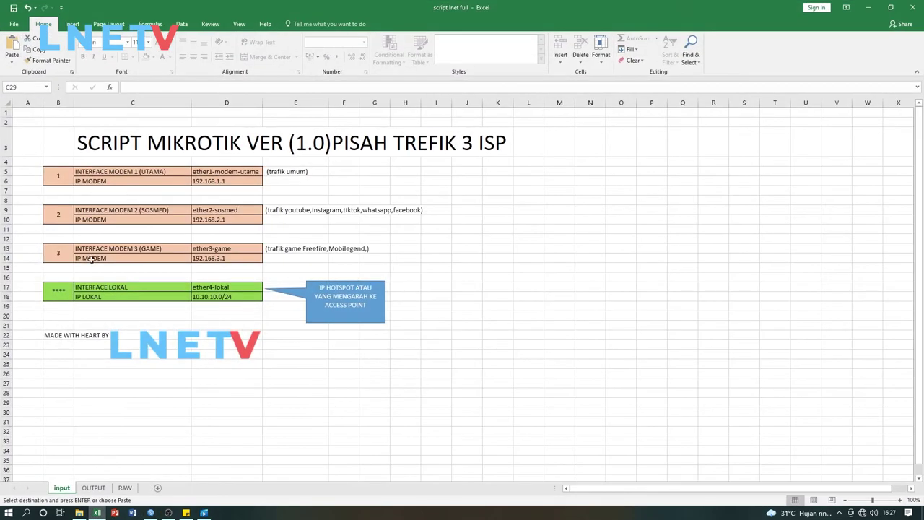
{"action": "left_click", "coordinate": [231, 298]}
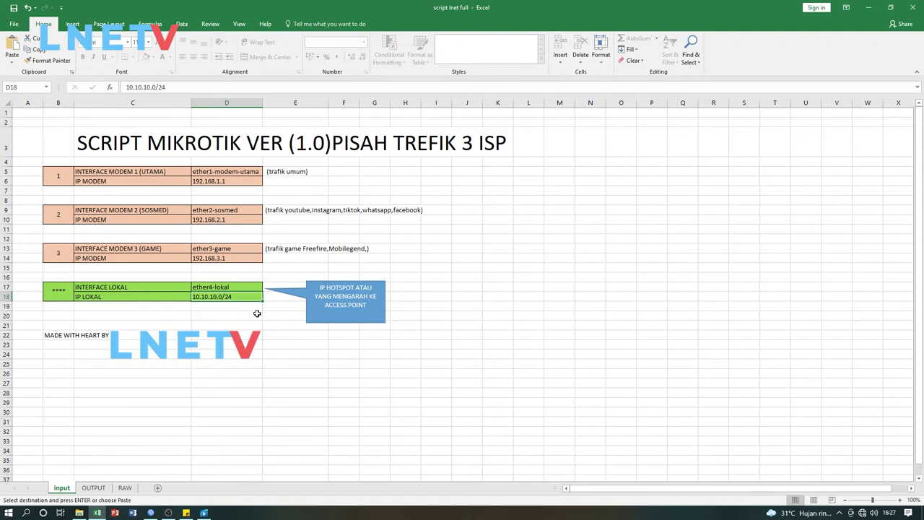
{"action": "left_click", "coordinate": [255, 314]}
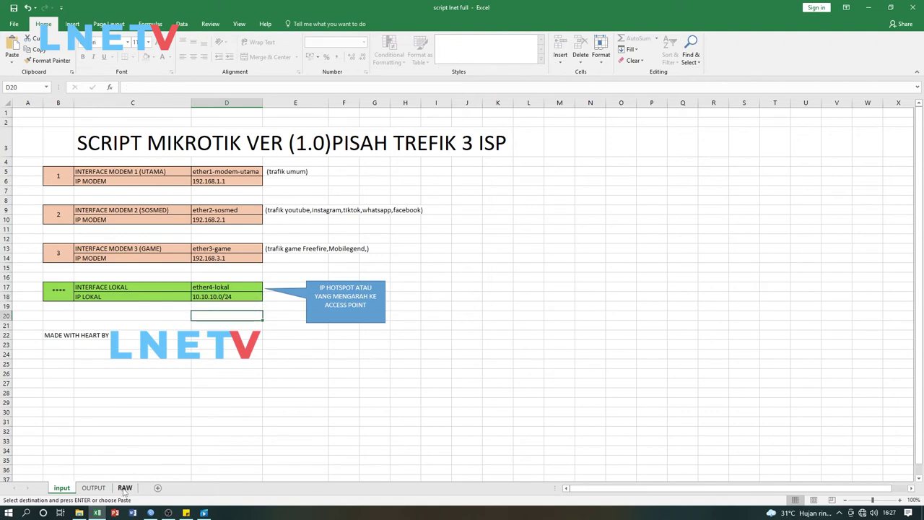
{"action": "left_click", "coordinate": [150, 512]}
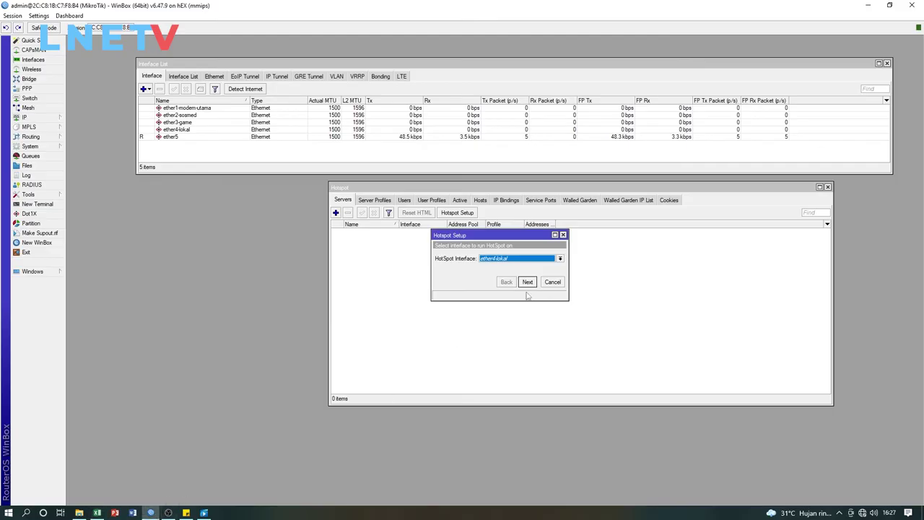
Cancel the hotspot wizard and remove 10.10.10.0/24 from the IP address list
{"action": "left_click", "coordinate": [547, 281]}
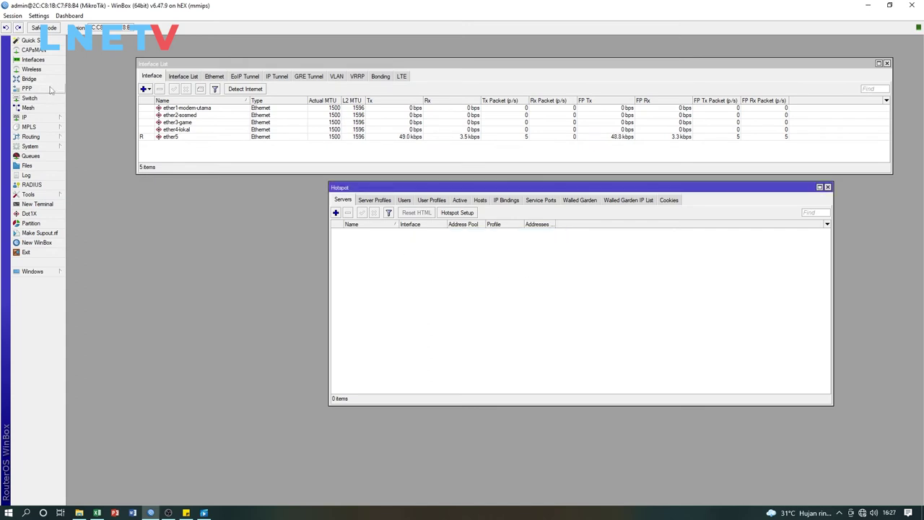
{"action": "left_click", "coordinate": [46, 117]}
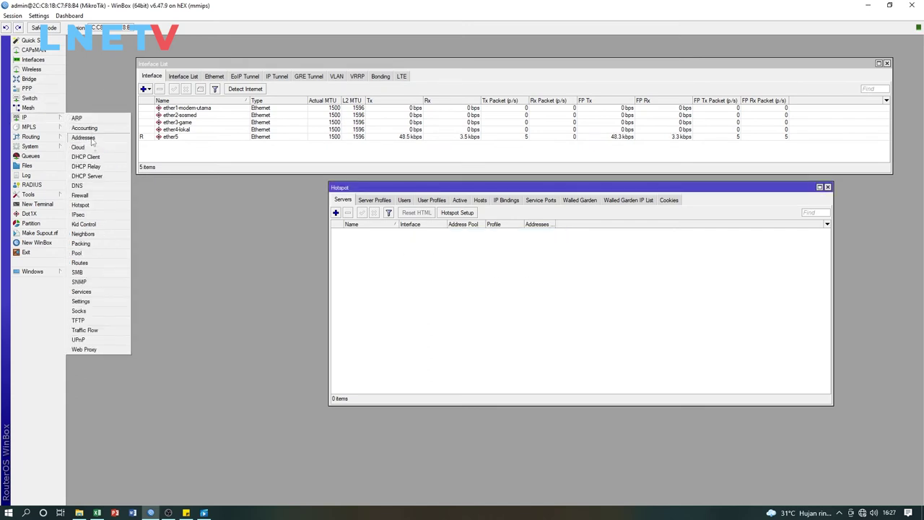
{"action": "left_click", "coordinate": [92, 141]}
{"action": "left_click", "coordinate": [465, 223]}
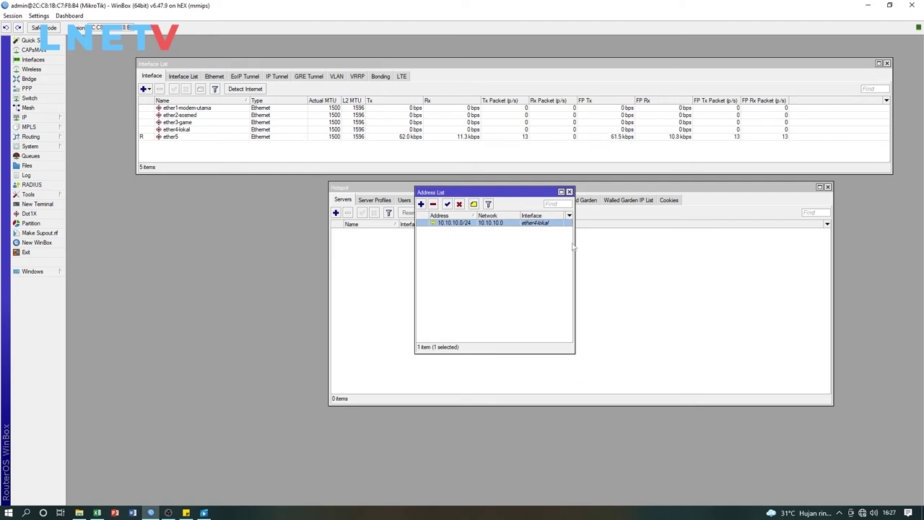
{"action": "left_click_drag", "start_coordinate": [575, 242], "coordinate": [669, 243]}
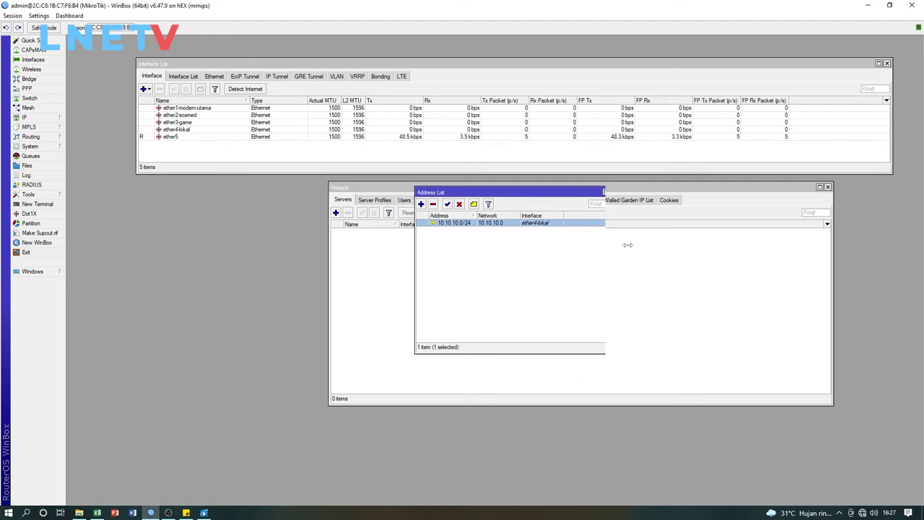
{"action": "left_click", "coordinate": [433, 205]}
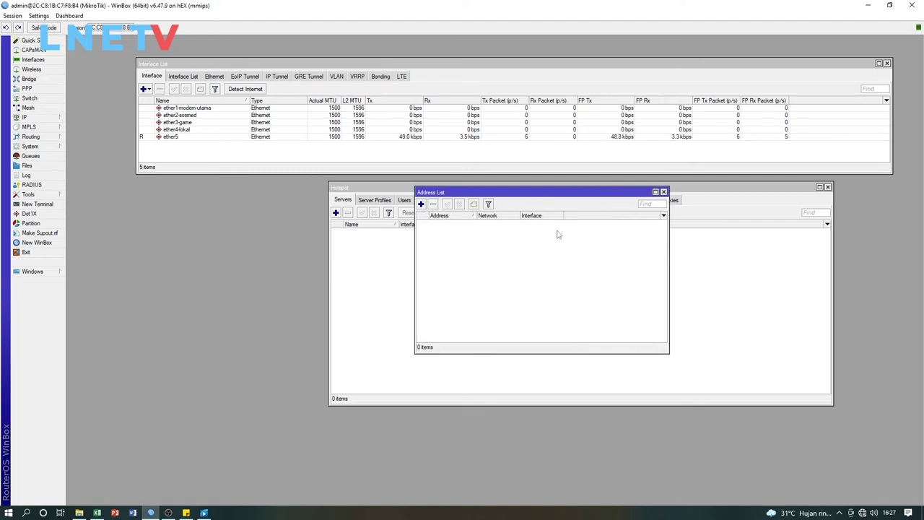
{"action": "left_click", "coordinate": [663, 192]}
{"action": "left_click_drag", "start_coordinate": [433, 187], "coordinate": [414, 183]}
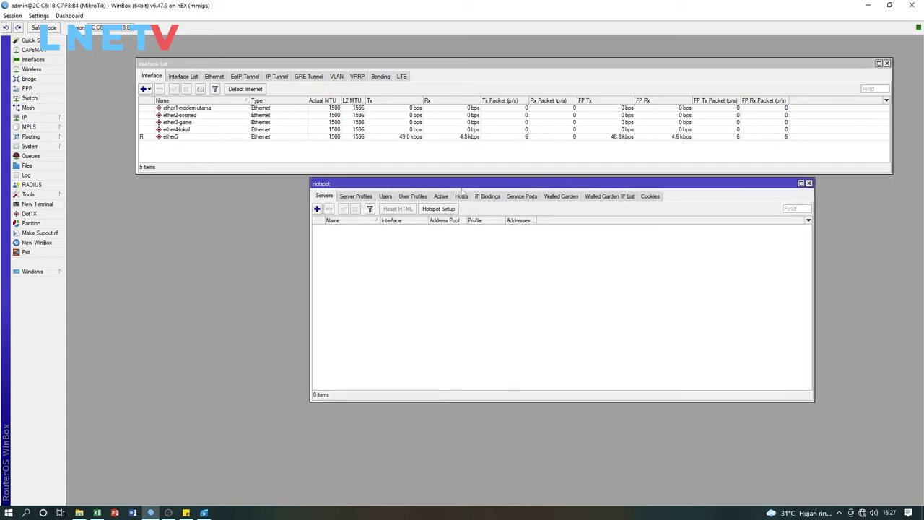
Relaunch Hotspot Setup on ether4-lokal and advance to the local address step
{"action": "left_click", "coordinate": [438, 210]}
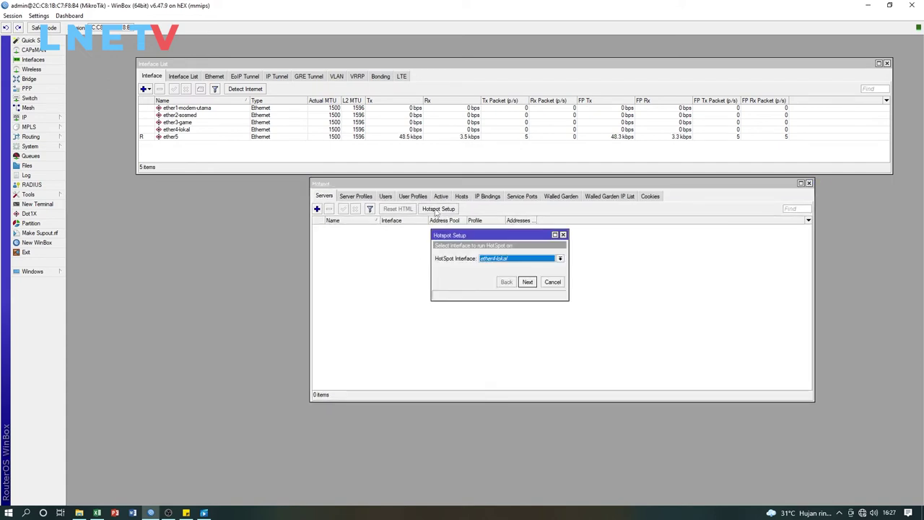
{"action": "left_click", "coordinate": [519, 258]}
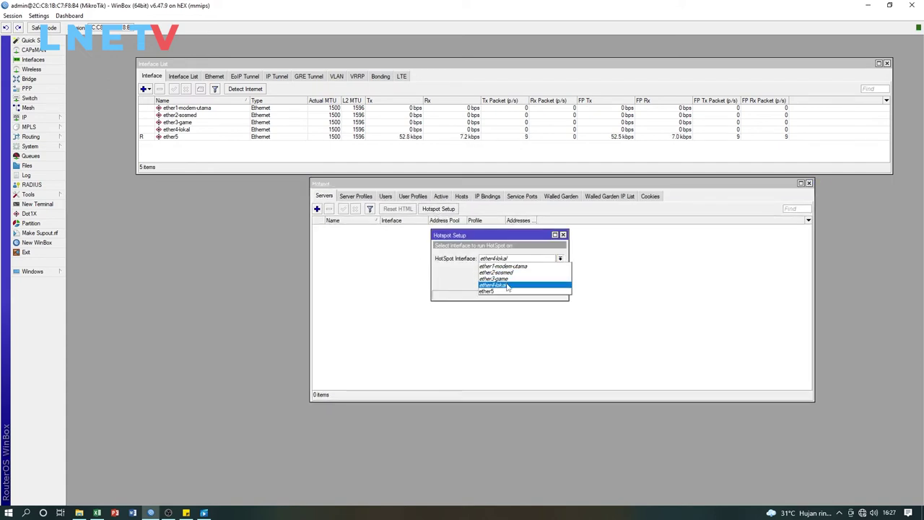
{"action": "left_click", "coordinate": [498, 285]}
{"action": "left_click", "coordinate": [527, 282]}
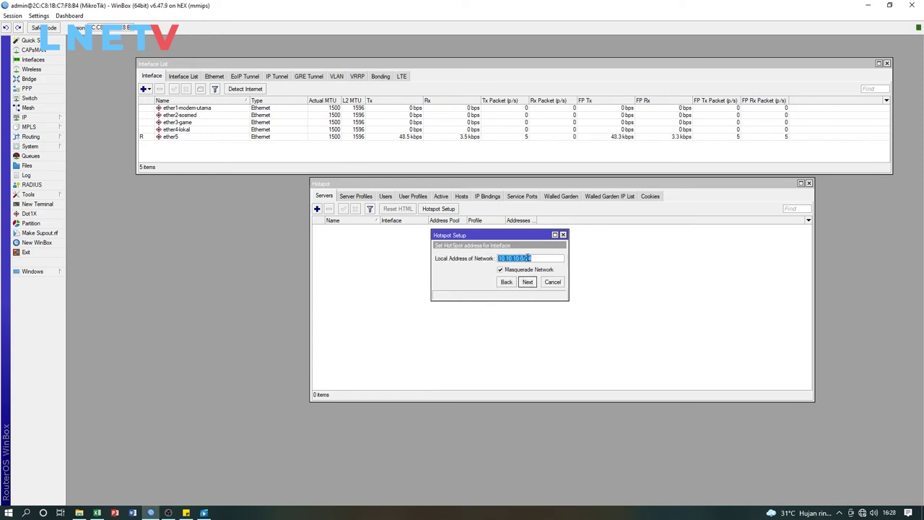
Set the local address to 10.10.10.1/24 and accept pool 10.10.10.2-10.10.10.254
{"action": "left_click", "coordinate": [535, 259]}
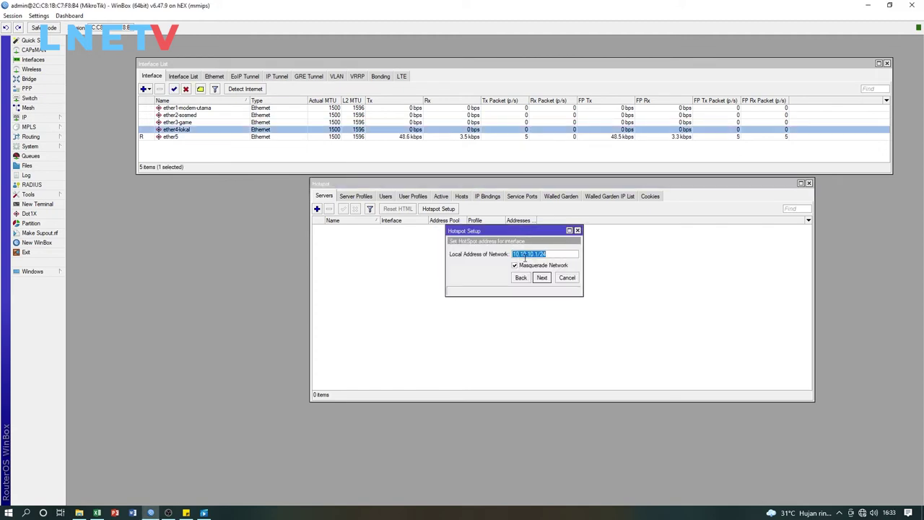
{"action": "left_click", "coordinate": [537, 255]}
{"action": "key", "text": "BackSpace"}
{"action": "type", "text": "6"}
{"action": "key", "text": "BackSpace"}
{"action": "type", "text": "1"}
{"action": "left_click", "coordinate": [541, 279]}
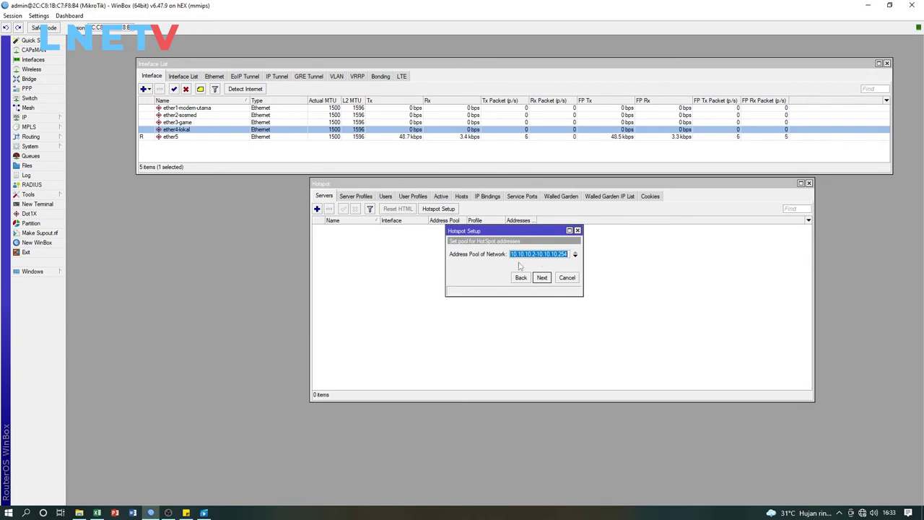
{"action": "left_click_drag", "start_coordinate": [520, 235], "coordinate": [519, 235]}
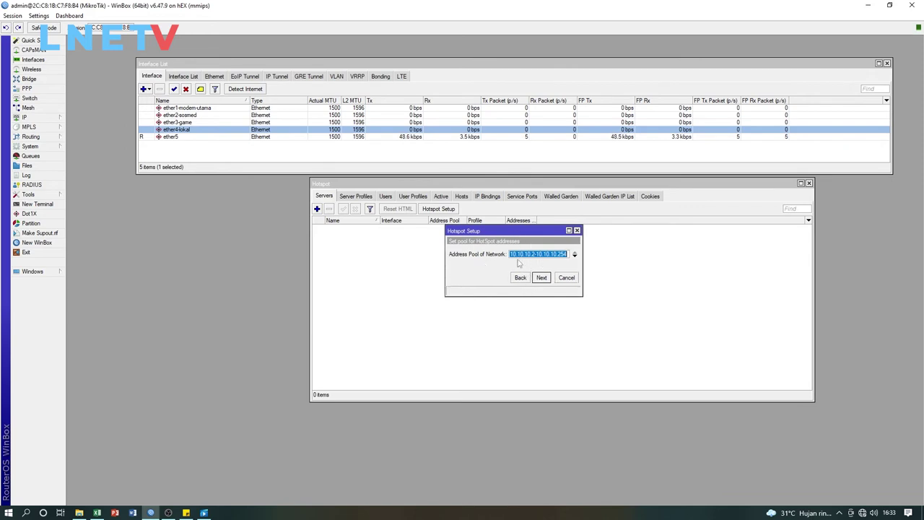
{"action": "left_click", "coordinate": [546, 280]}
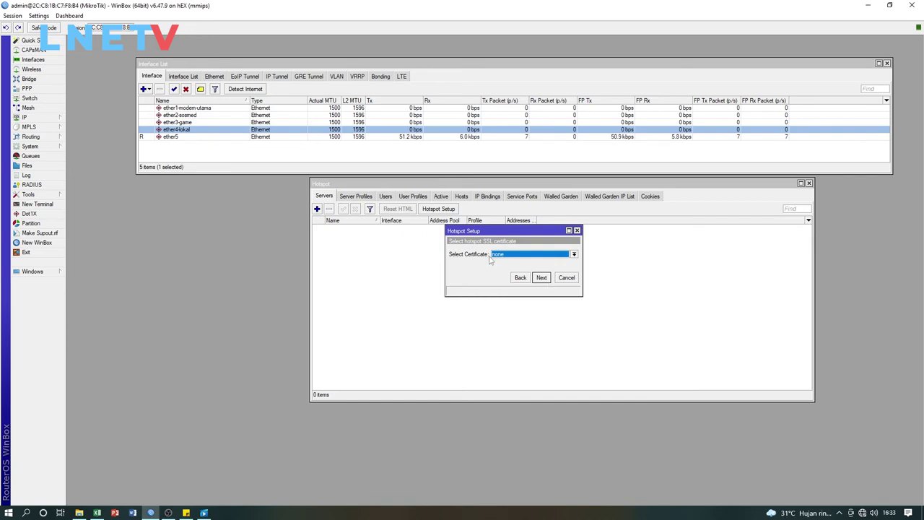
Skip the certificate and SMTP steps and set the DNS server to 8.8.8.8
{"action": "left_click", "coordinate": [540, 278]}
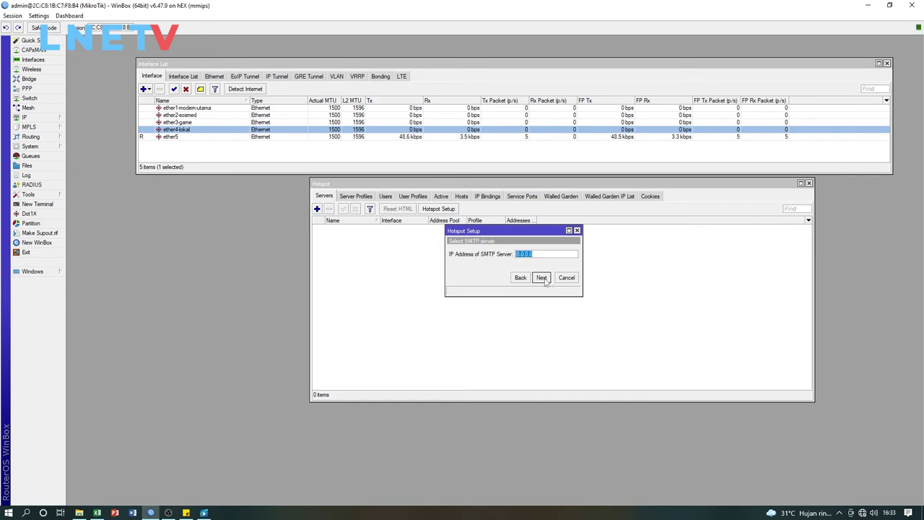
{"action": "left_click", "coordinate": [547, 279]}
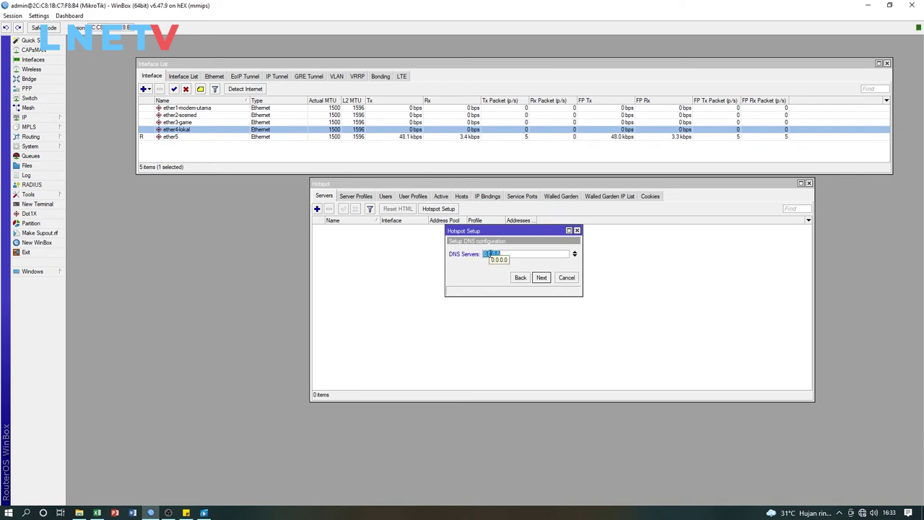
{"action": "type", "text": "8.8.8.8"}
{"action": "left_click_drag", "start_coordinate": [512, 233], "coordinate": [498, 239]}
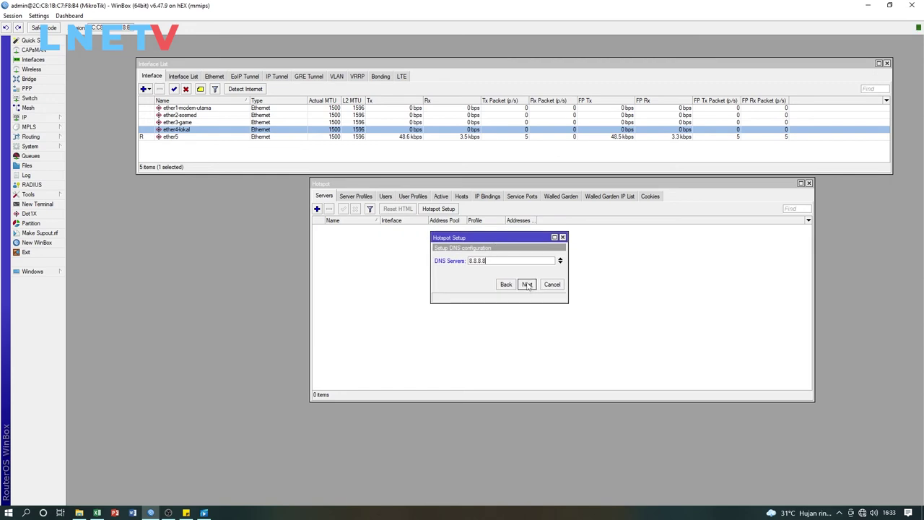
{"action": "left_click", "coordinate": [526, 284]}
{"action": "mouse_move", "coordinate": [482, 239]}
{"action": "left_mouse_down"}
{"action": "mouse_move", "coordinate": [507, 238]}
{"action": "mouse_move", "coordinate": [496, 246]}
{"action": "left_mouse_up"}
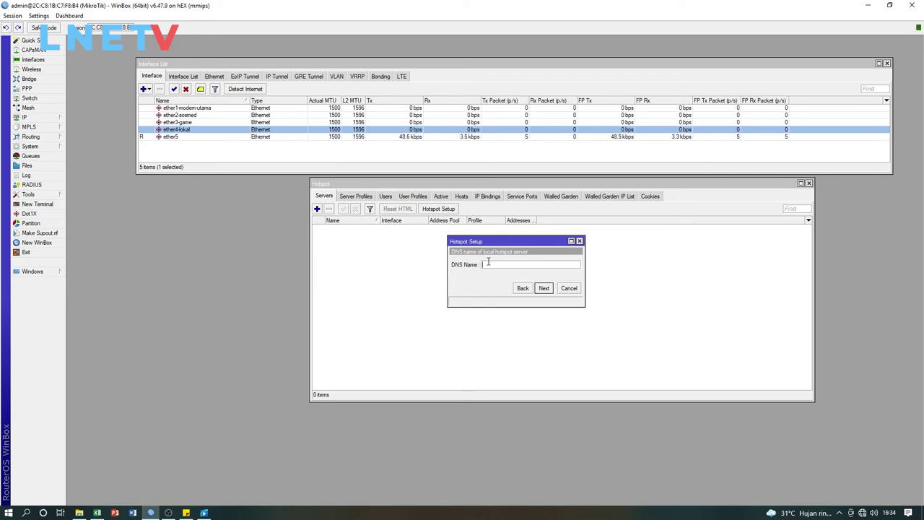
Enter DNS name login.nrechel.com, keep local user admin, and complete the wizard
{"action": "type", "text": "login.nrechel.com"}
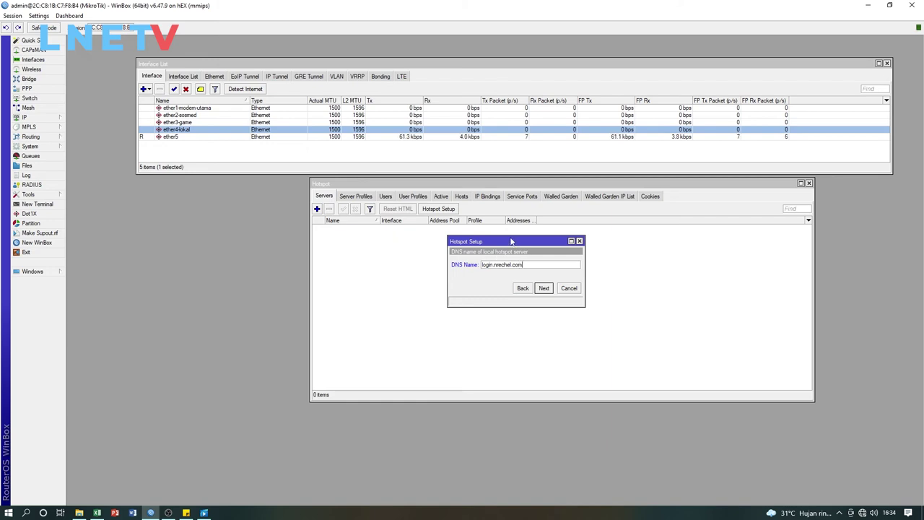
{"action": "left_click_drag", "start_coordinate": [512, 241], "coordinate": [479, 268]}
{"action": "left_click", "coordinate": [514, 263]}
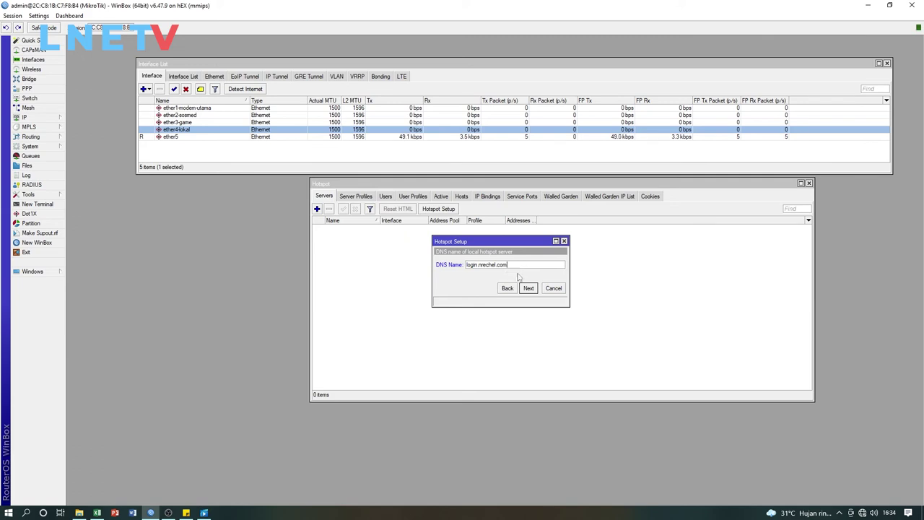
{"action": "left_click", "coordinate": [528, 288]}
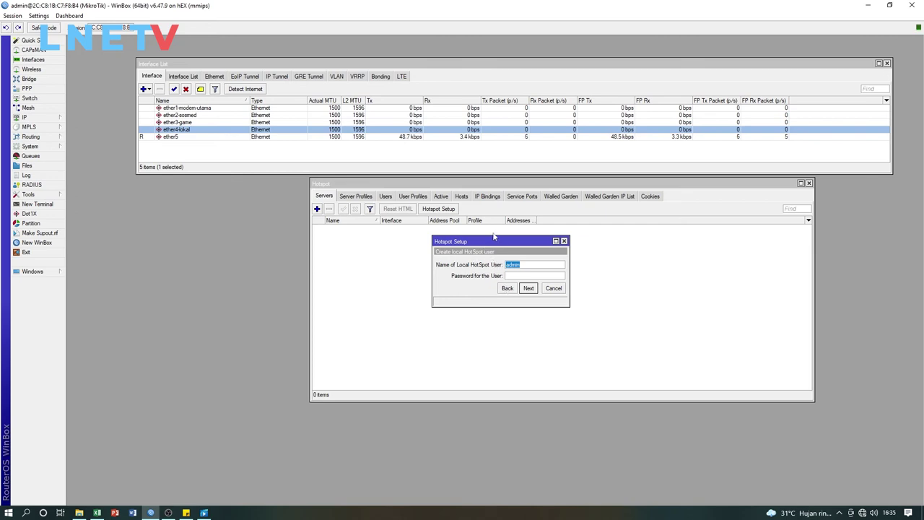
{"action": "left_click_drag", "start_coordinate": [478, 243], "coordinate": [450, 264]}
{"action": "left_click", "coordinate": [492, 297]}
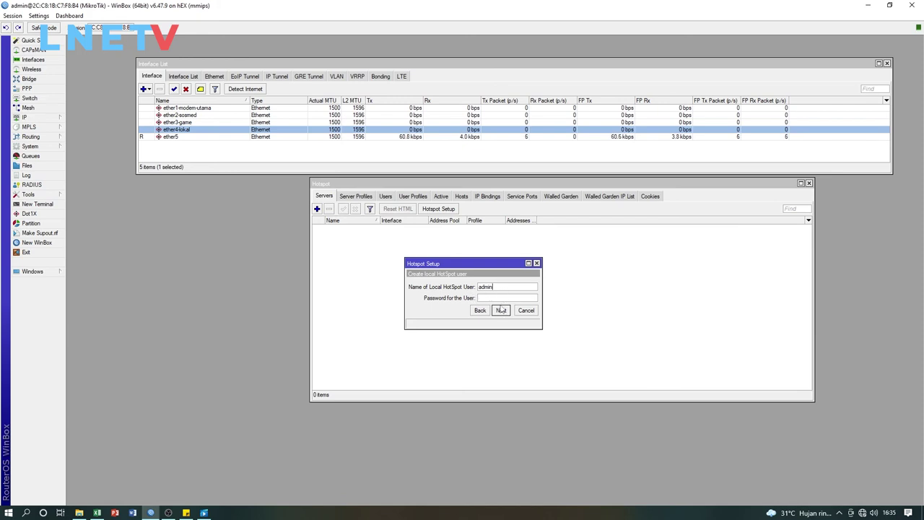
{"action": "left_click_drag", "start_coordinate": [494, 269], "coordinate": [516, 263]}
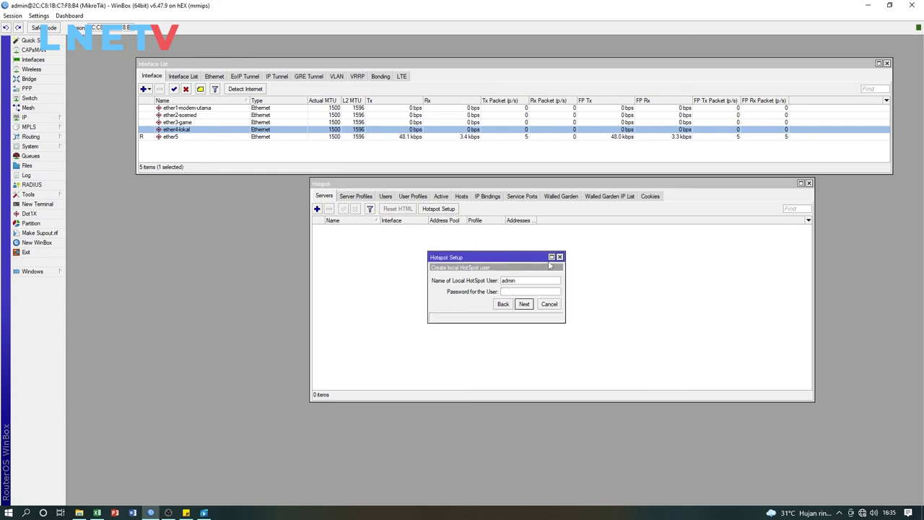
{"action": "left_click", "coordinate": [523, 304]}
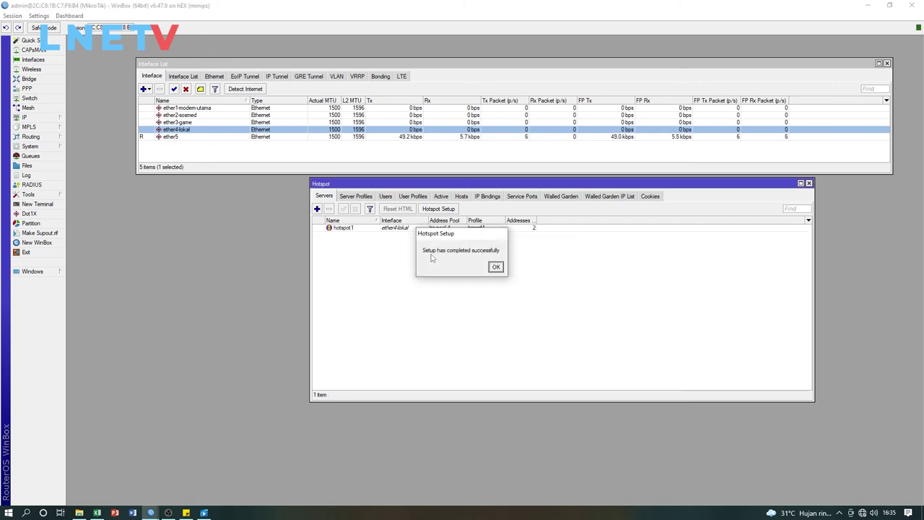
Dismiss the setup-completed message and select ether3-game, ether2-sosmed and ether1-modem-utama in the interface list
{"action": "left_click_drag", "start_coordinate": [438, 236], "coordinate": [485, 258]}
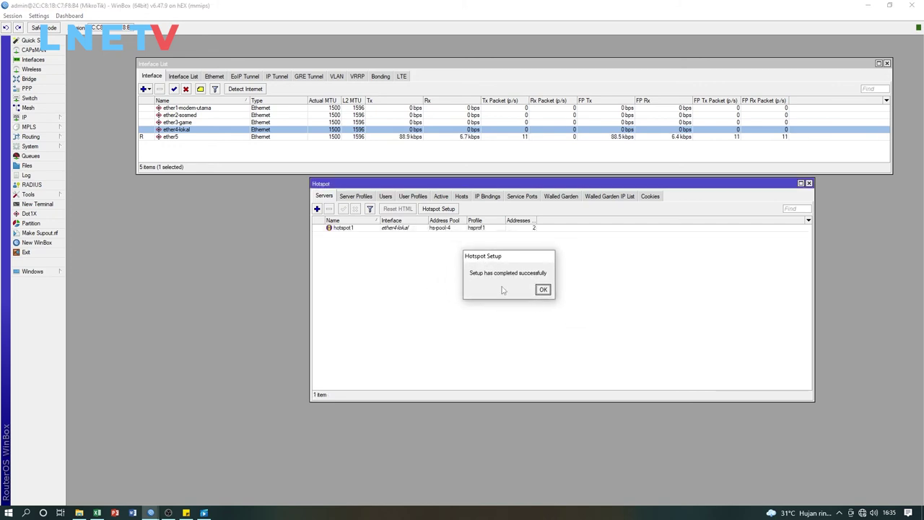
{"action": "left_click", "coordinate": [543, 290]}
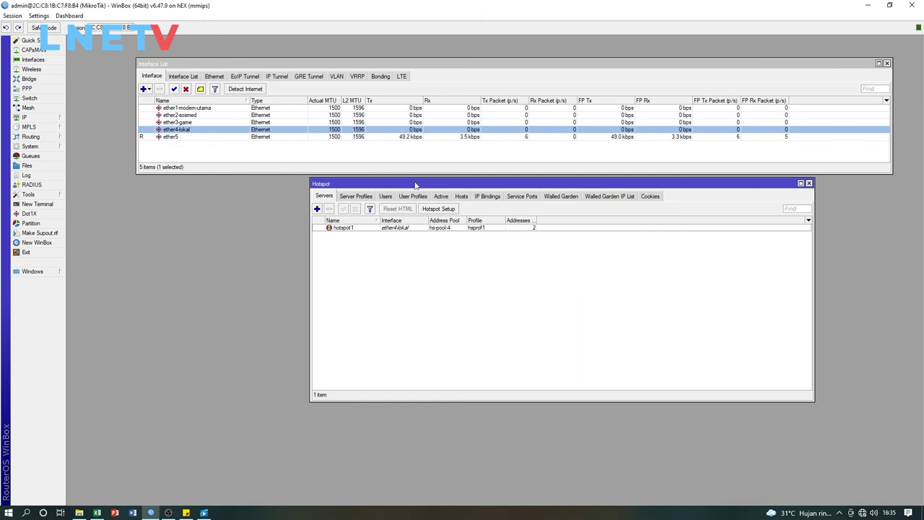
{"action": "left_click_drag", "start_coordinate": [412, 185], "coordinate": [389, 186]}
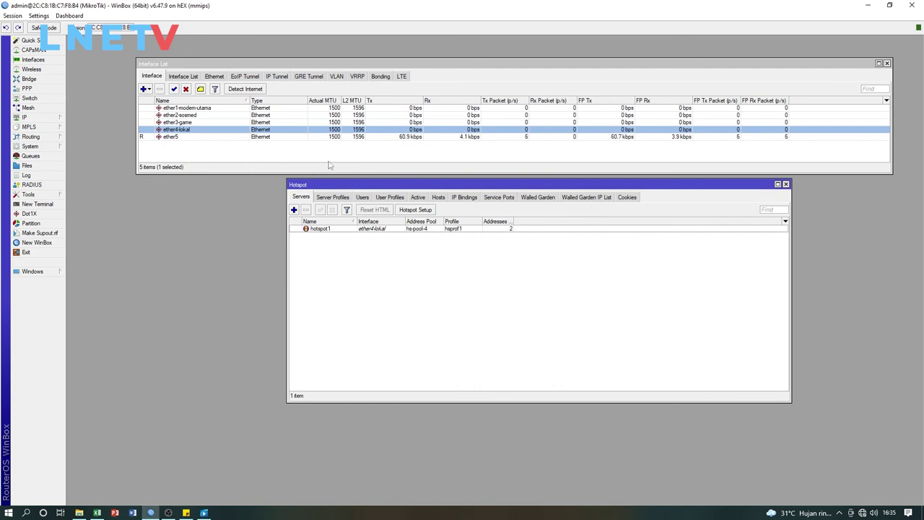
{"action": "left_click", "coordinate": [201, 124]}
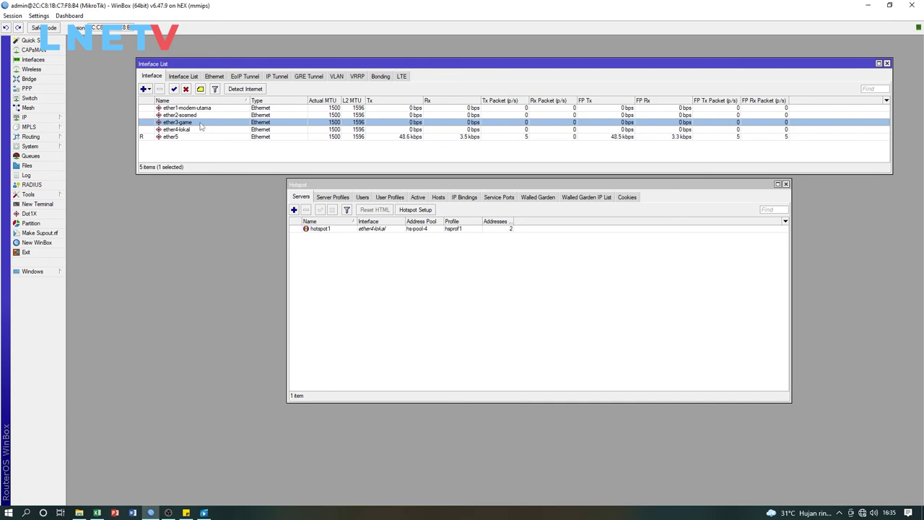
{"action": "left_click", "coordinate": [201, 116]}
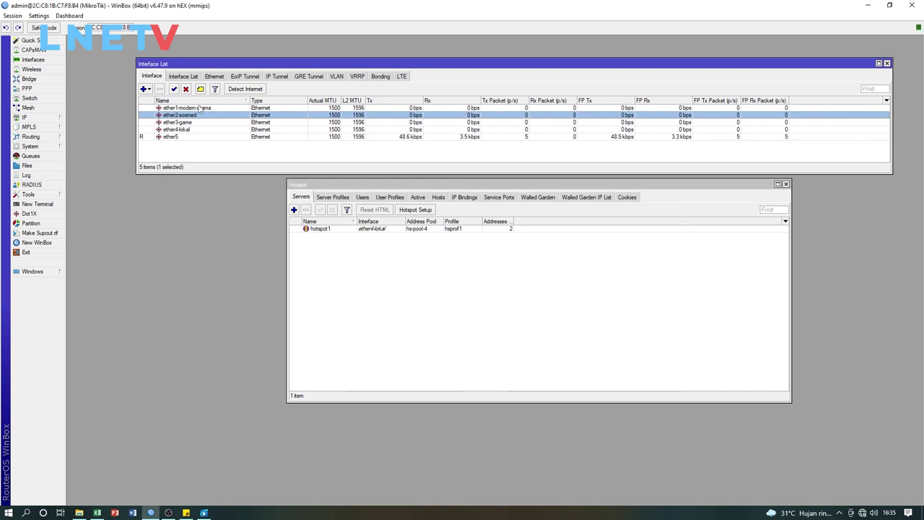
{"action": "left_click", "coordinate": [200, 107]}
Show the hotspot's Active sessions tab, which is still empty
{"action": "left_click", "coordinate": [413, 268]}
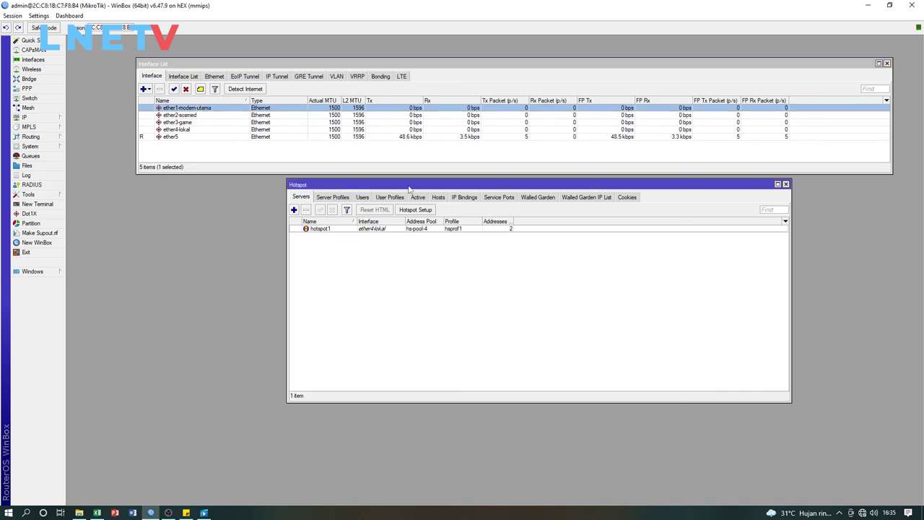
{"action": "left_click_drag", "start_coordinate": [409, 188], "coordinate": [372, 209]}
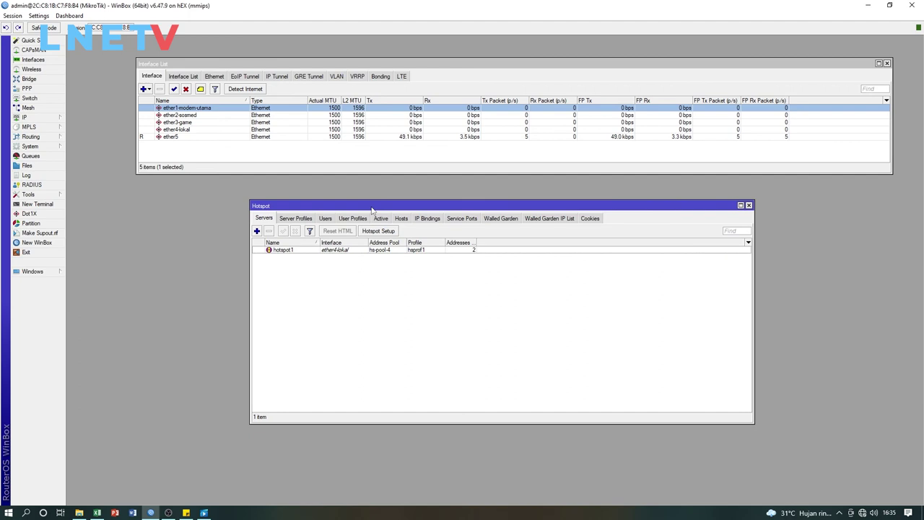
{"action": "left_click", "coordinate": [382, 218]}
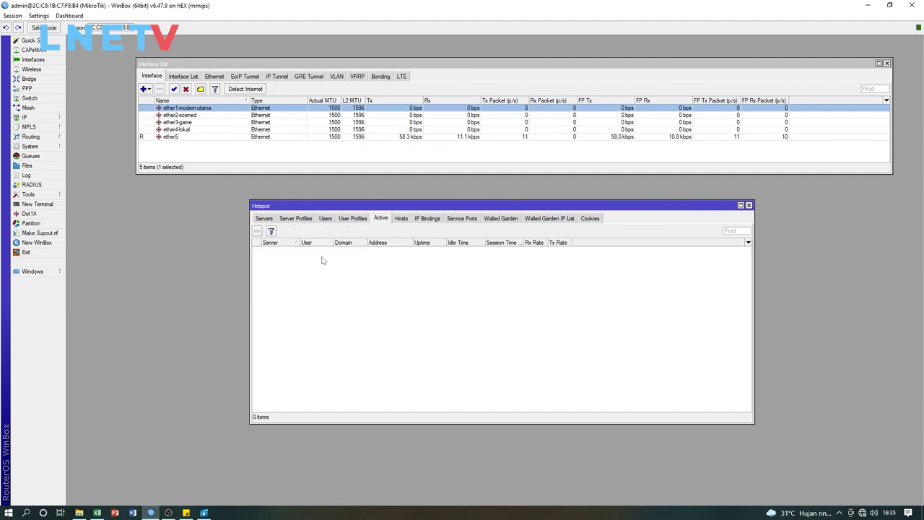
Remove the default admin account from the hotspot Users tab
{"action": "left_click", "coordinate": [325, 218]}
{"action": "left_click_drag", "start_coordinate": [347, 205], "coordinate": [339, 208]}
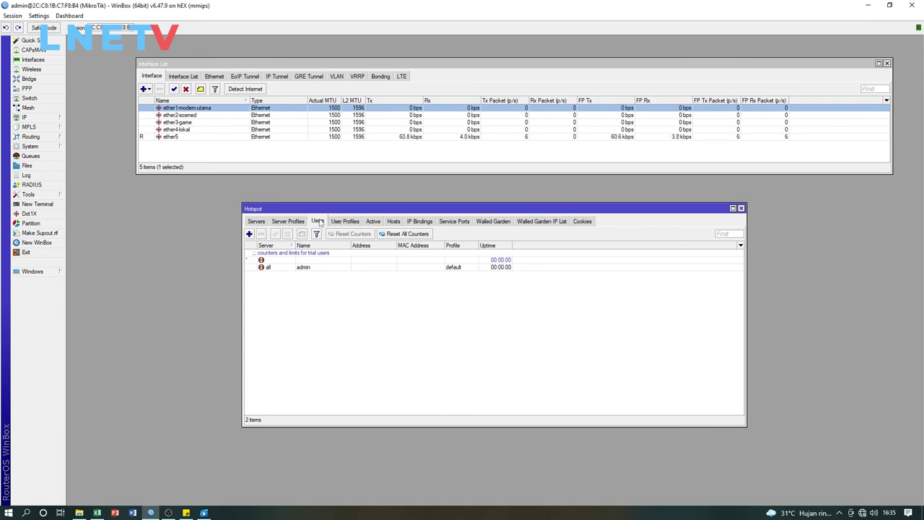
{"action": "left_click", "coordinate": [306, 268]}
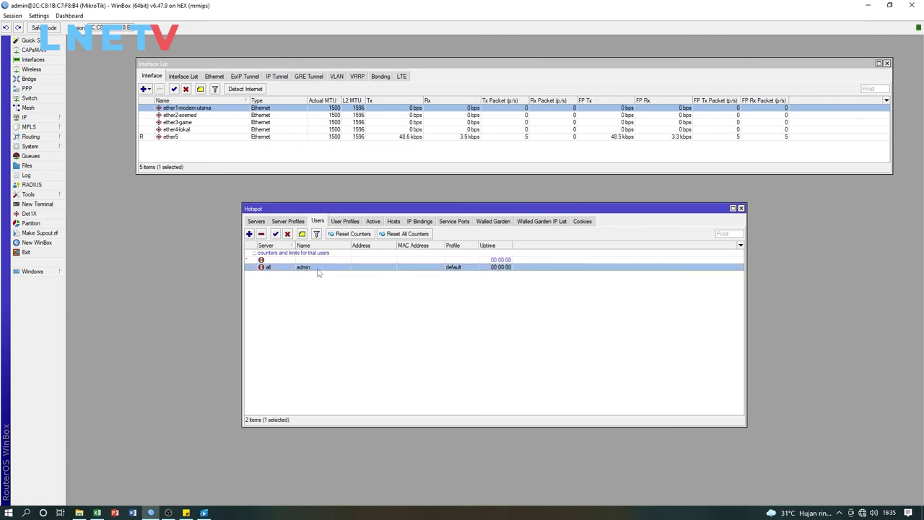
{"action": "left_click", "coordinate": [261, 234]}
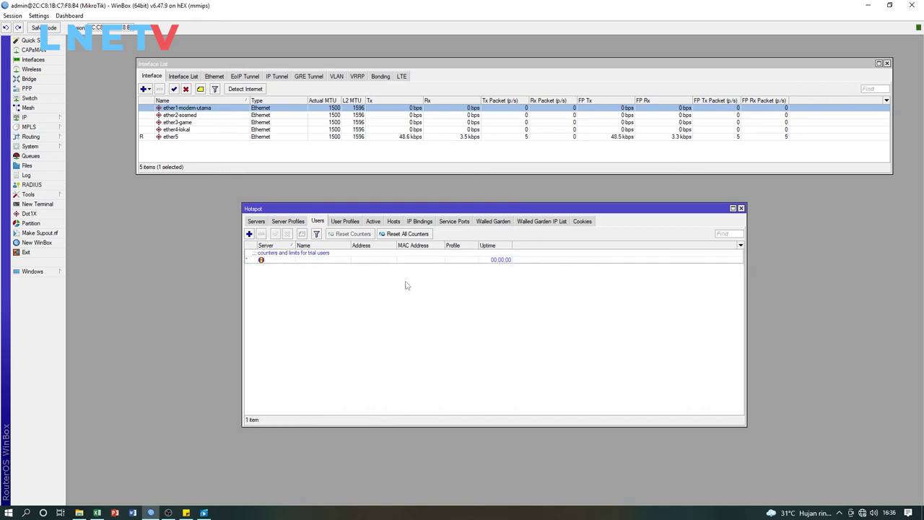
{"action": "left_click_drag", "start_coordinate": [494, 207], "coordinate": [593, 187]}
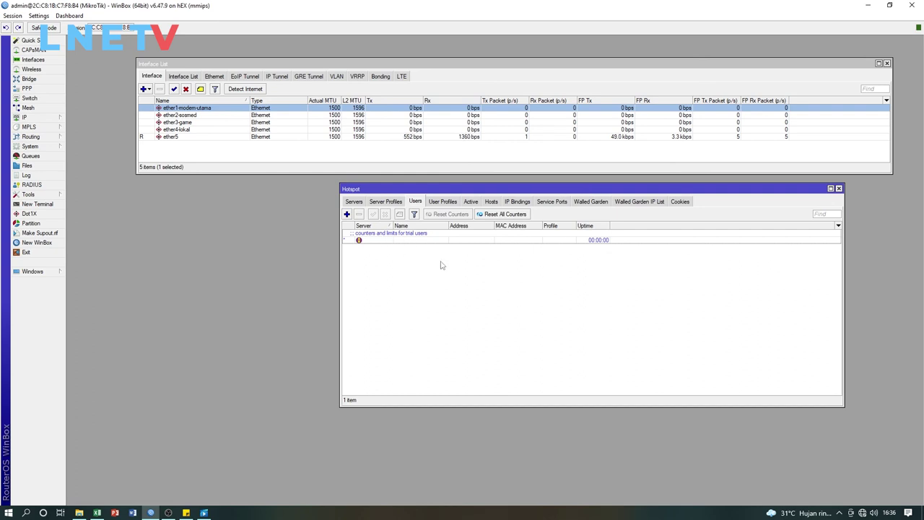
Add hotspot user user1 with a password on the default profile and save it
{"action": "left_click", "coordinate": [347, 214]}
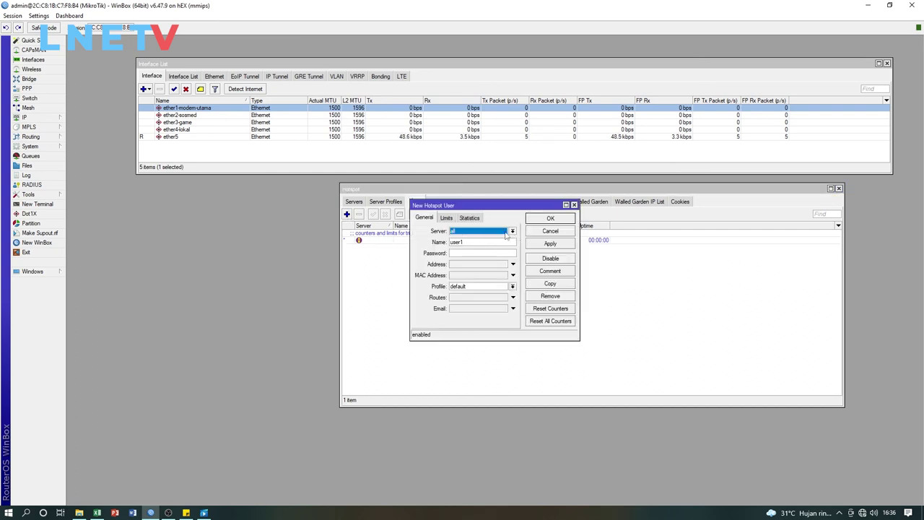
{"action": "double_click", "coordinate": [475, 241]}
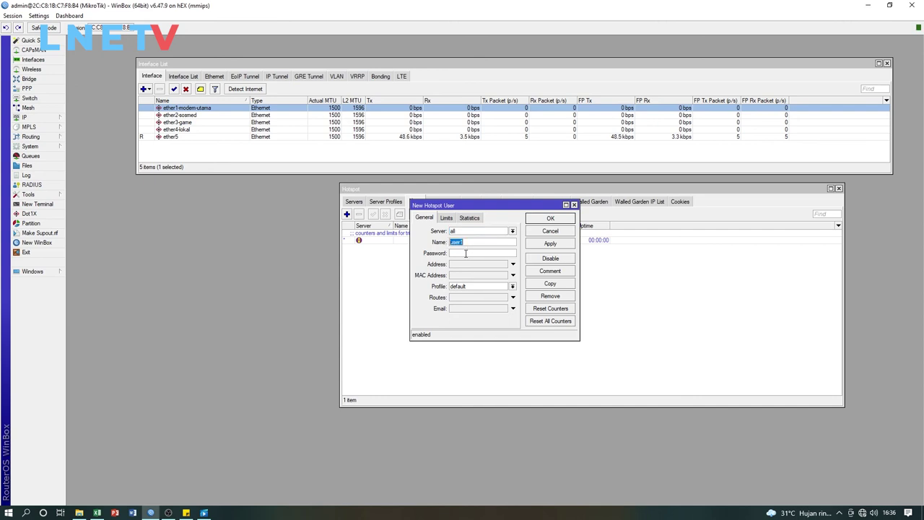
{"action": "left_click", "coordinate": [465, 253]}
{"action": "type", "text": "123"}
{"action": "key", "text": "BackSpace"}
{"action": "type", "text": "1"}
{"action": "key", "text": "BackSpace"}
{"action": "key", "text": "BackSpace"}
{"action": "key", "text": "BackSpace"}
{"action": "type", "text": "4"}
{"action": "left_click", "coordinate": [550, 218]}
Select the new user1 entry in the list and reposition the Hotspot window
{"action": "left_click", "coordinate": [406, 248]}
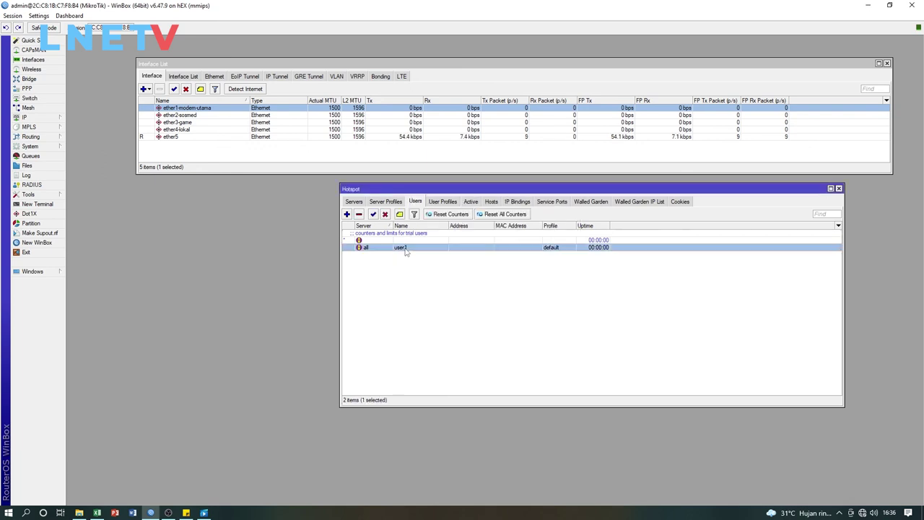
{"action": "left_click_drag", "start_coordinate": [580, 189], "coordinate": [602, 171]}
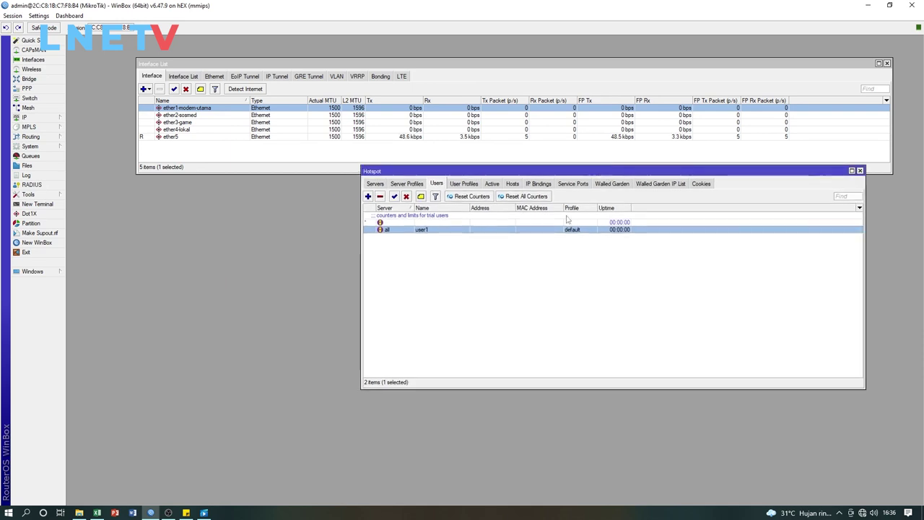
{"action": "left_click", "coordinate": [452, 247]}
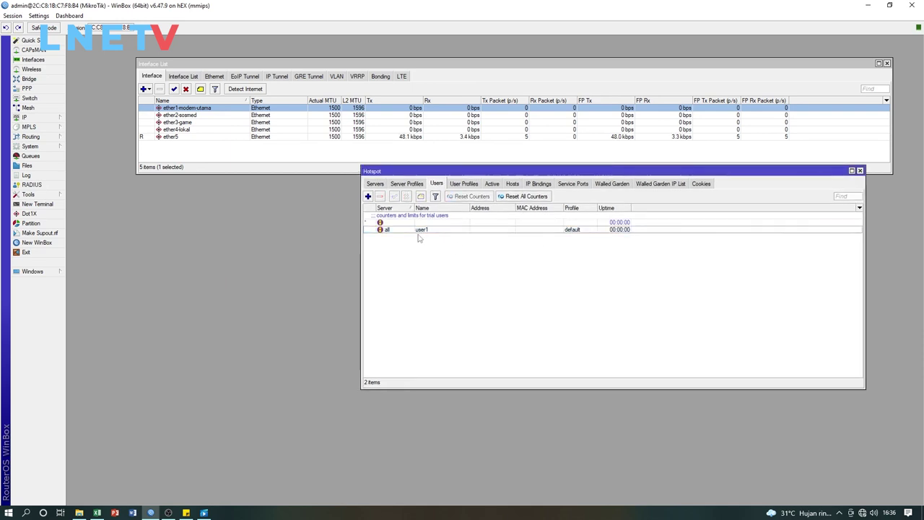
{"action": "left_click", "coordinate": [421, 231]}
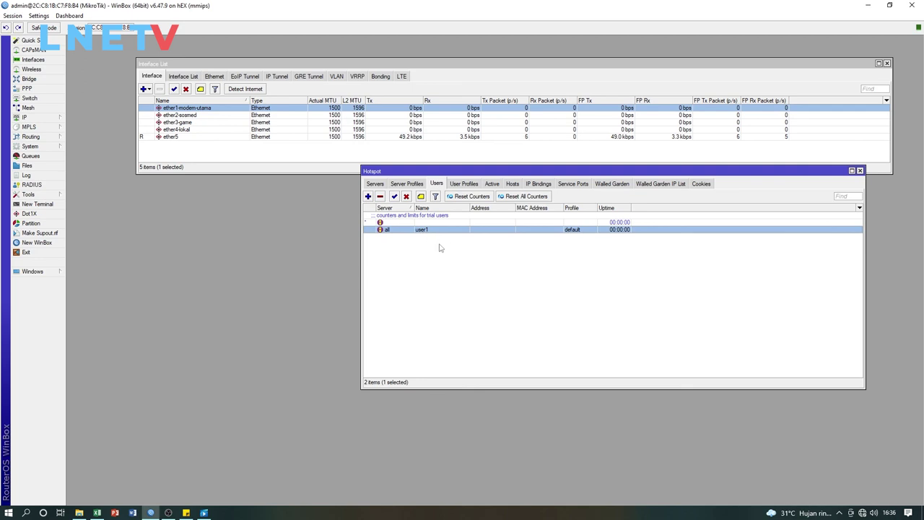
{"action": "left_click", "coordinate": [441, 243]}
{"action": "left_click", "coordinate": [446, 232]}
Close the Hotspot window, shrink the Interface List, and select the running ether5 interface
{"action": "left_click", "coordinate": [859, 170]}
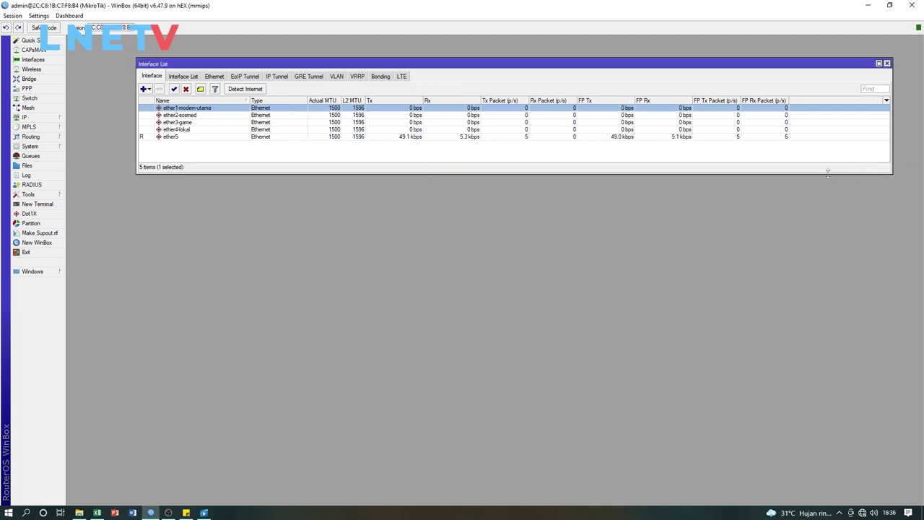
{"action": "left_click_drag", "start_coordinate": [615, 173], "coordinate": [600, 161]}
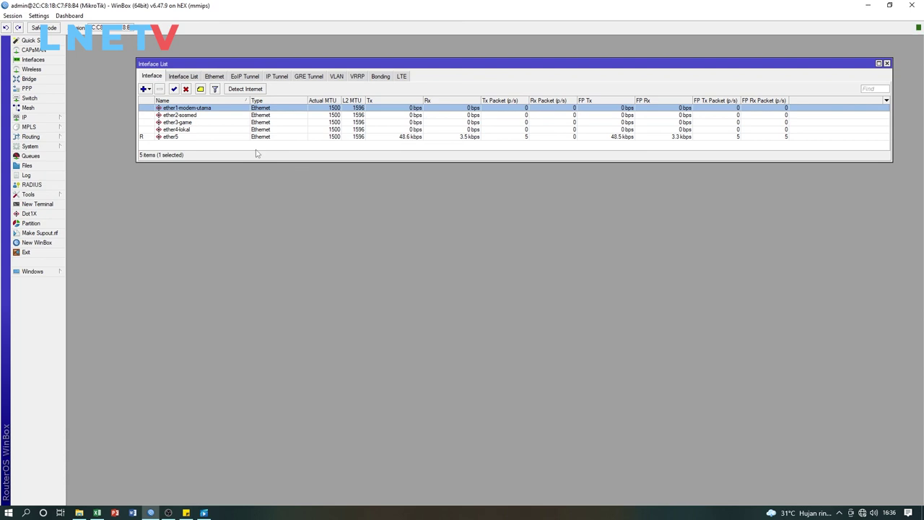
{"action": "left_click", "coordinate": [252, 153]}
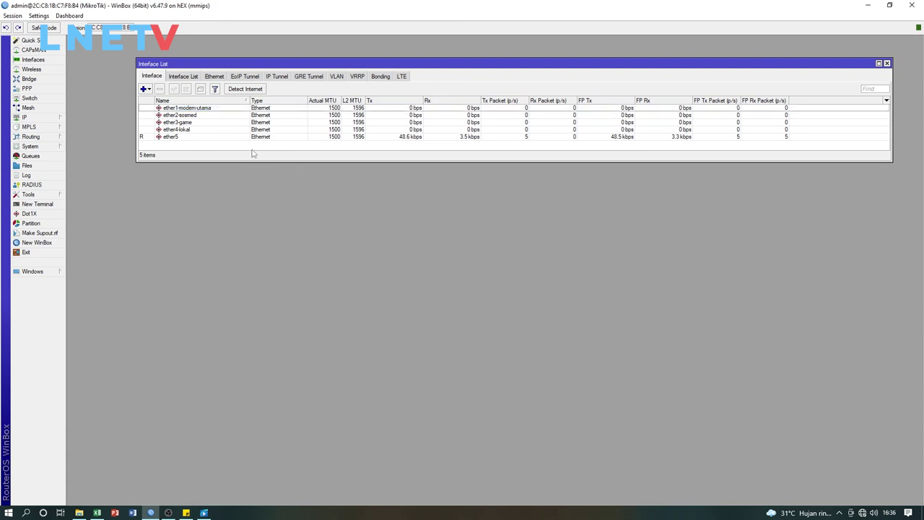
{"action": "left_click", "coordinate": [175, 137]}
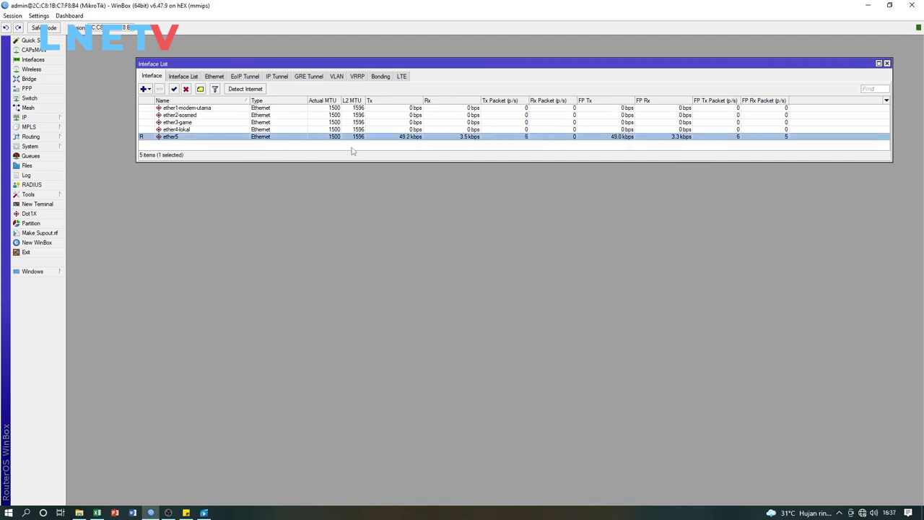